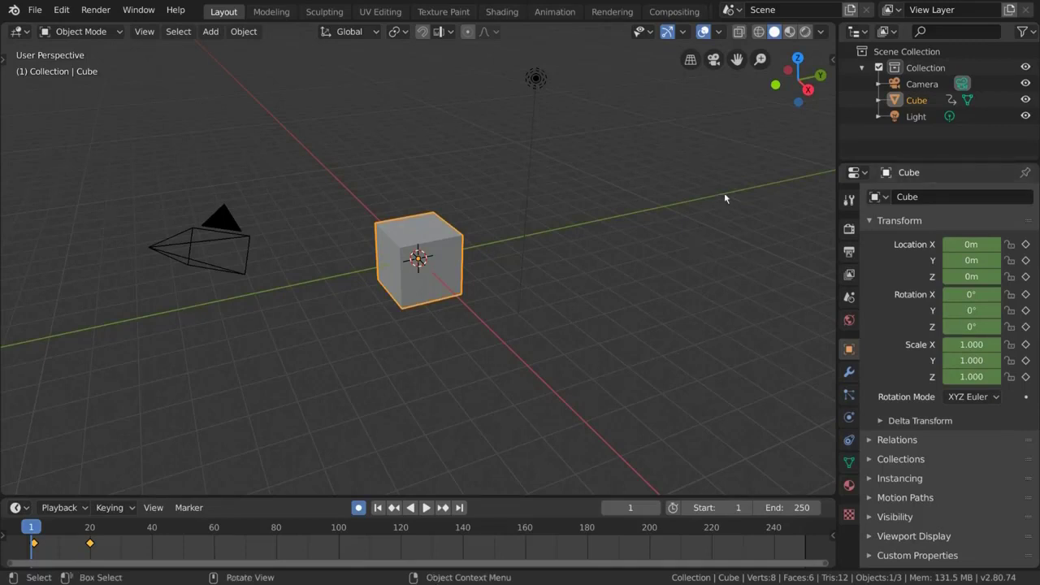
Step: Show the scene's render properties, render the current frame as a still image, and close the result
click(850, 231)
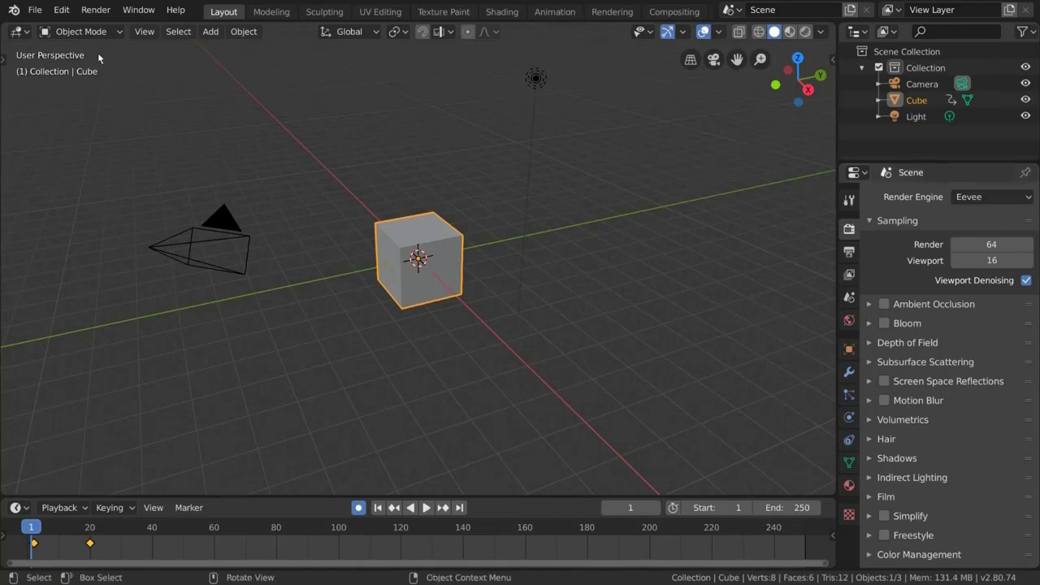
click(104, 12)
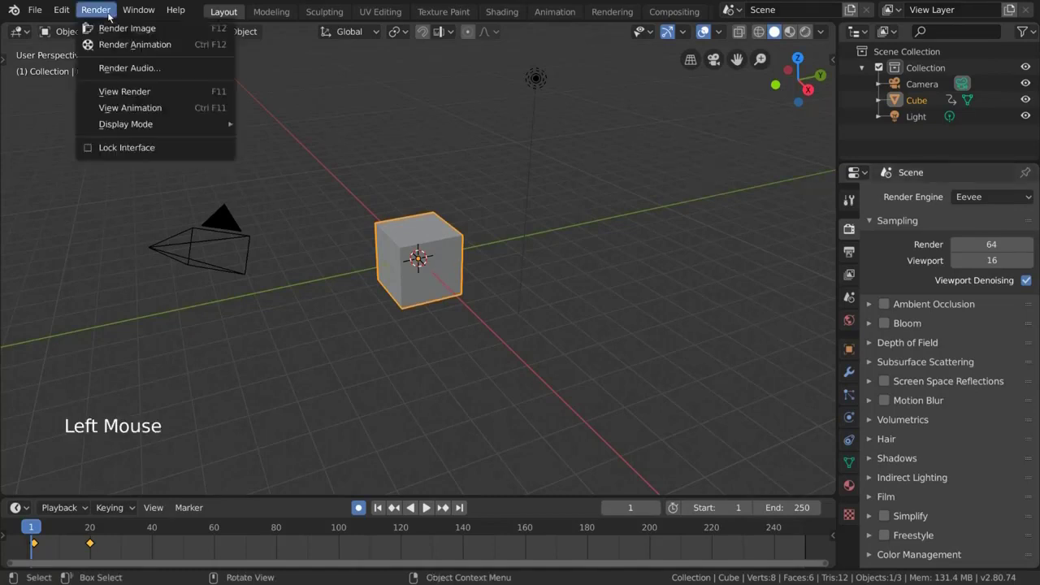
click(202, 31)
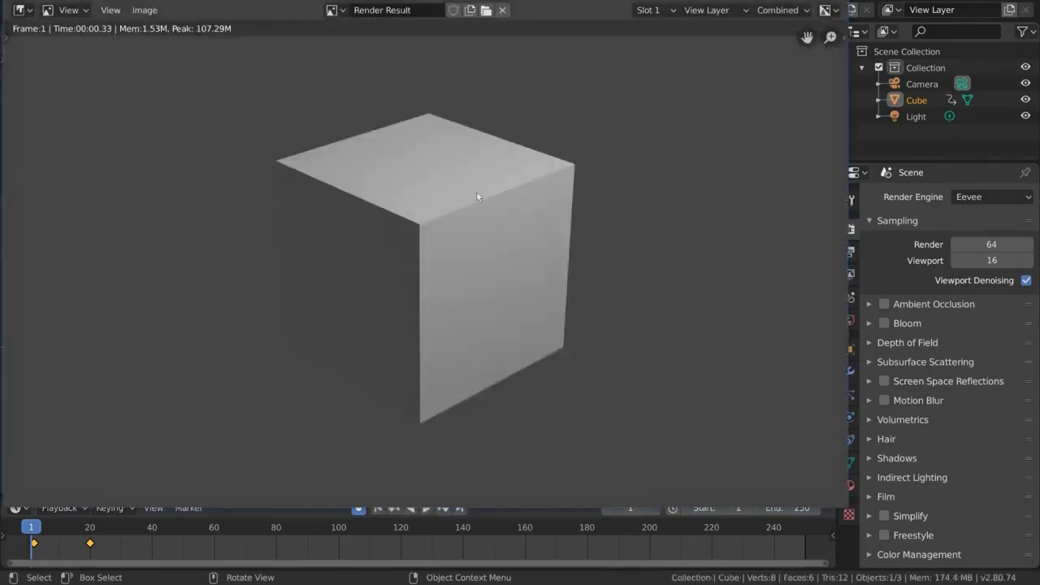
key(Escape)
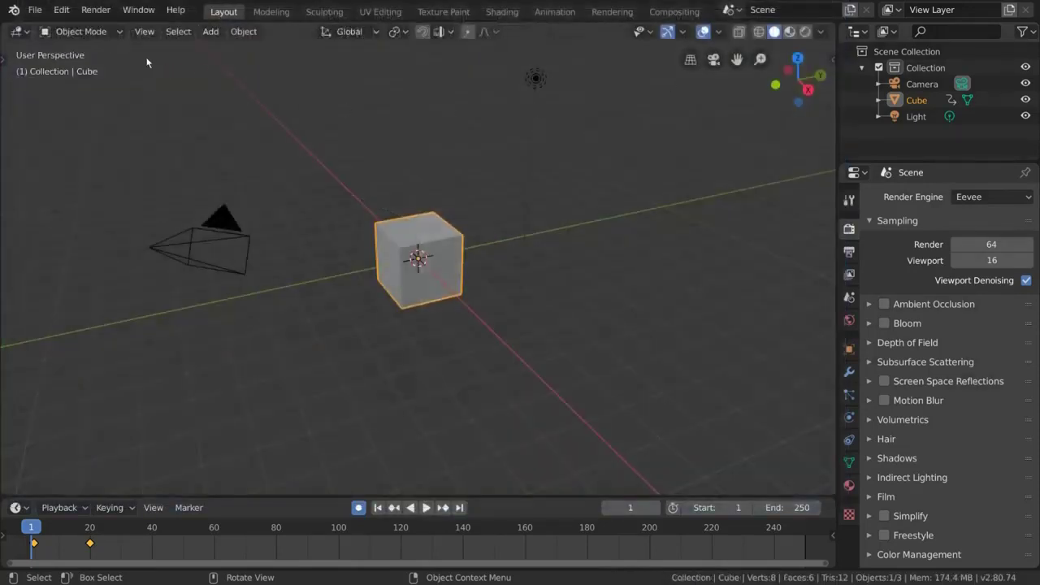
Step: Start rendering the cube animation and cancel it partway through the frames
click(103, 16)
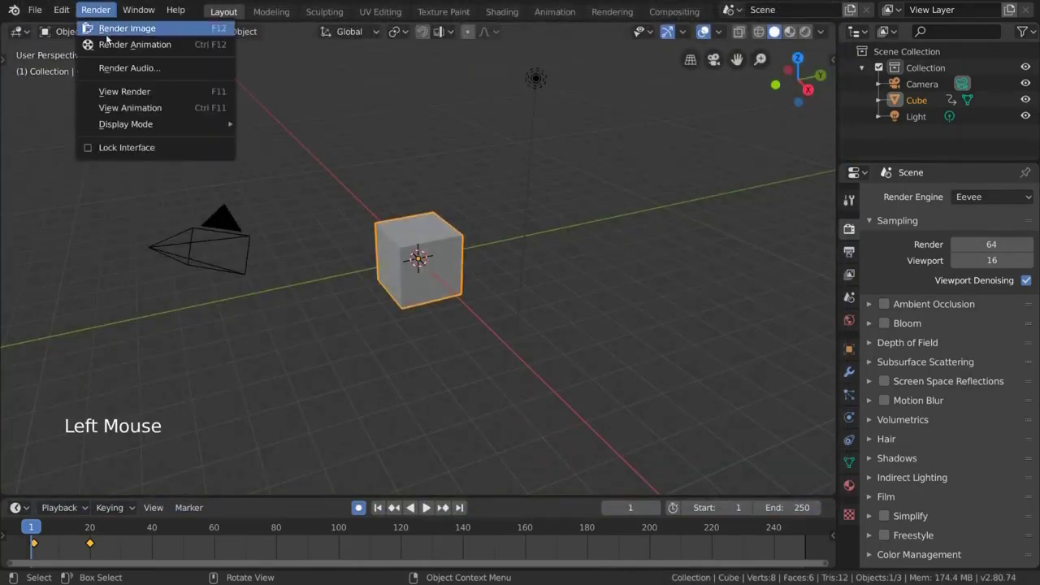
click(191, 48)
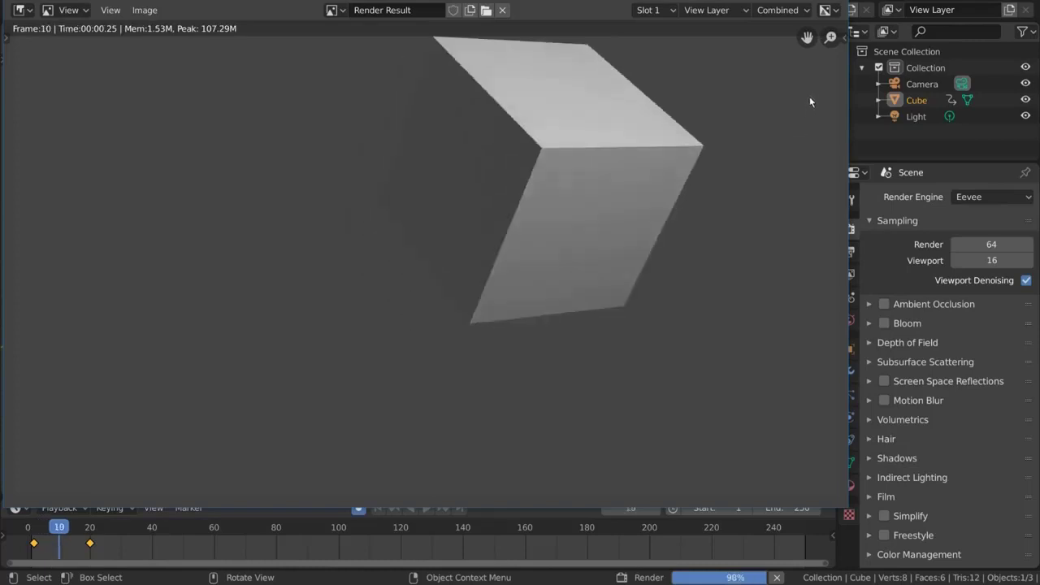
key(Escape)
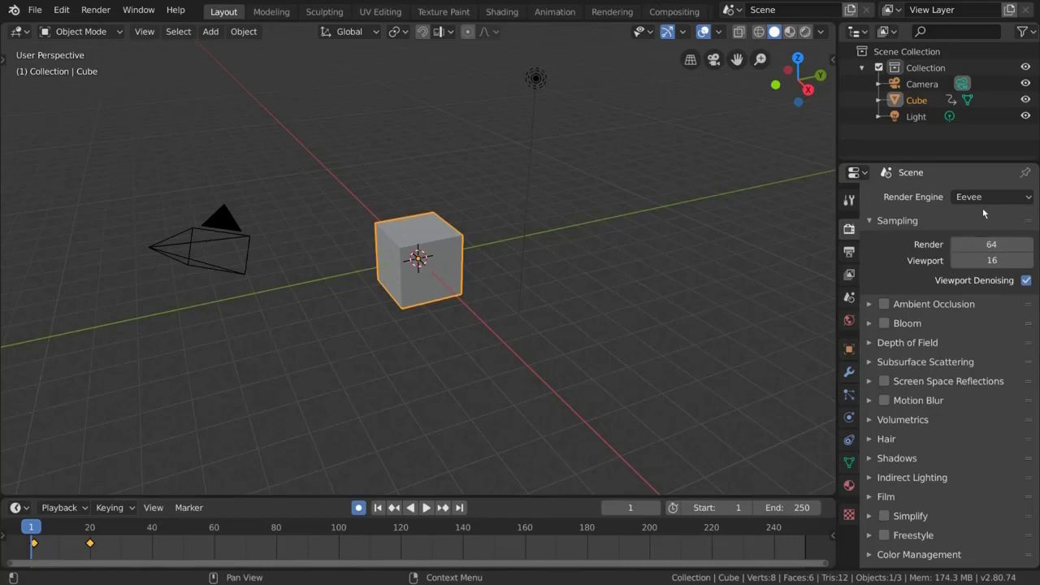
Step: Switch the render engine through Workbench and Cycles, and set it back to Eevee
click(1026, 199)
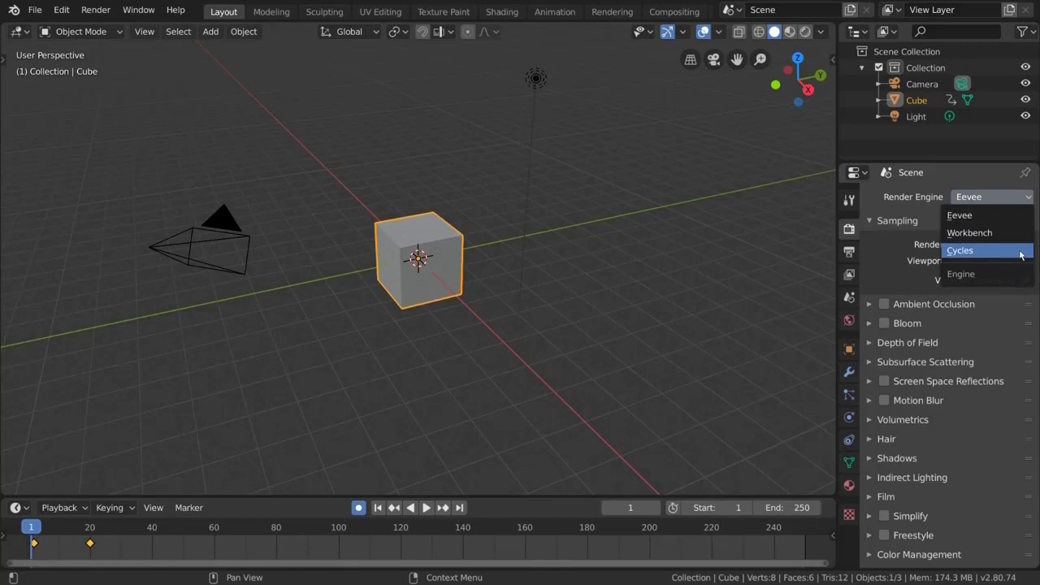
click(1023, 235)
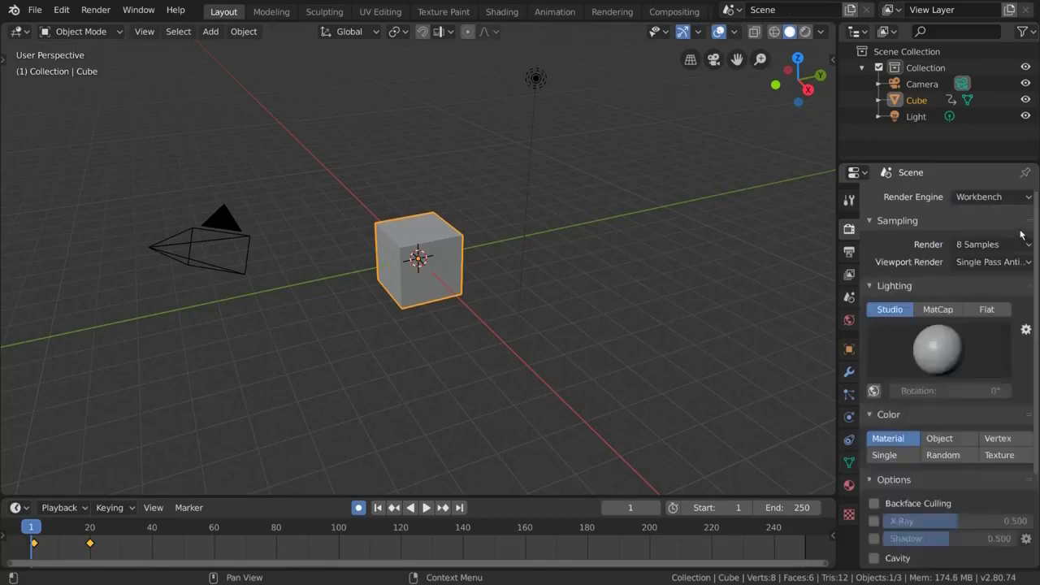
click(1023, 199)
click(1008, 249)
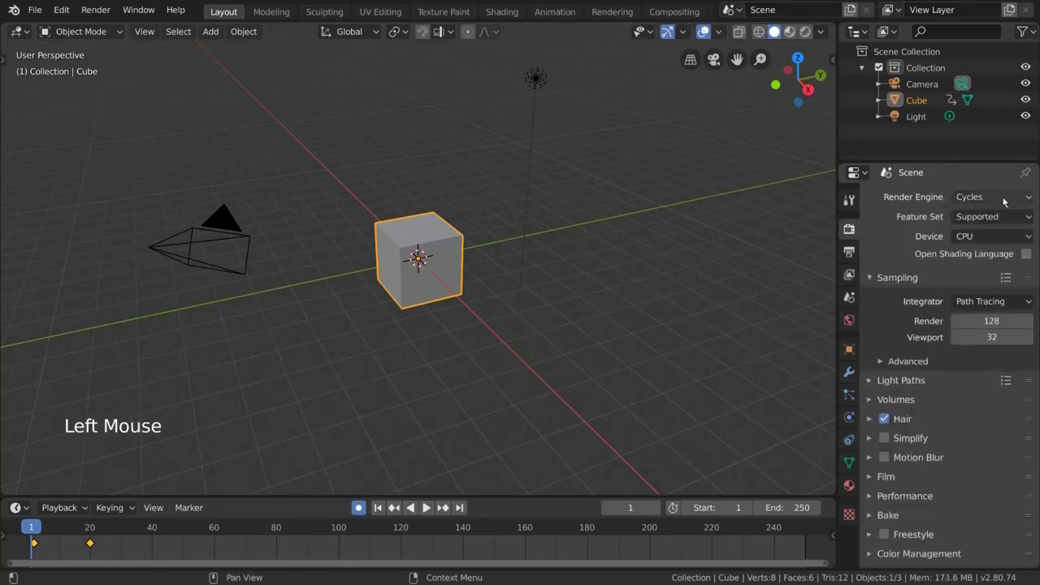
click(1004, 198)
click(1003, 217)
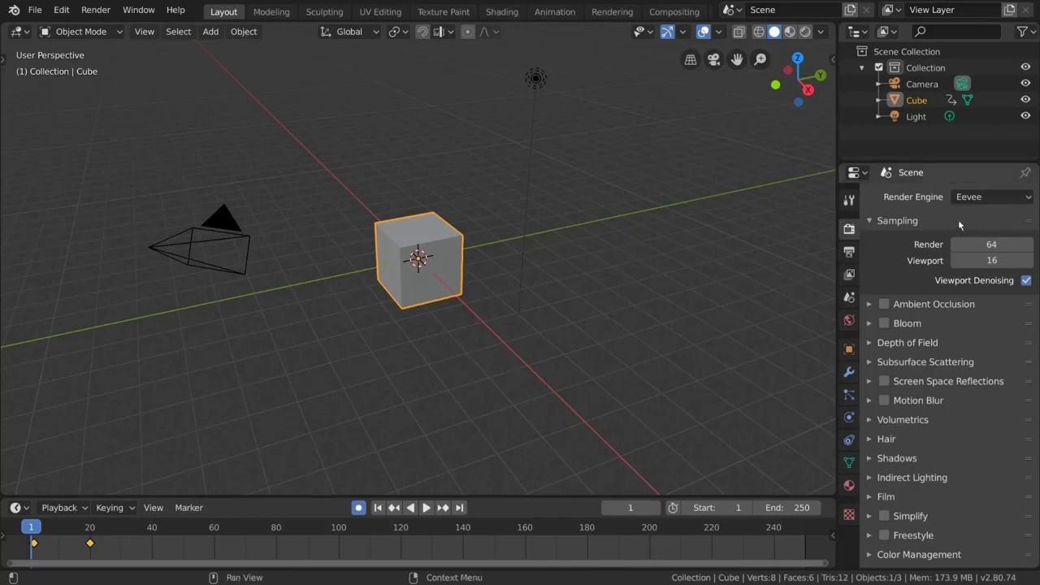
Step: Compare Cycles and Eevee in rendered viewport shading, ending on Eevee with solid shading restored
click(806, 32)
click(999, 198)
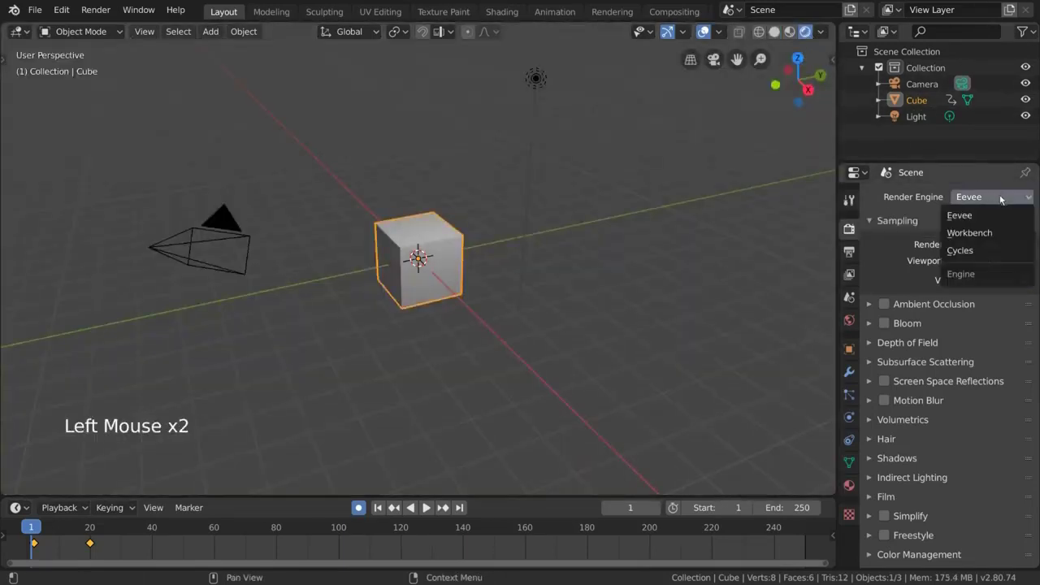
click(999, 251)
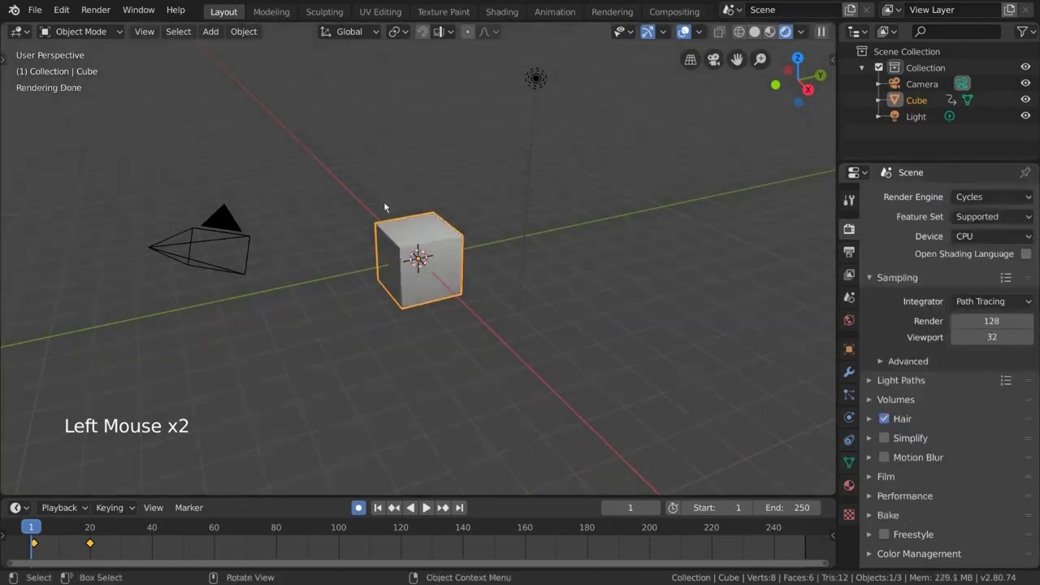
click(986, 196)
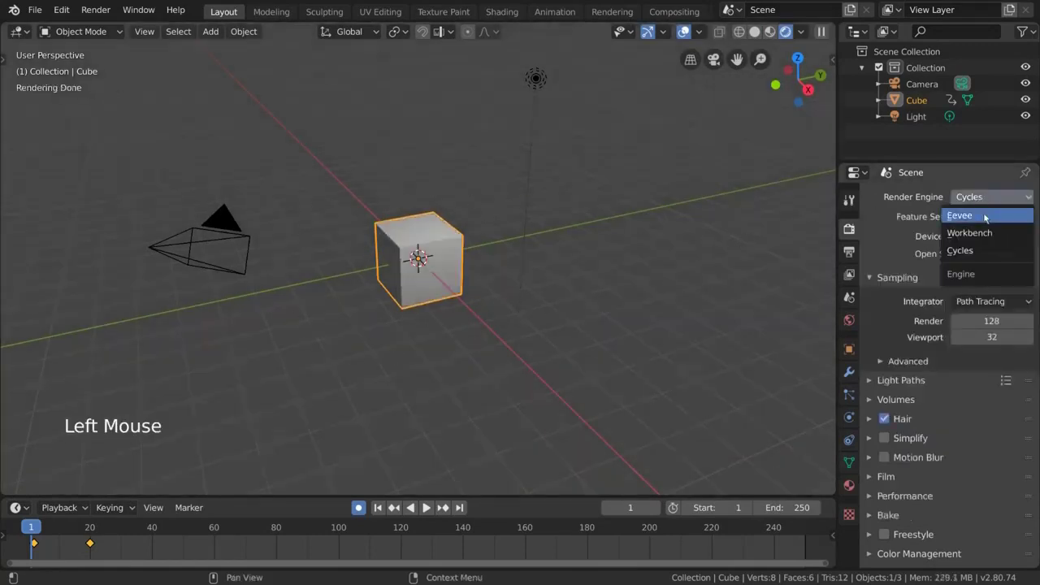
click(984, 214)
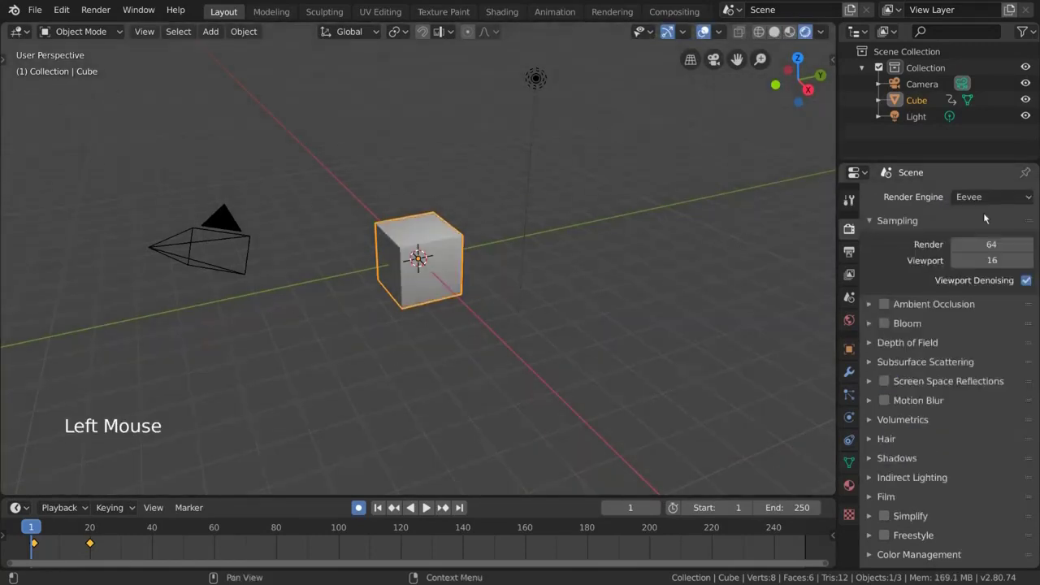
click(776, 32)
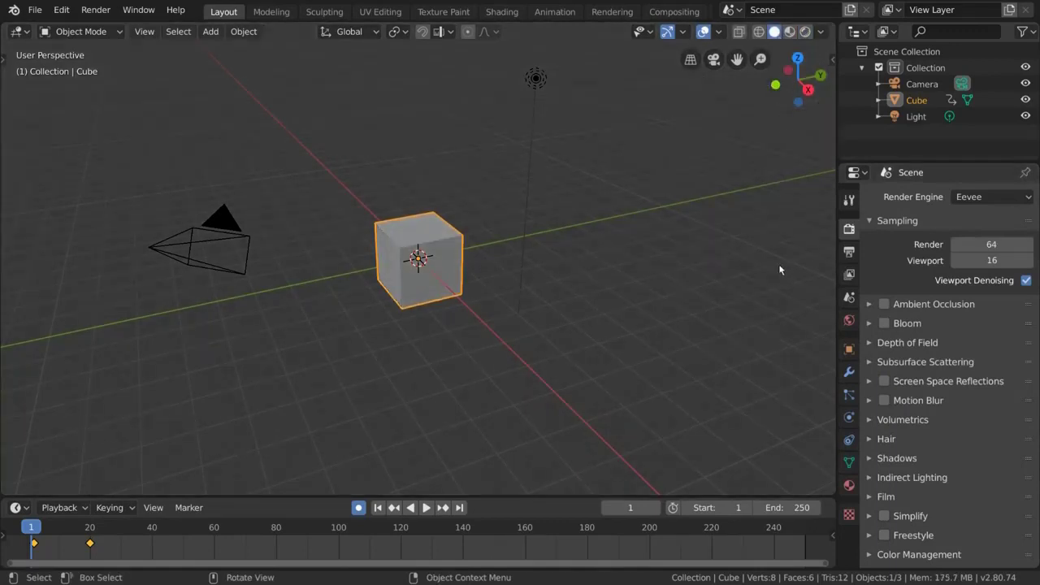
Step: Set the render engine to Workbench and look over its sampling, lighting, color and shading options
click(987, 200)
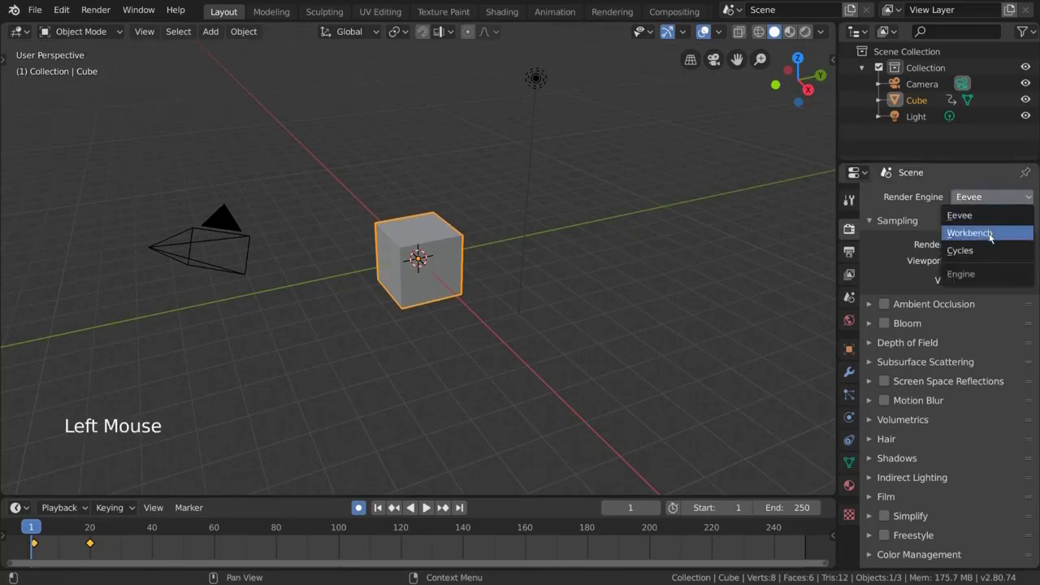
click(991, 234)
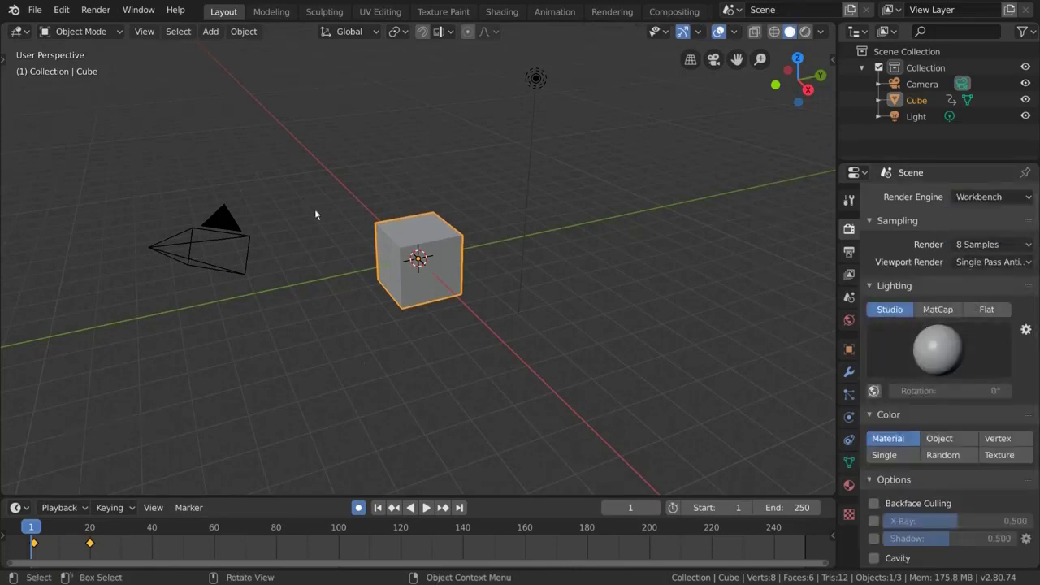
scroll(908, 375, down, 14)
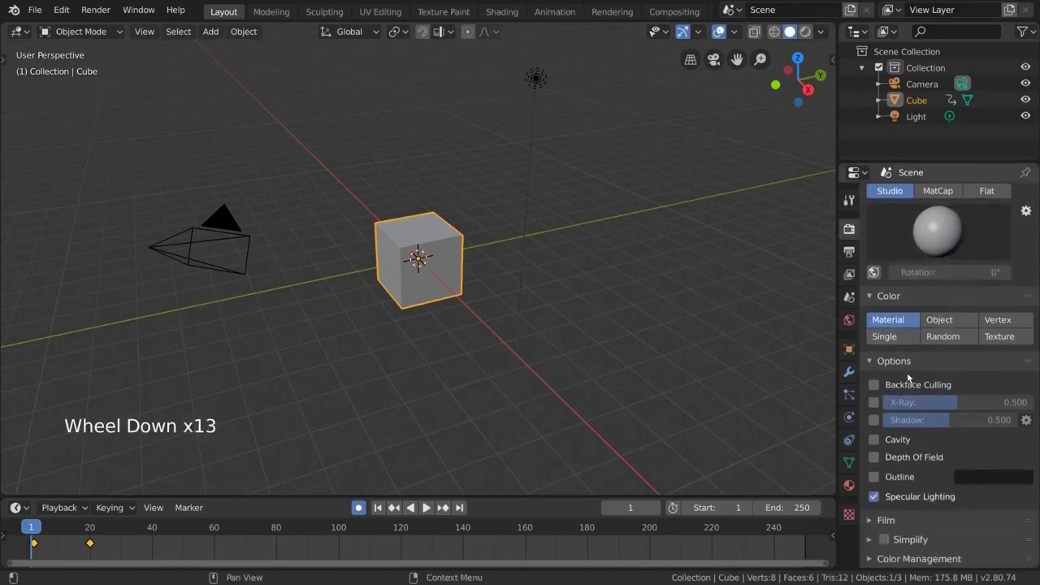
scroll(908, 376, up, 7)
scroll(908, 375, up, 3)
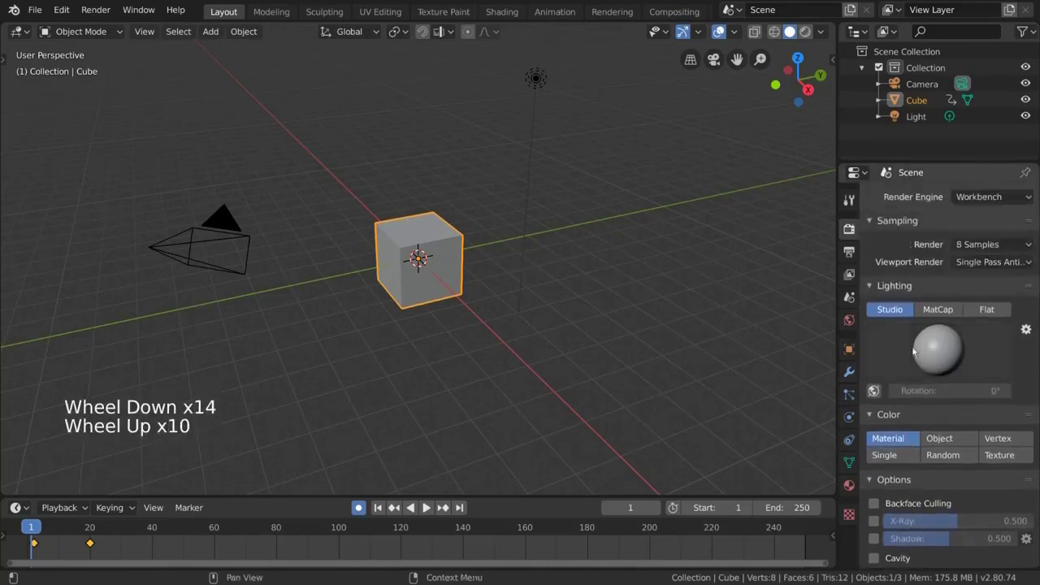
click(822, 32)
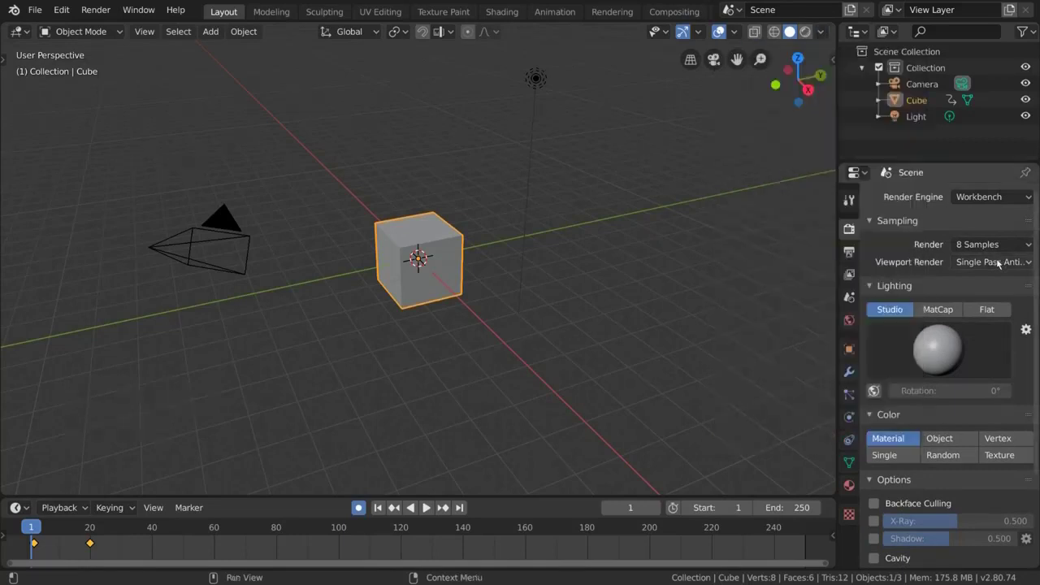
Step: Enable Shadow and X-Ray in the Workbench options, compare with the viewport shading options, and disable both again
scroll(964, 462, down, 7)
click(874, 420)
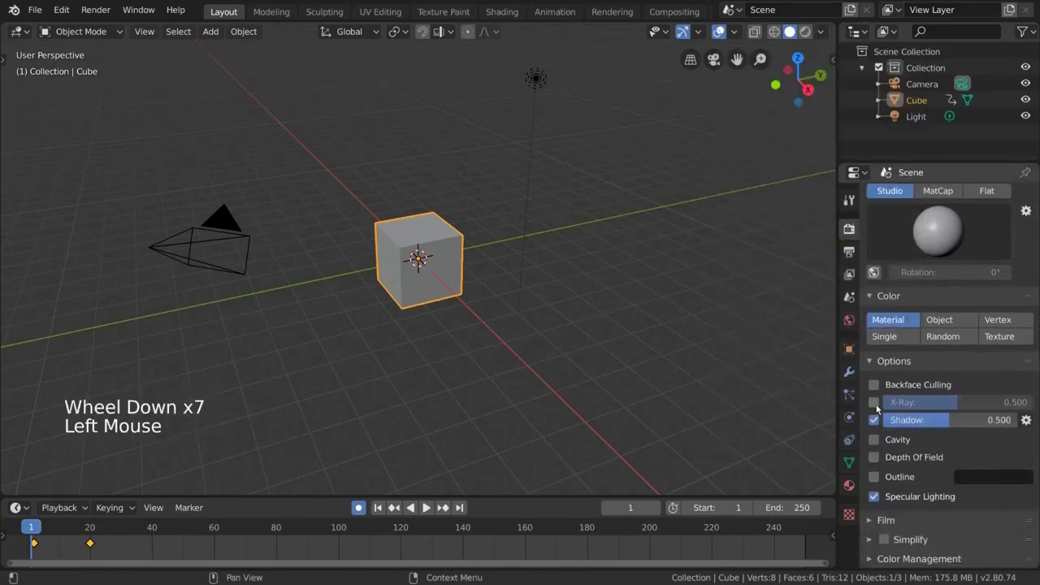
click(874, 402)
click(822, 33)
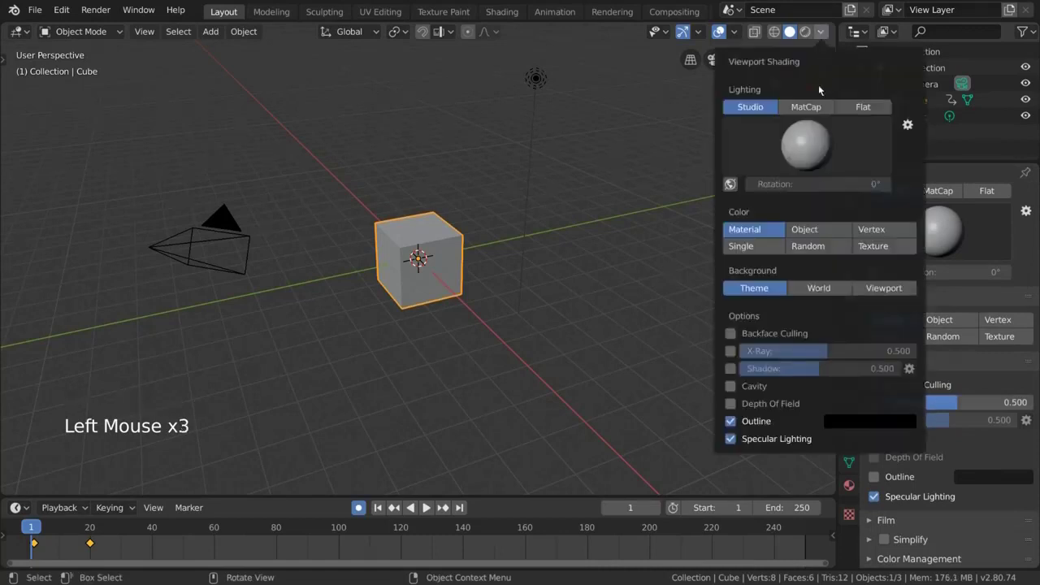
click(731, 335)
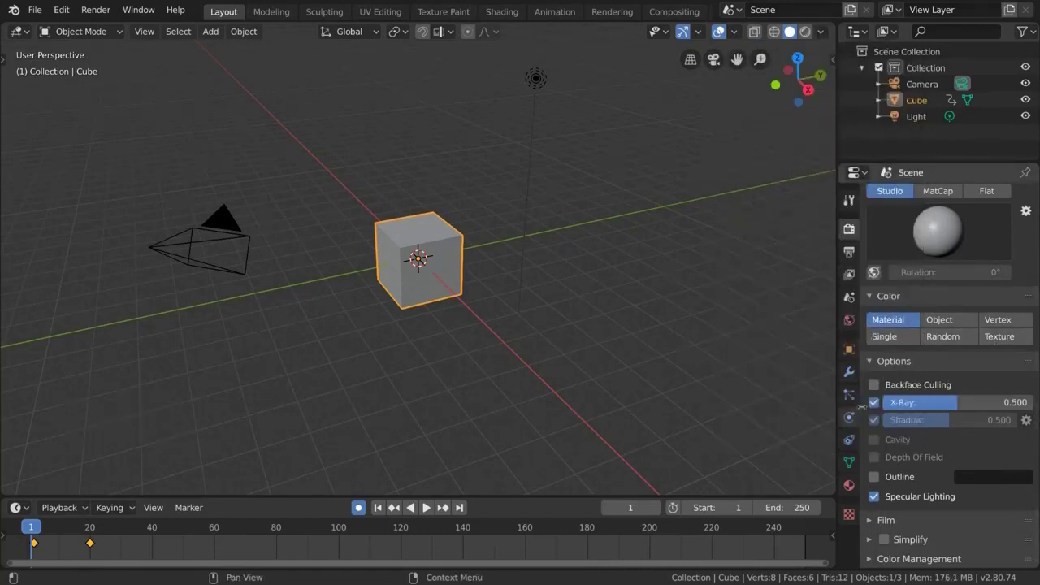
click(875, 402)
click(874, 420)
Step: Change the render engine from Workbench to Cycles and return it to Eevee
scroll(983, 245, up, 10)
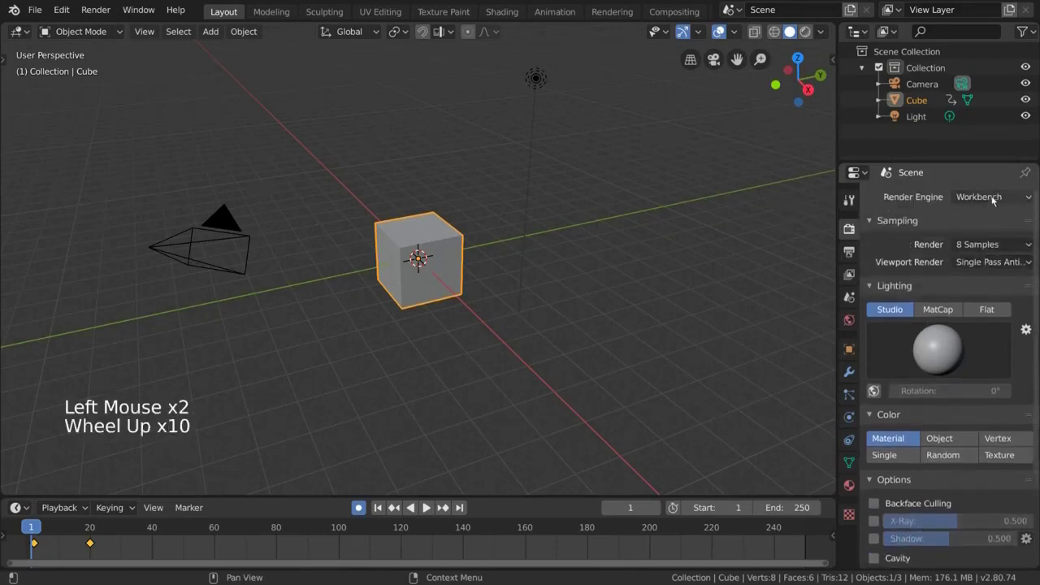
click(992, 200)
click(962, 250)
click(997, 198)
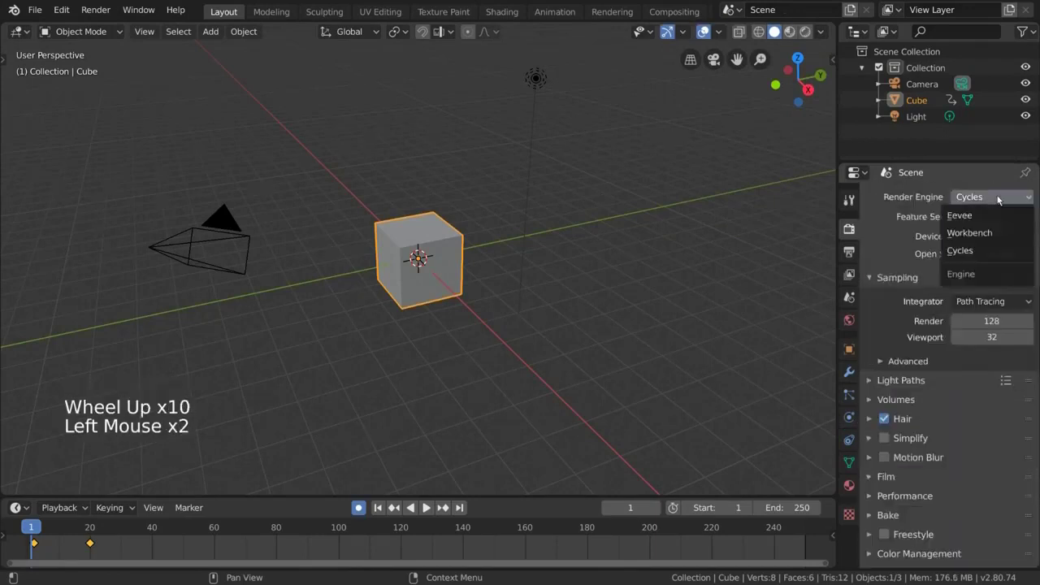
click(996, 216)
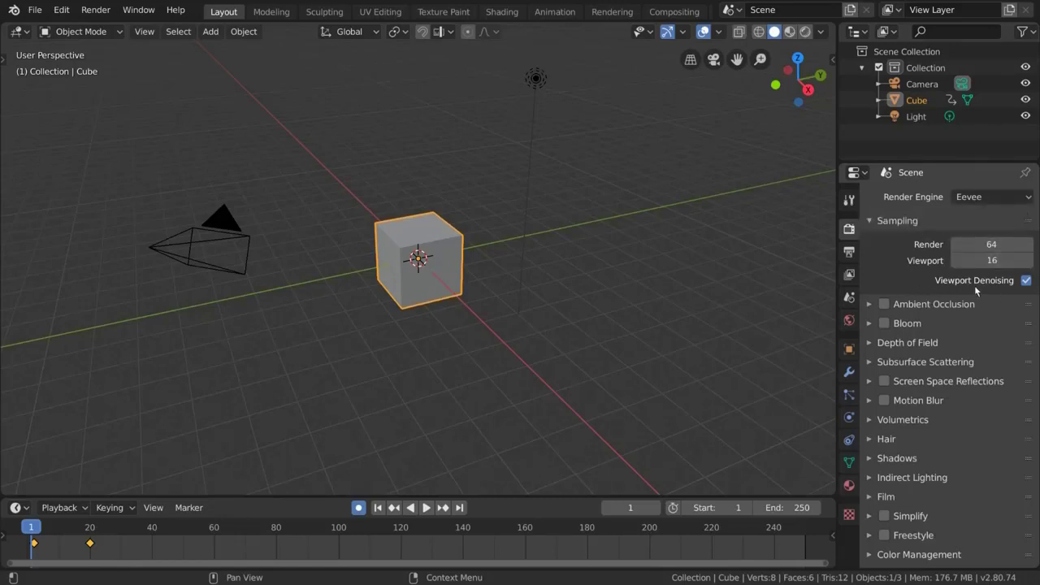
Step: Set Eevee's render samples to 200 and its viewport samples to 100
click(992, 244)
text(200)
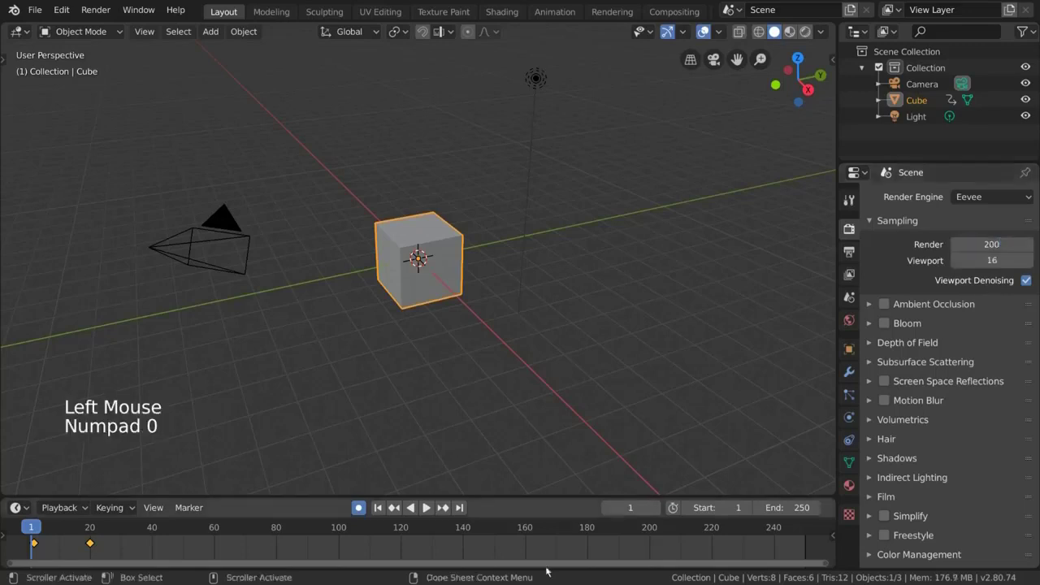
key(Return)
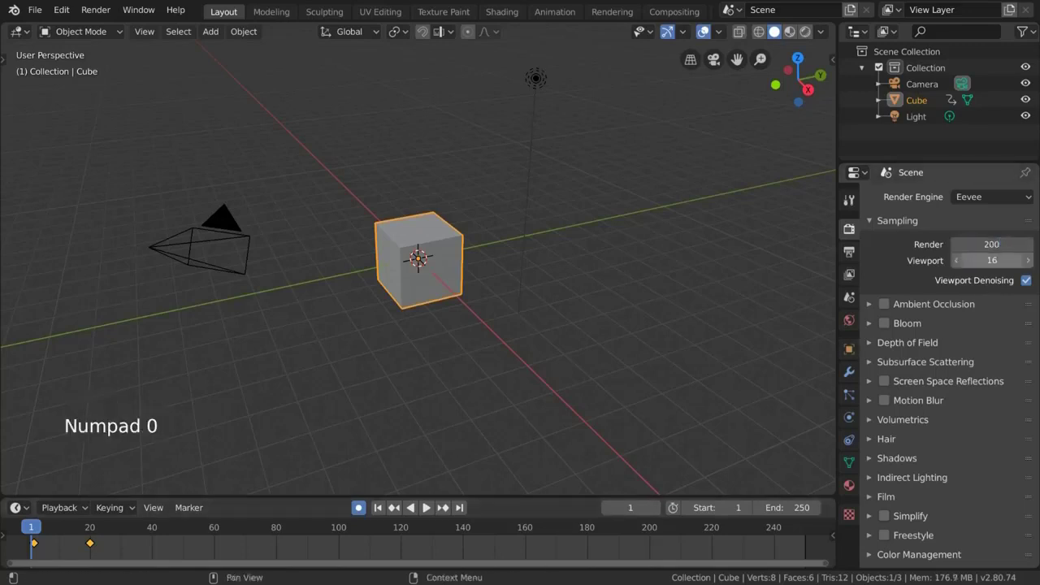
click(980, 259)
text(100)
key(Return)
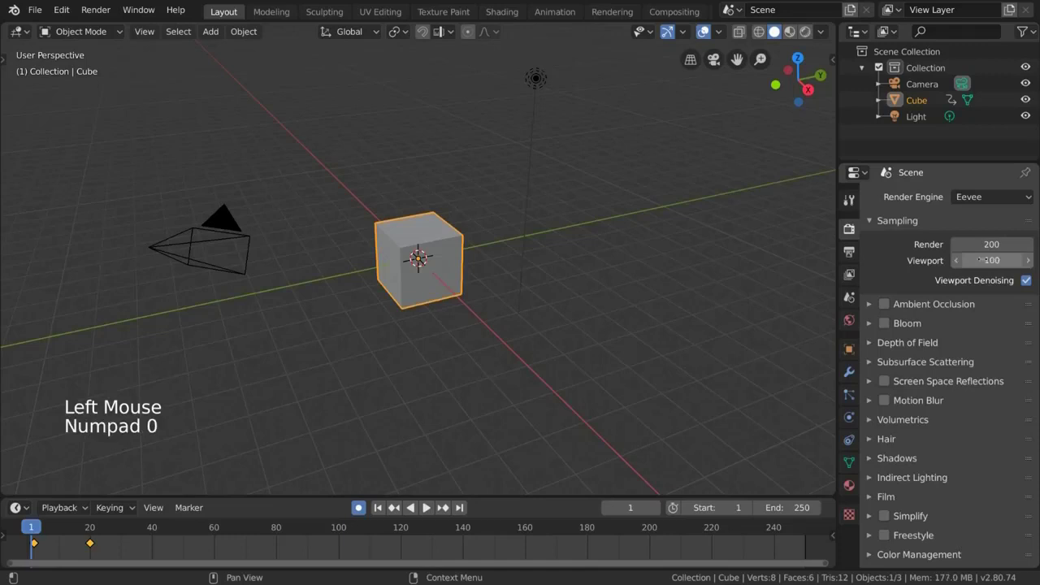
Step: Set Eevee's render samples to 64 and its viewport samples to 16
click(983, 246)
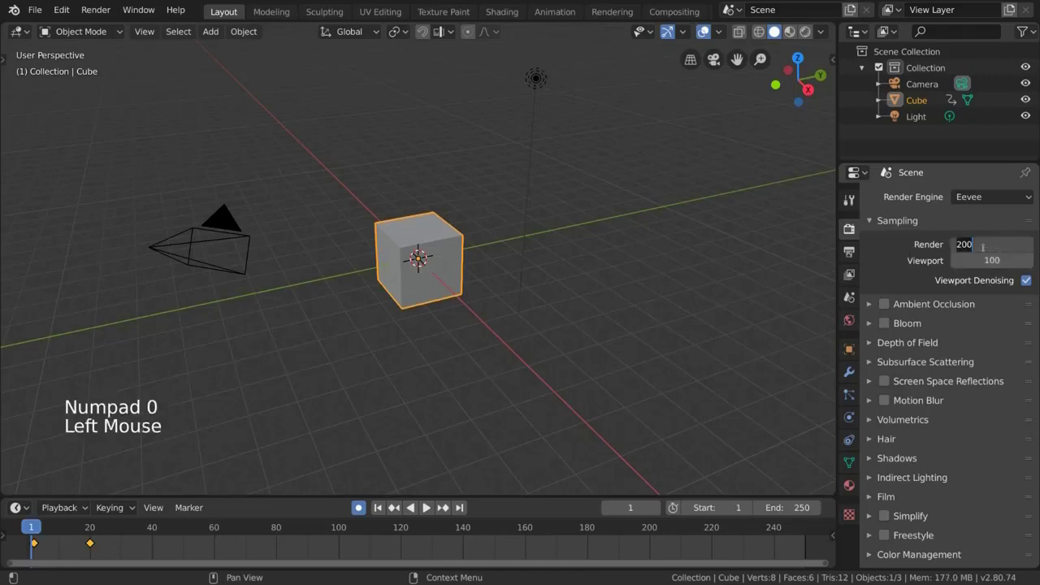
text(64)
key(Return)
double_click(986, 260)
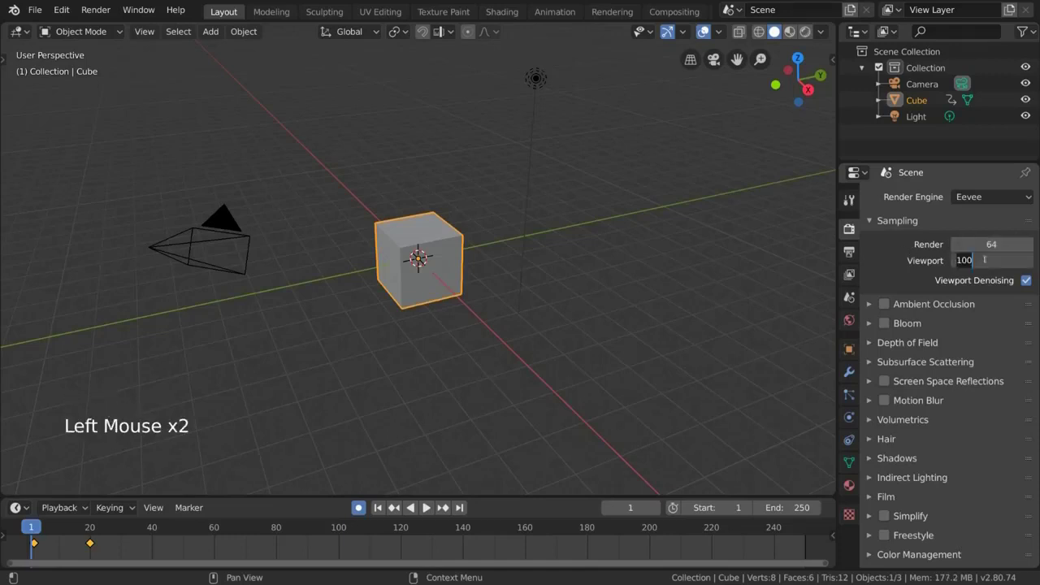
text(16)
key(Return)
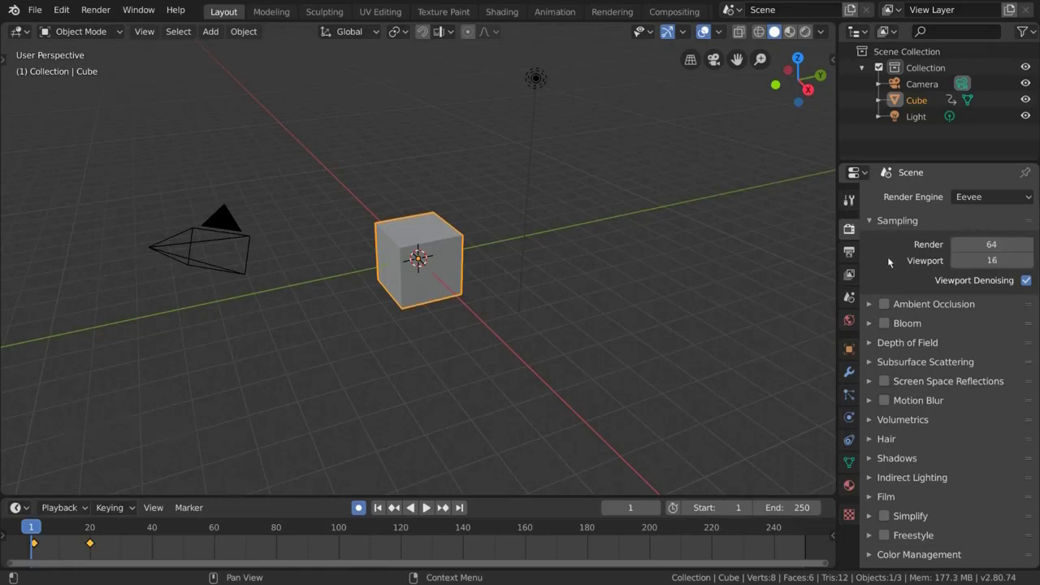
Step: Toggle Ambient Occlusion and Bloom on and off, and expand and collapse the settings of each
double_click(888, 311)
click(885, 323)
click(885, 323)
click(918, 306)
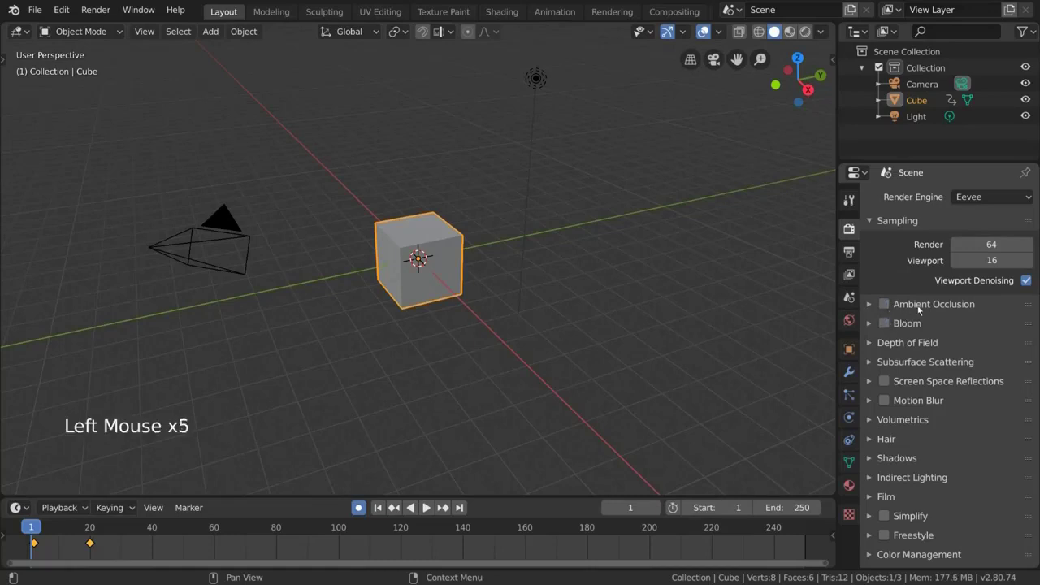
click(918, 307)
click(919, 306)
click(920, 324)
click(918, 325)
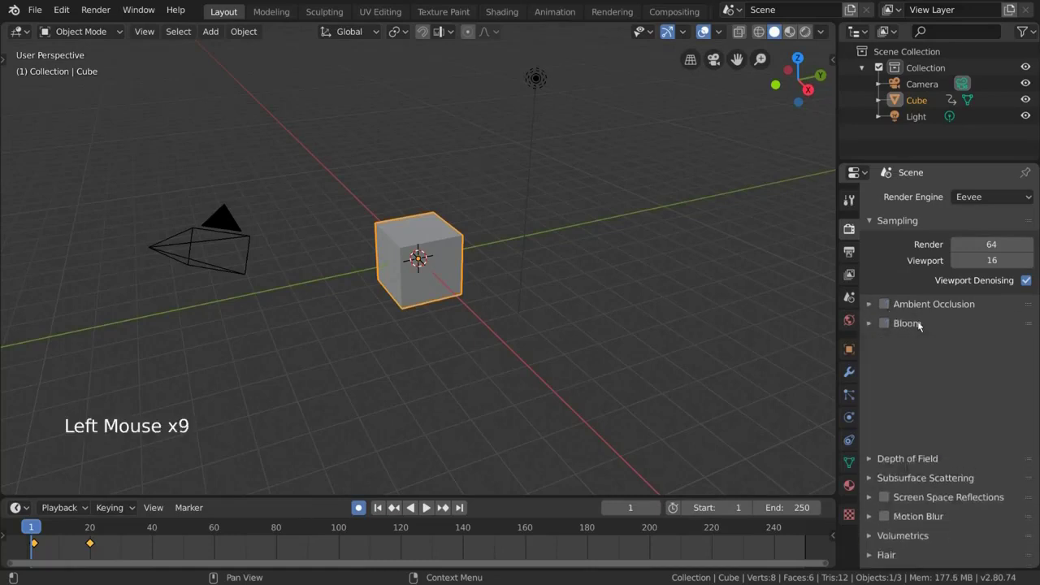
Step: Expand and collapse the Depth of Field, Subsurface Scattering, Screen Space Reflections and Motion Blur settings one after another
click(923, 344)
click(921, 343)
click(928, 361)
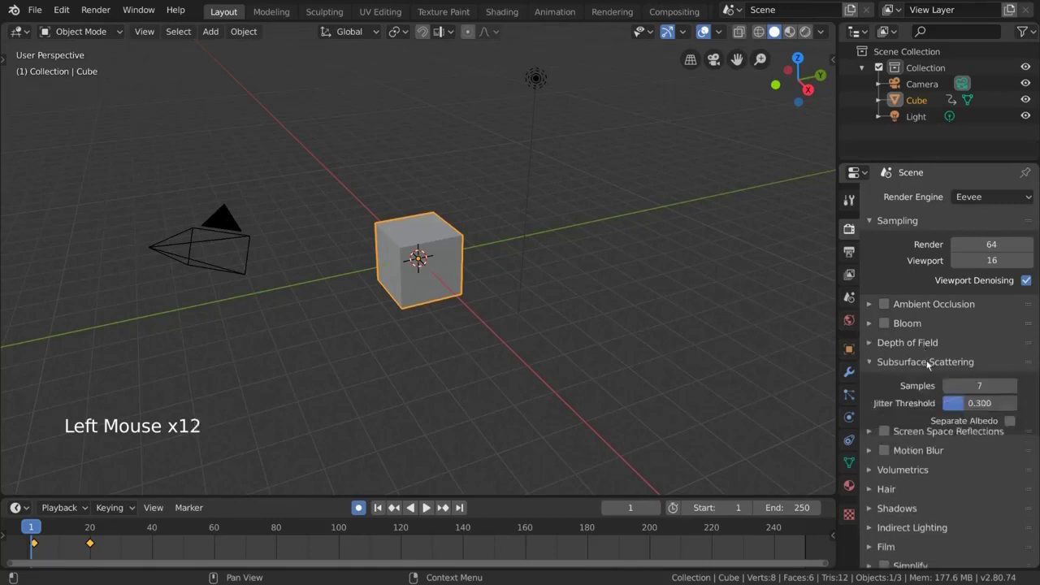
click(928, 363)
click(931, 380)
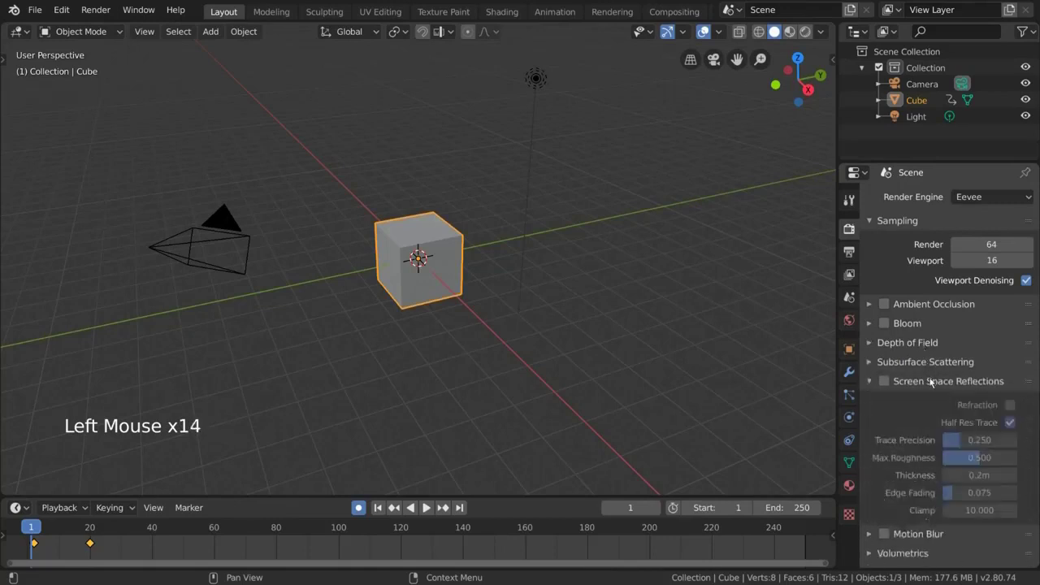
click(931, 381)
click(929, 400)
click(930, 400)
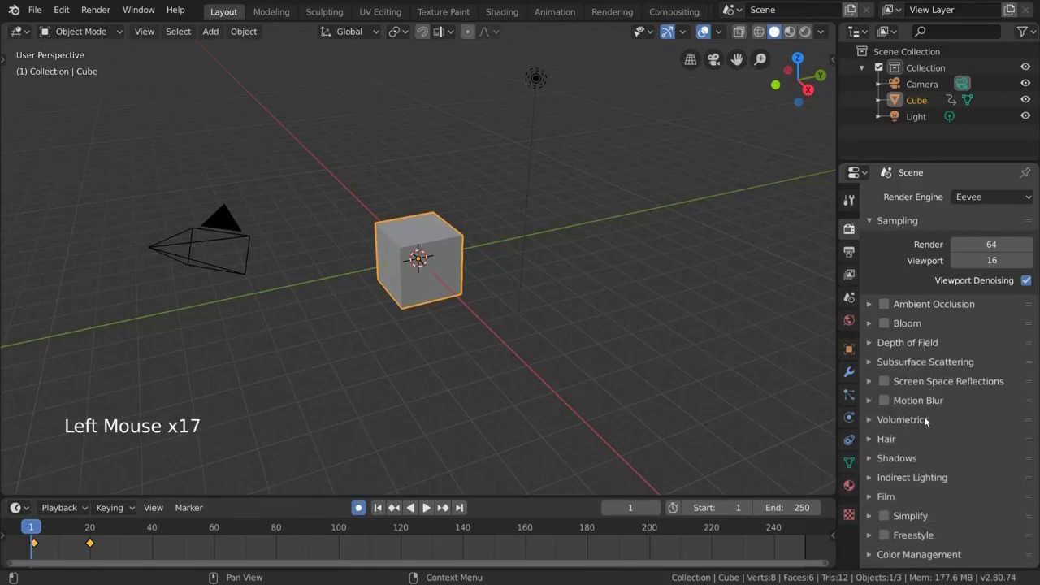
Step: Expand and collapse the Volumetrics, Hair, Shadows and Indirect Lighting settings, revisiting Shadows at the end
click(926, 421)
click(926, 420)
click(919, 437)
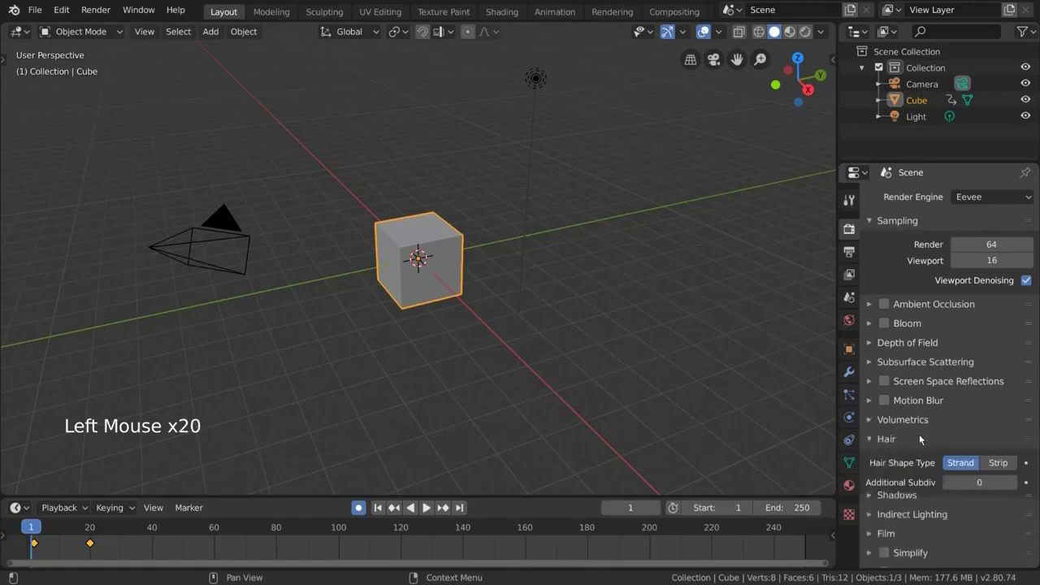
click(918, 439)
click(916, 460)
click(917, 460)
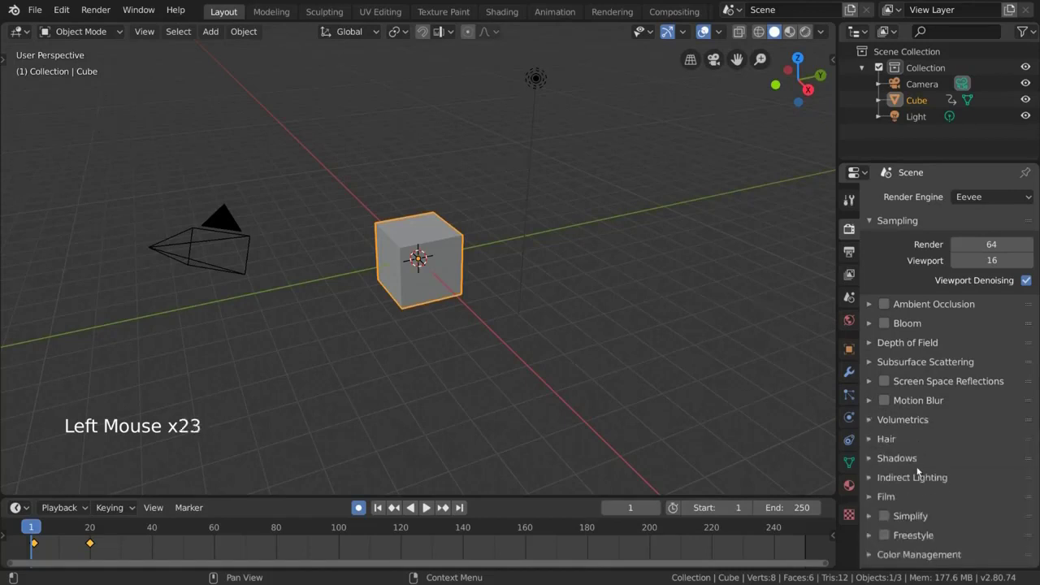
click(915, 480)
click(911, 479)
click(928, 458)
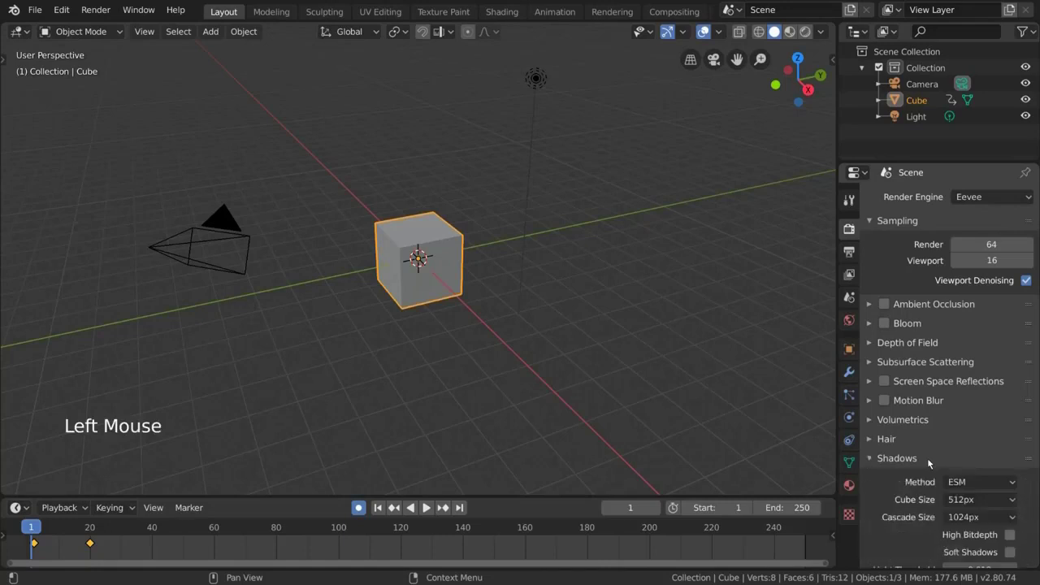
click(927, 458)
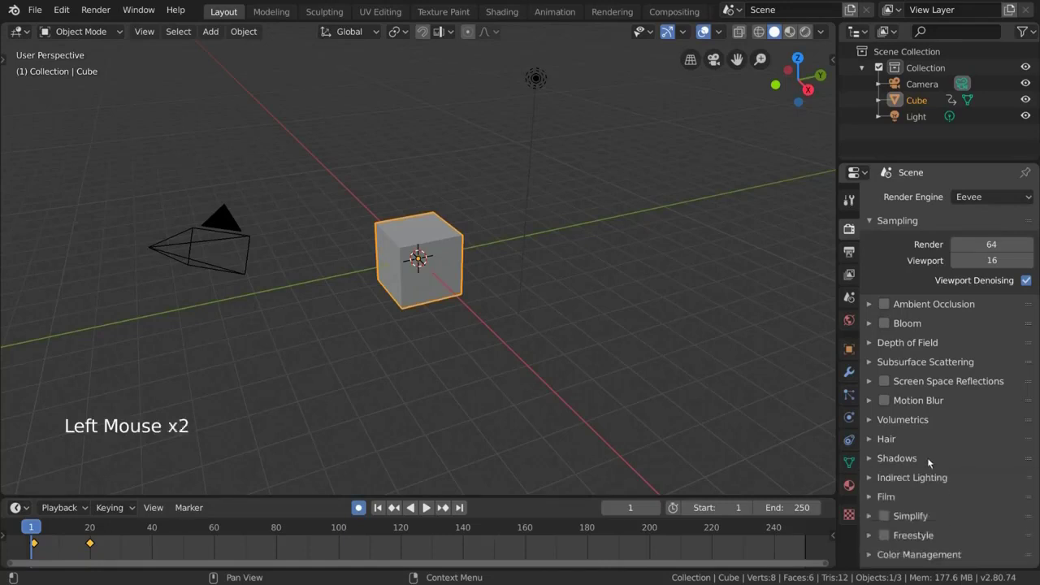
Step: View the cube through the camera in rendered shading, and expand the Film settings
click(806, 32)
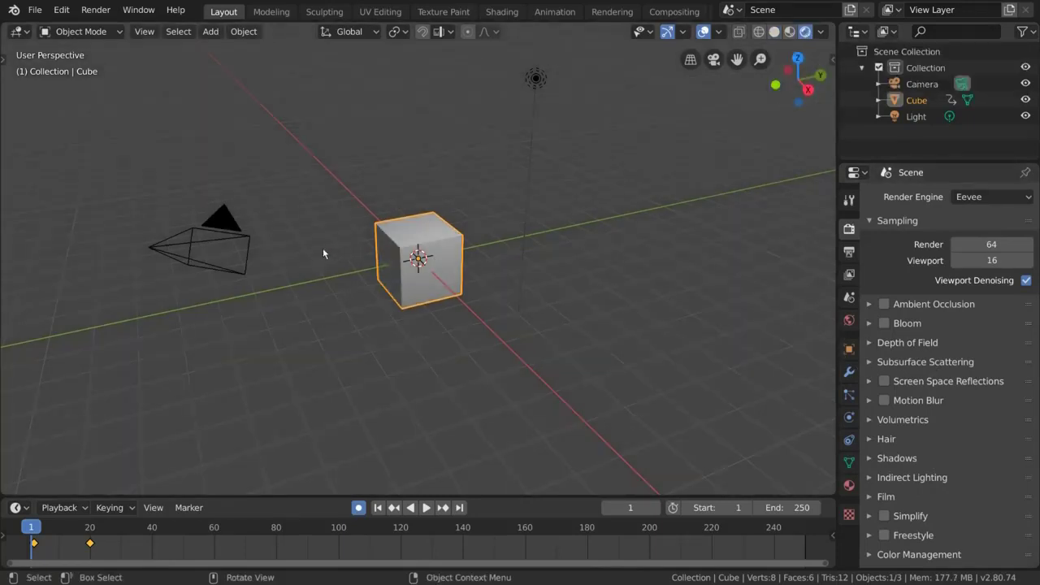
key(KP_0)
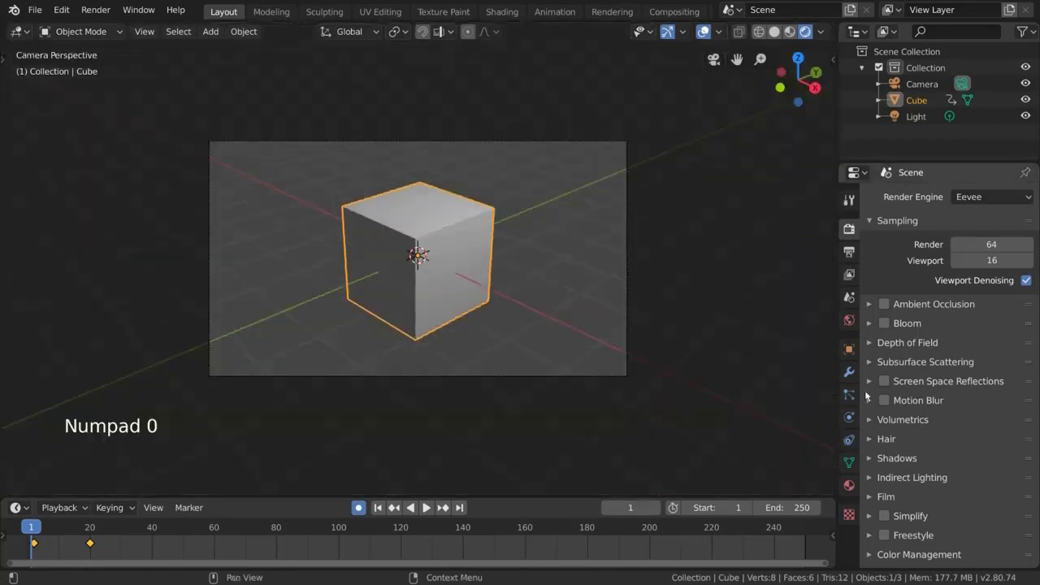
scroll(418, 258, down, 4)
click(886, 496)
scroll(933, 423, down, 8)
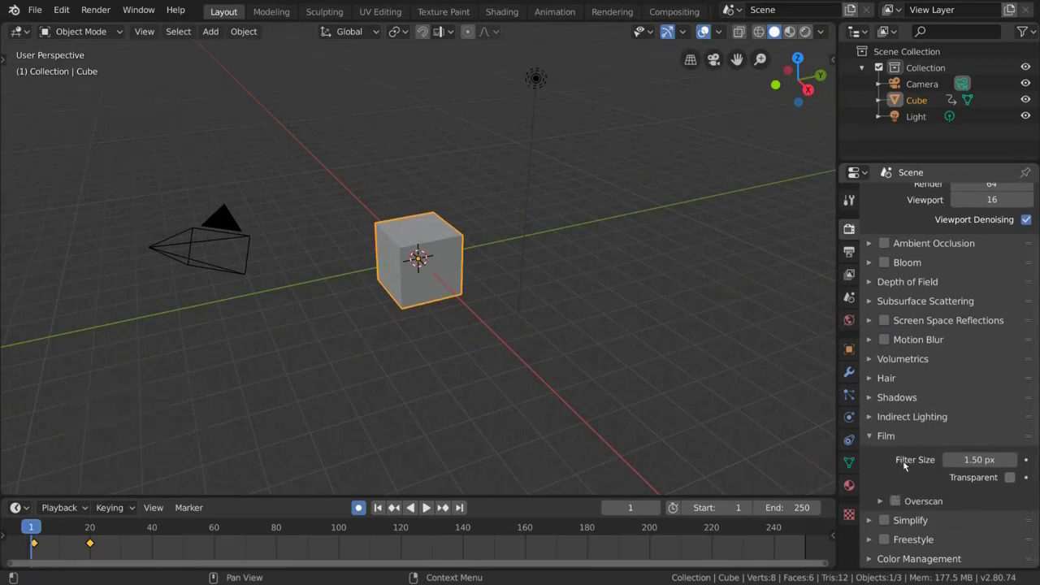
Step: Enable the transparent film background and preview it in rendered viewport shading, toggling the option to compare
click(1011, 478)
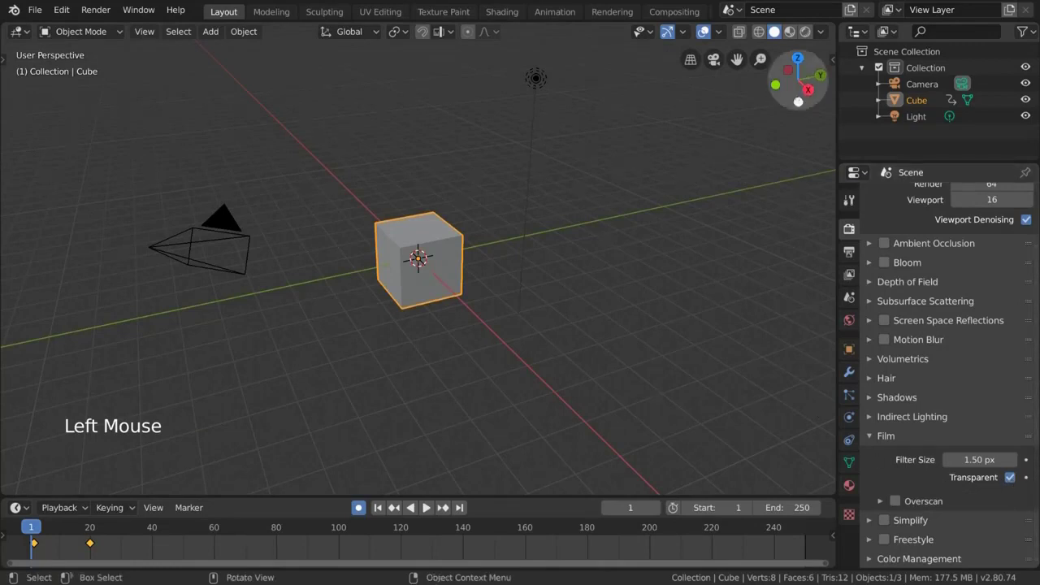
click(806, 32)
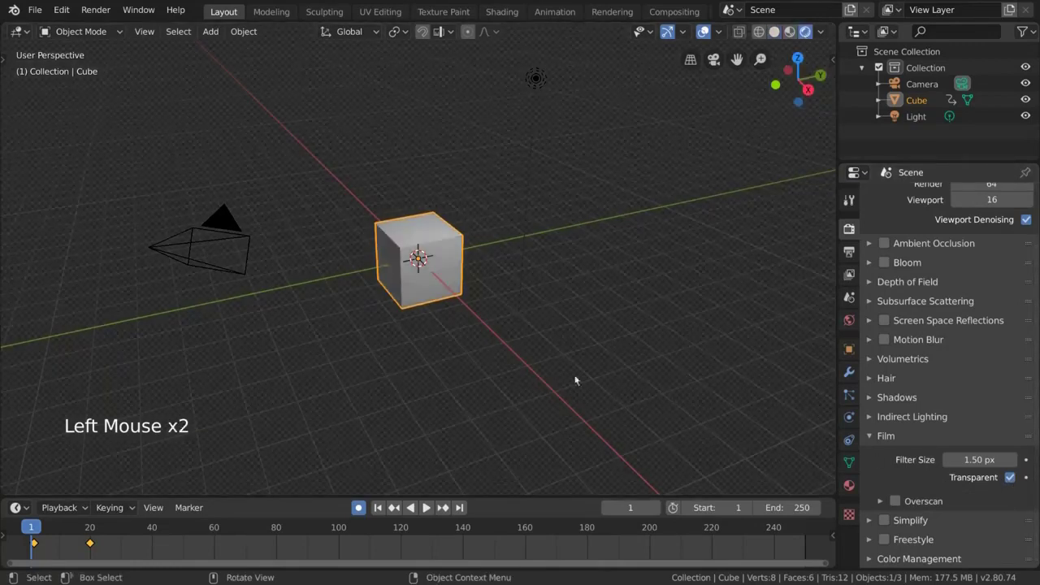
click(982, 481)
click(984, 483)
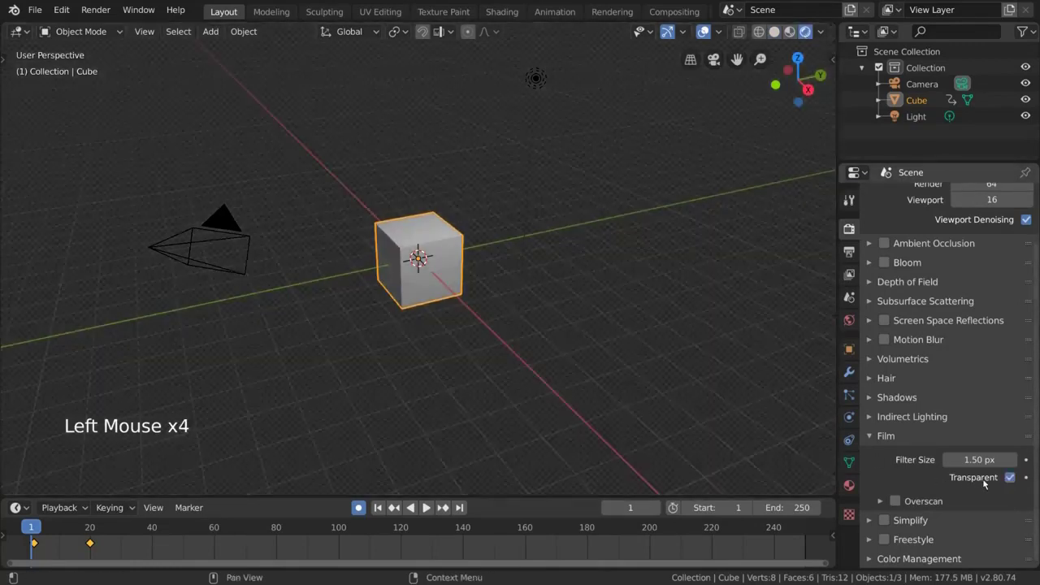
Step: Test-render the current frame, close the result, and turn off the transparent film background, collapsing Film
key(F12)
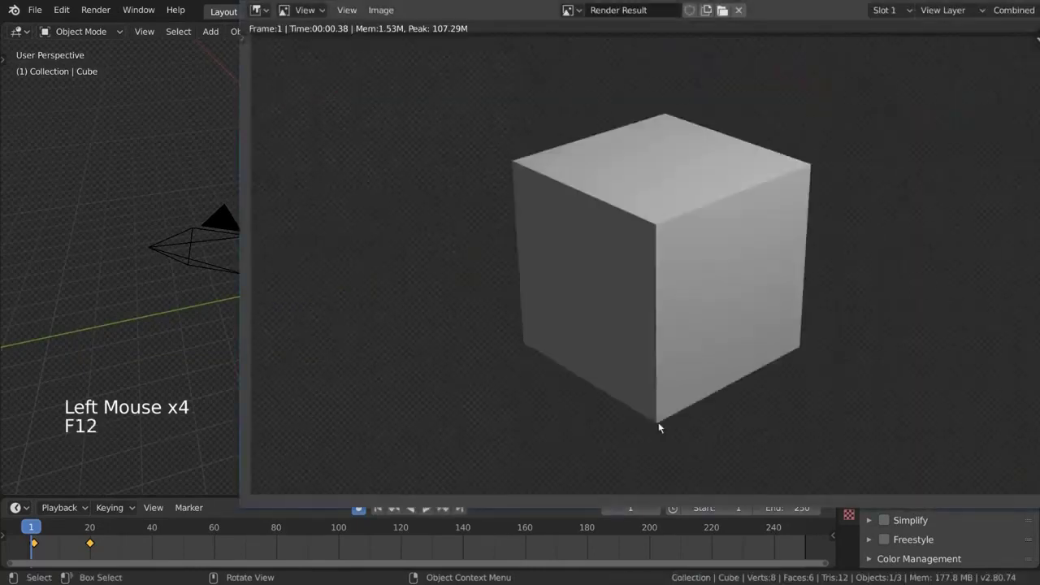
key(Escape)
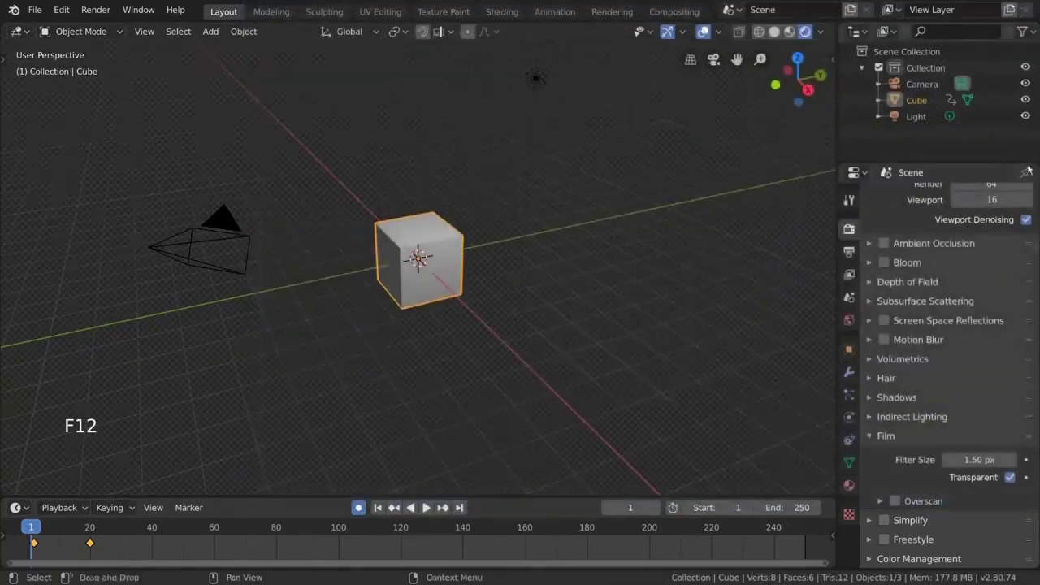
click(1010, 478)
click(884, 435)
Step: Expand the Simplify settings and enable Simplify
click(870, 517)
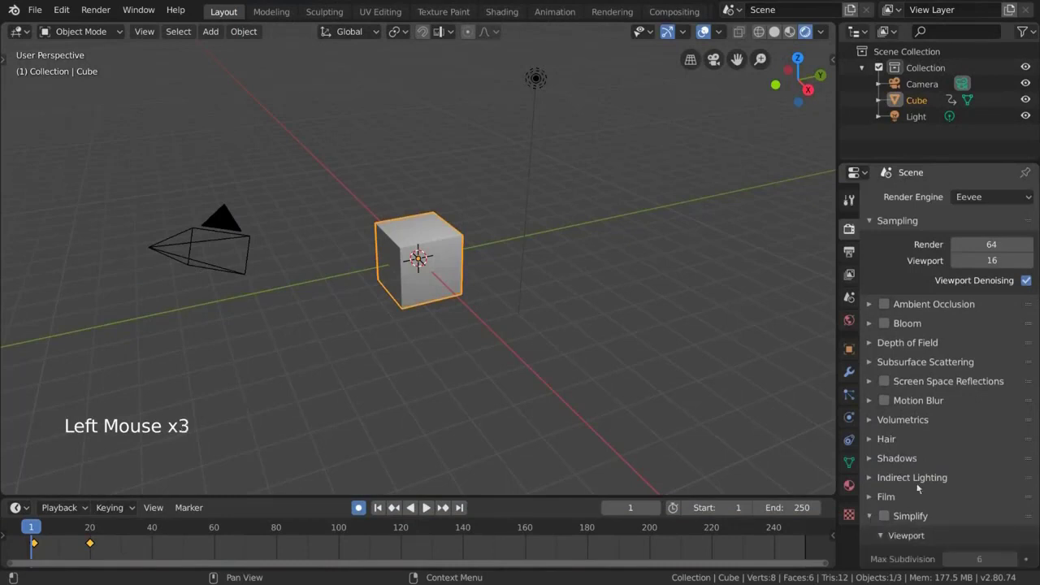
scroll(937, 464, down, 8)
scroll(886, 423, down, 4)
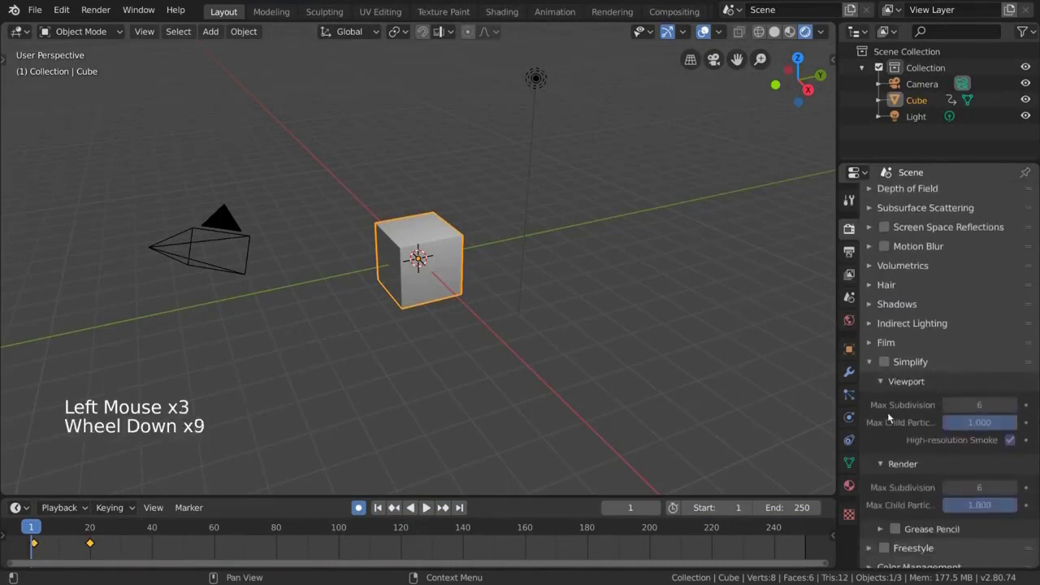
click(885, 353)
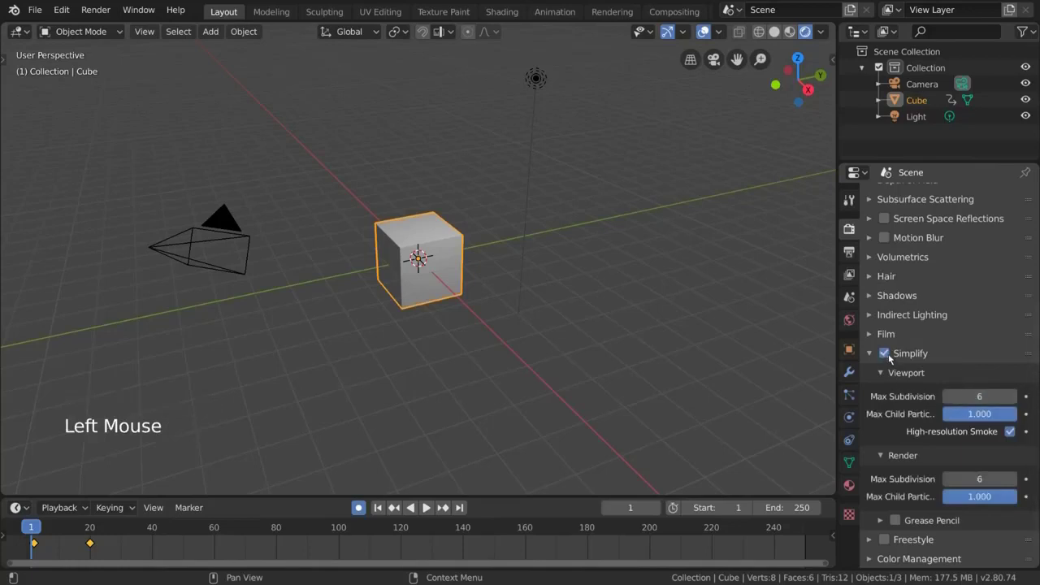
Step: Turn Simplify off and give the cube a subdivision surface, trying level 4 before settling on level 2
click(884, 354)
key(ctrl+4)
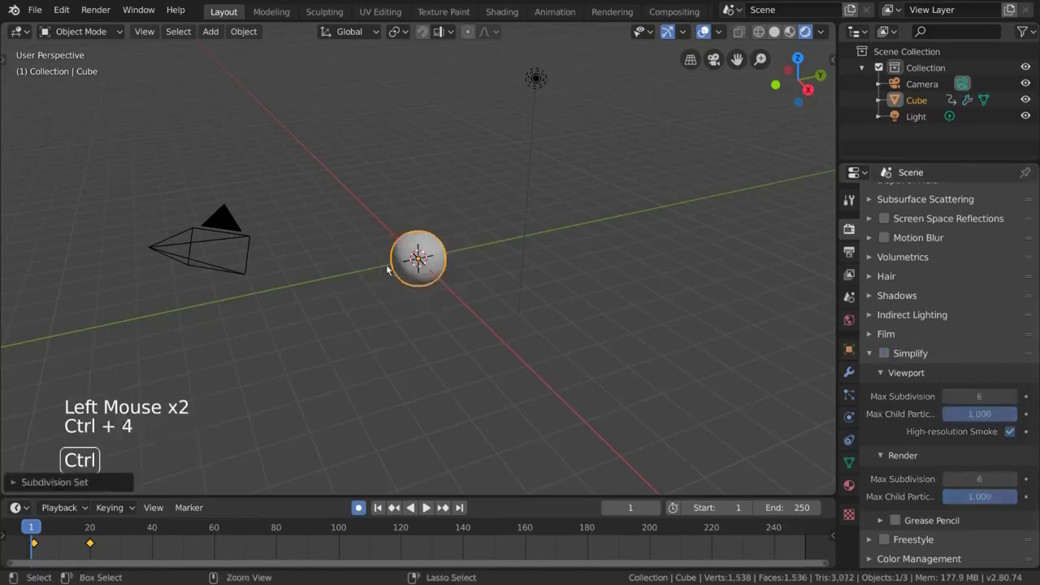
key(ctrl+2)
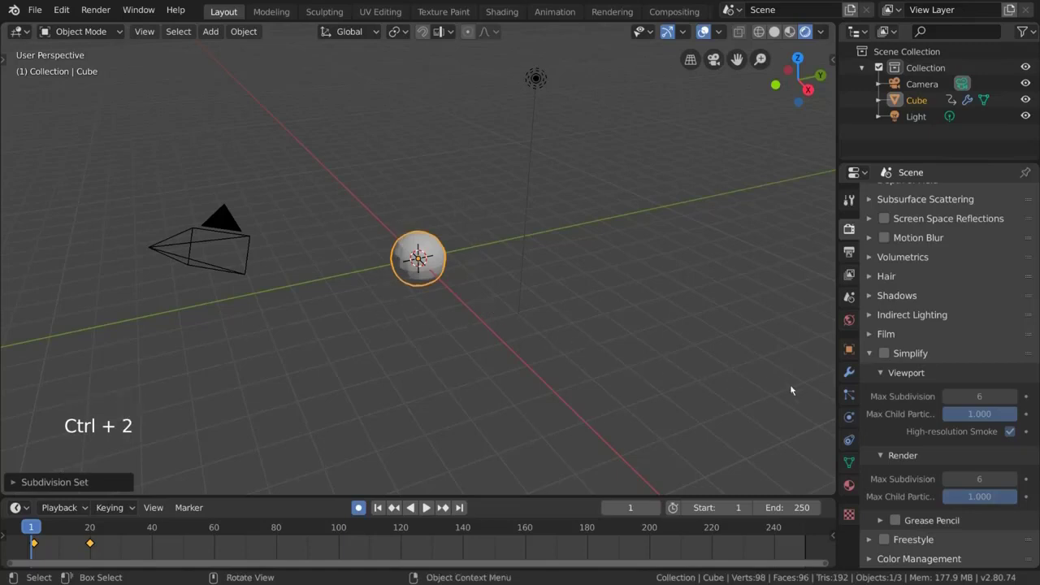
Step: Enable Simplify and lower its viewport Max Subdivision to 0
click(886, 354)
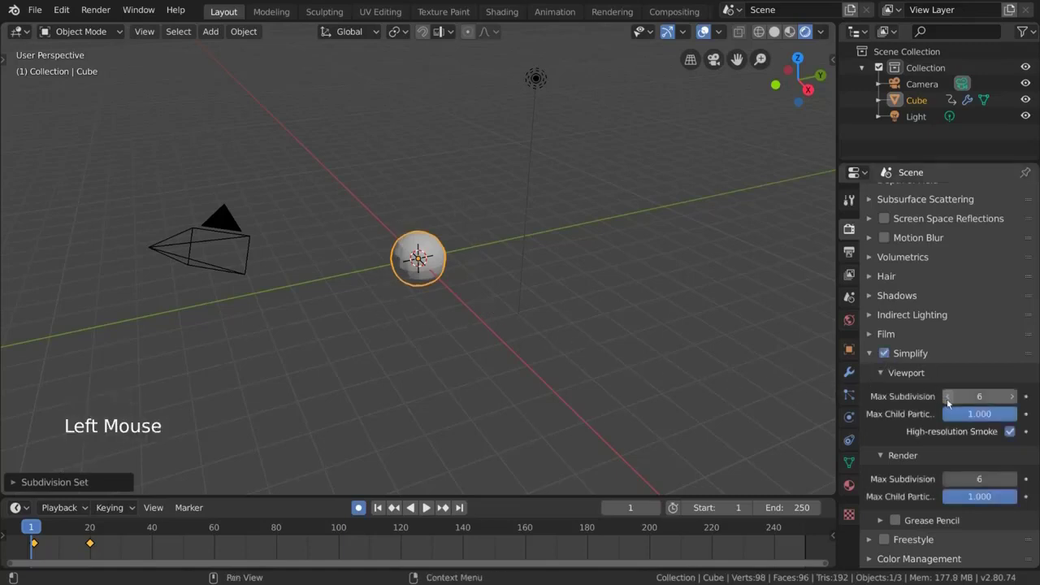
click(948, 397)
double_click(947, 396)
click(948, 398)
double_click(948, 396)
click(947, 397)
double_click(948, 396)
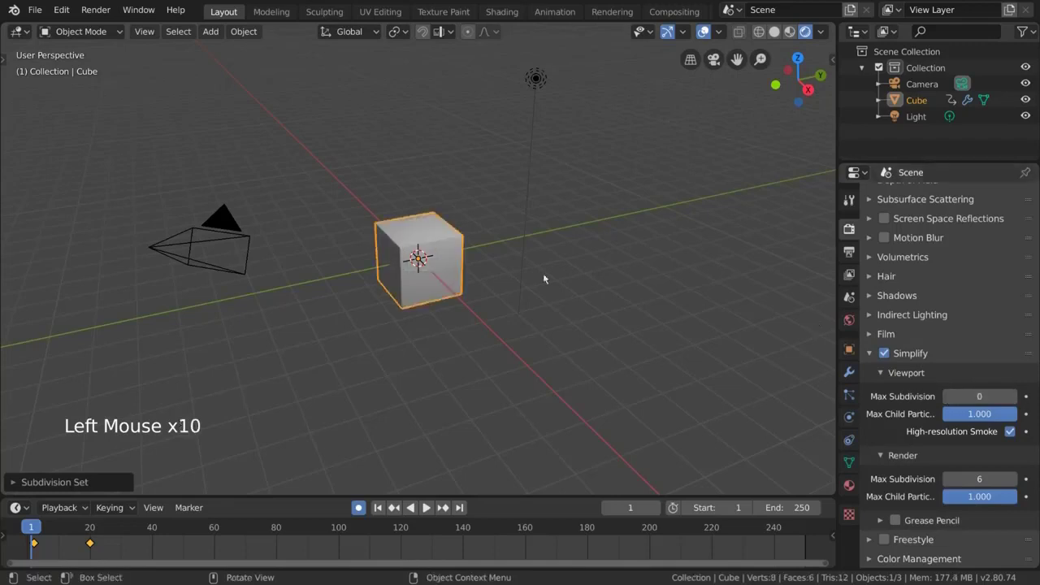
Step: Render the current frame to compare it with the simplified viewport, and collapse the Simplify settings
key(F12)
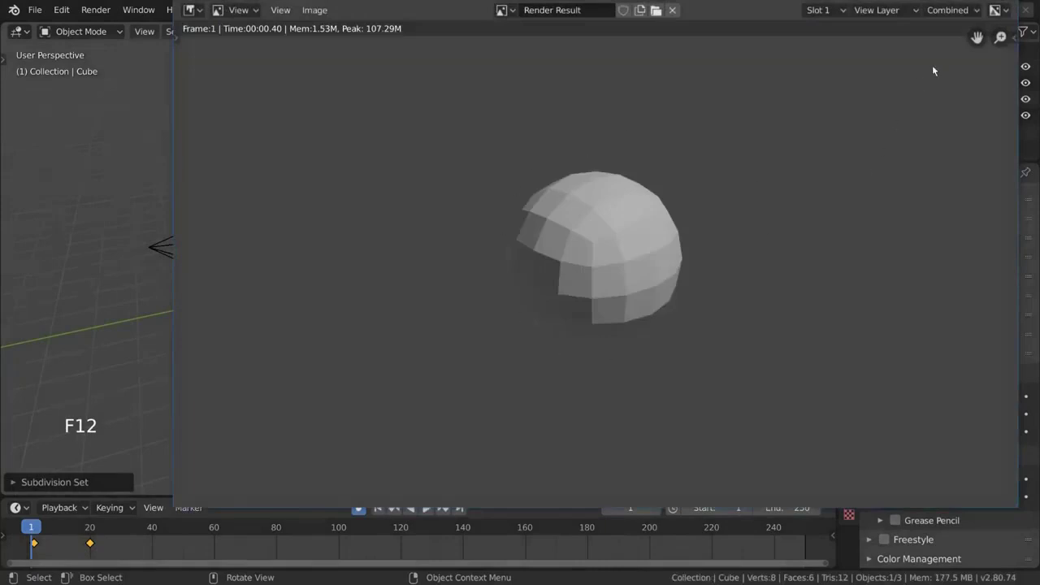
key(Escape)
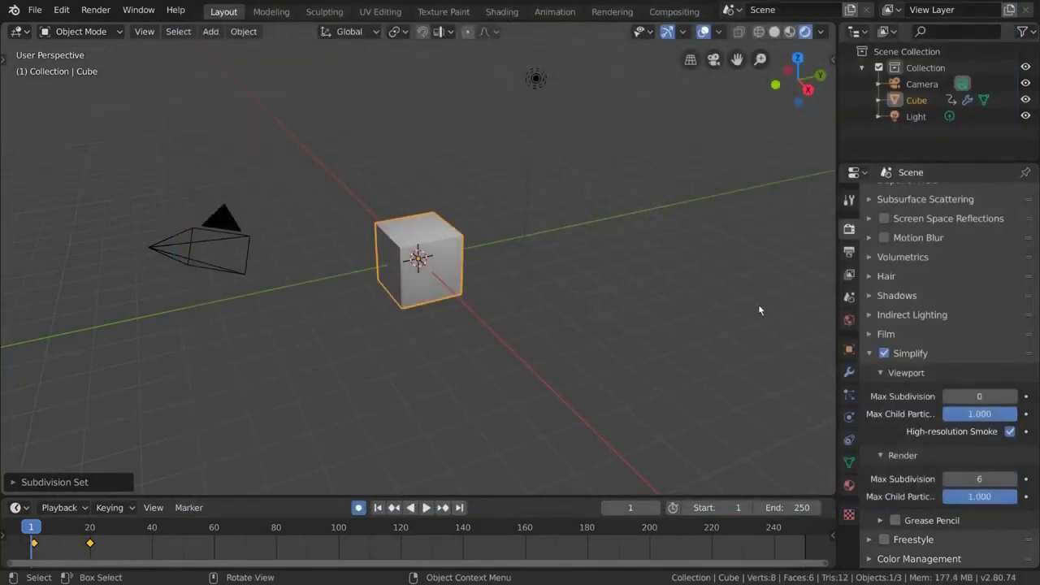
click(871, 353)
Step: Expand the Freestyle settings and enable Freestyle, toggling it off and on
click(869, 535)
scroll(905, 507, down, 6)
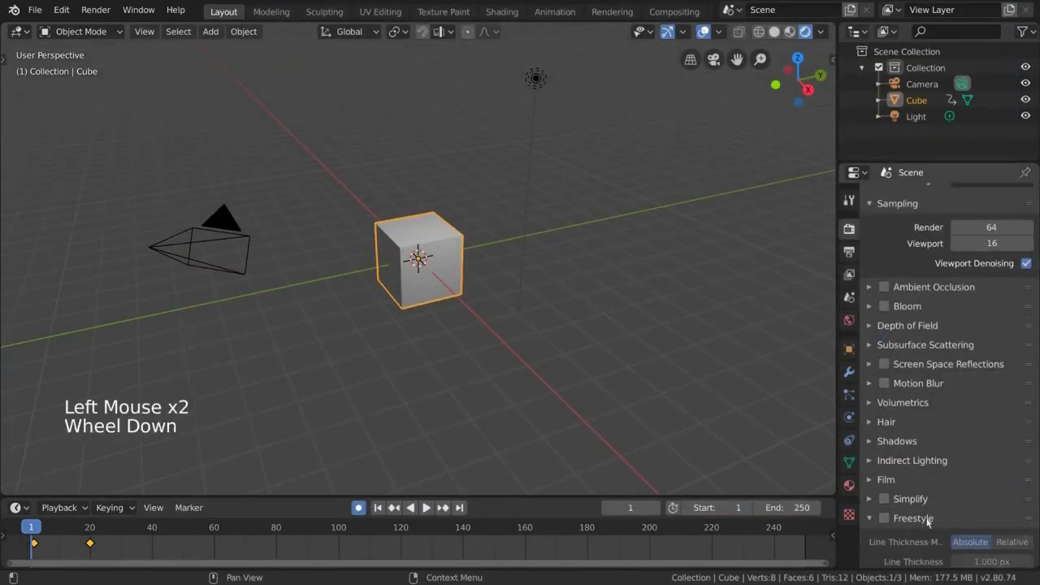
click(887, 495)
click(888, 495)
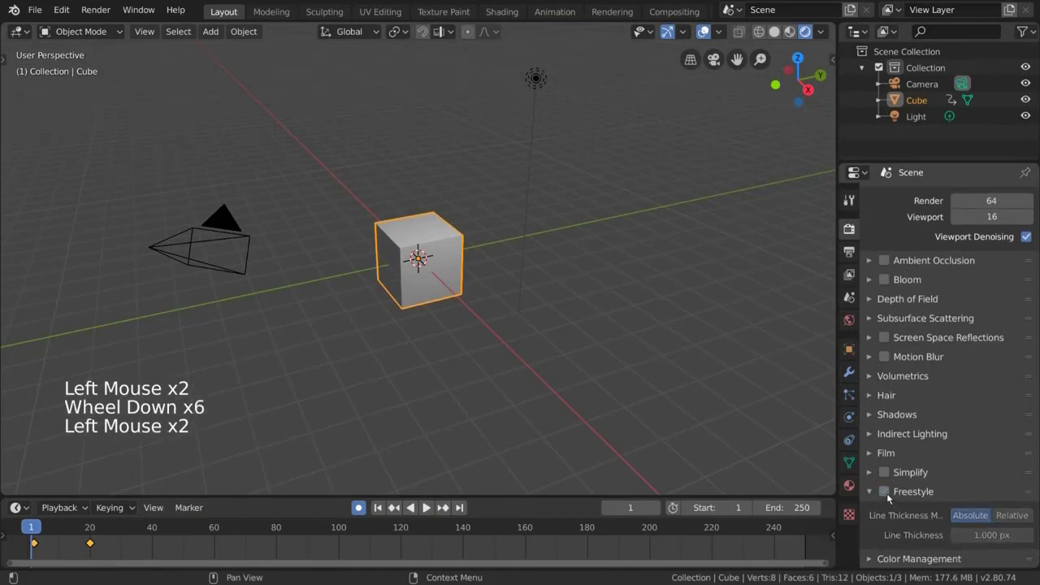
click(888, 495)
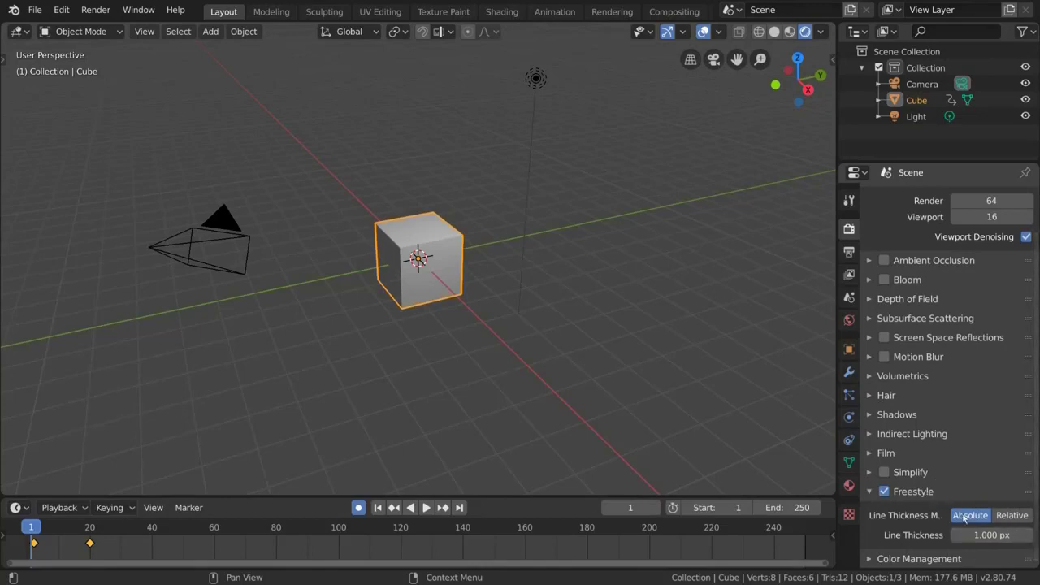
triple_click(885, 492)
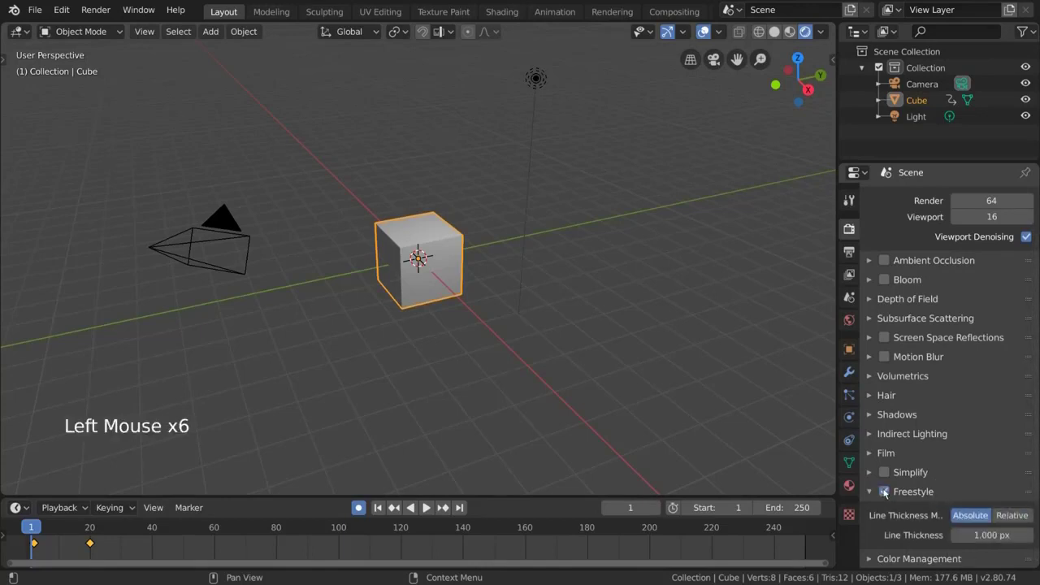
Step: Examine the Freestyle and Freestyle Line Set options in the view layer properties
click(850, 275)
scroll(938, 404, down, 14)
scroll(939, 404, down, 11)
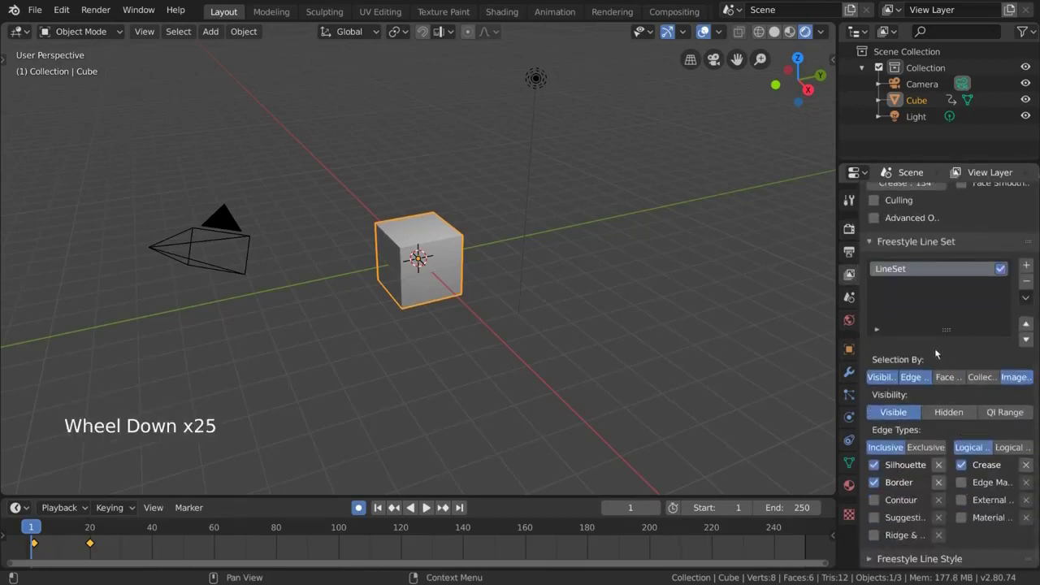
Step: Return to the render properties, disable Freestyle and collapse its settings
click(849, 228)
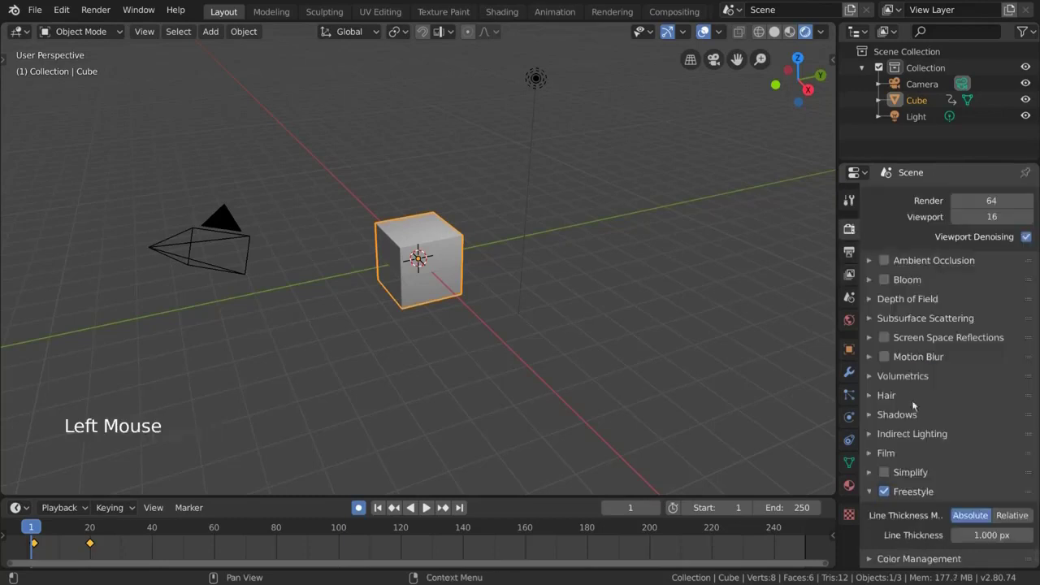
click(884, 492)
click(870, 492)
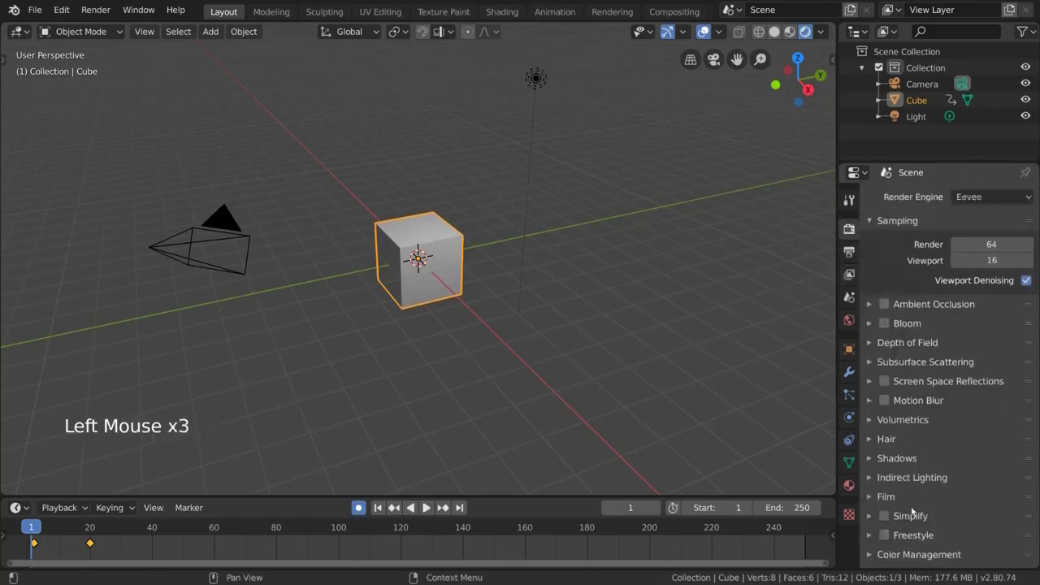
Step: Expand the Color Management settings and choose the Filmic view transform
click(878, 555)
scroll(879, 555, down, 14)
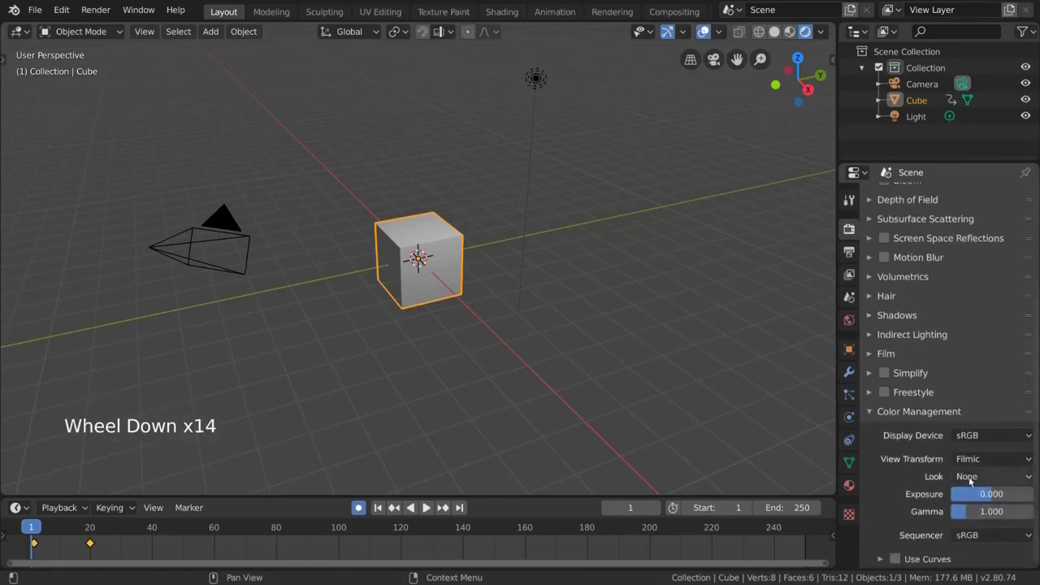
click(990, 458)
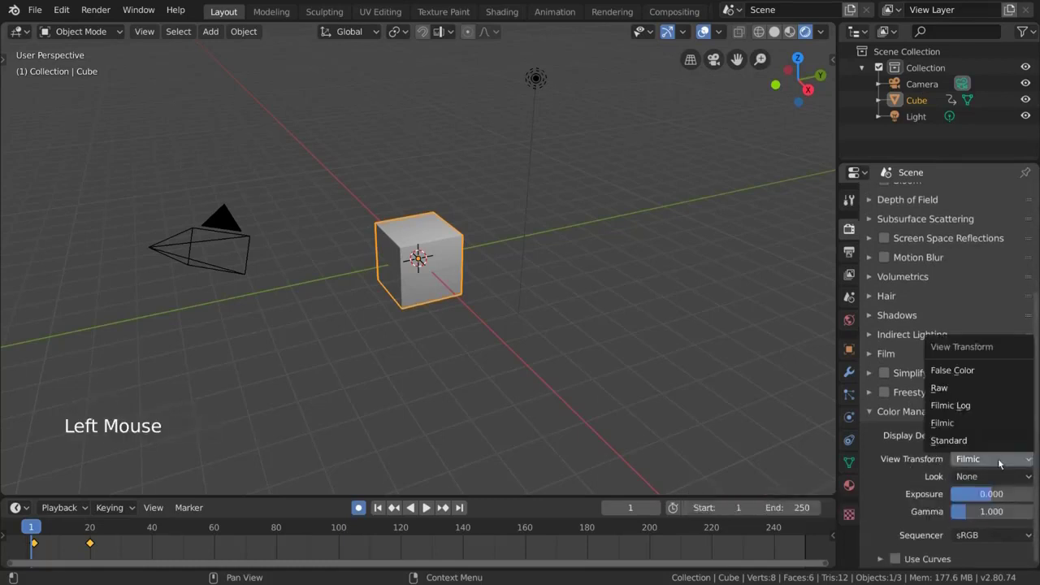
mouse_move(984, 442)
mouse_down()
mouse_move(986, 460)
mouse_move(981, 424)
mouse_up()
Step: Preview the Very High Contrast look in Color Management, restore it to None and collapse the settings
drag(984, 477, 984, 440)
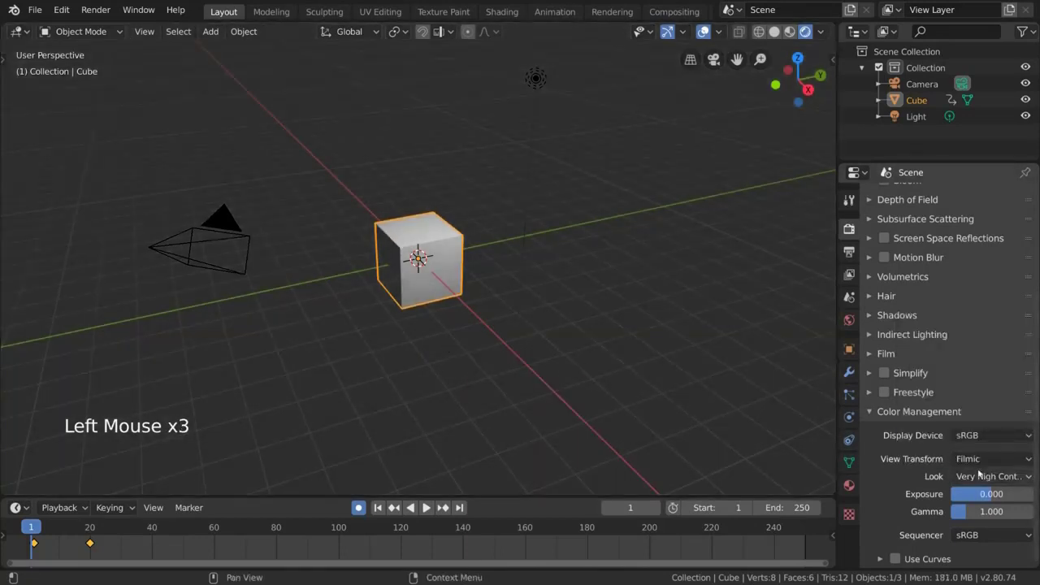
drag(984, 477, 983, 463)
click(976, 535)
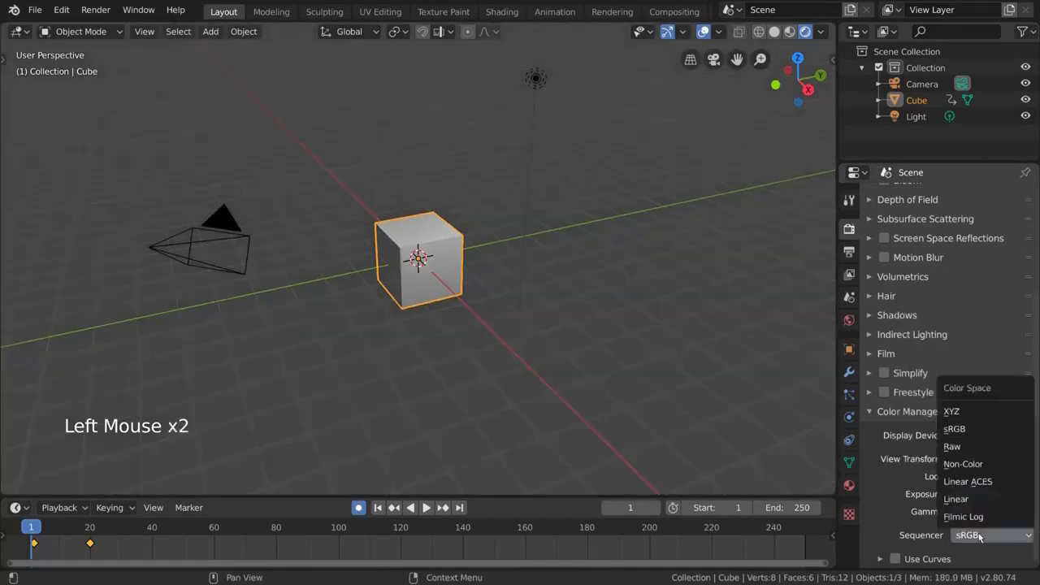
click(892, 412)
scroll(976, 325, up, 5)
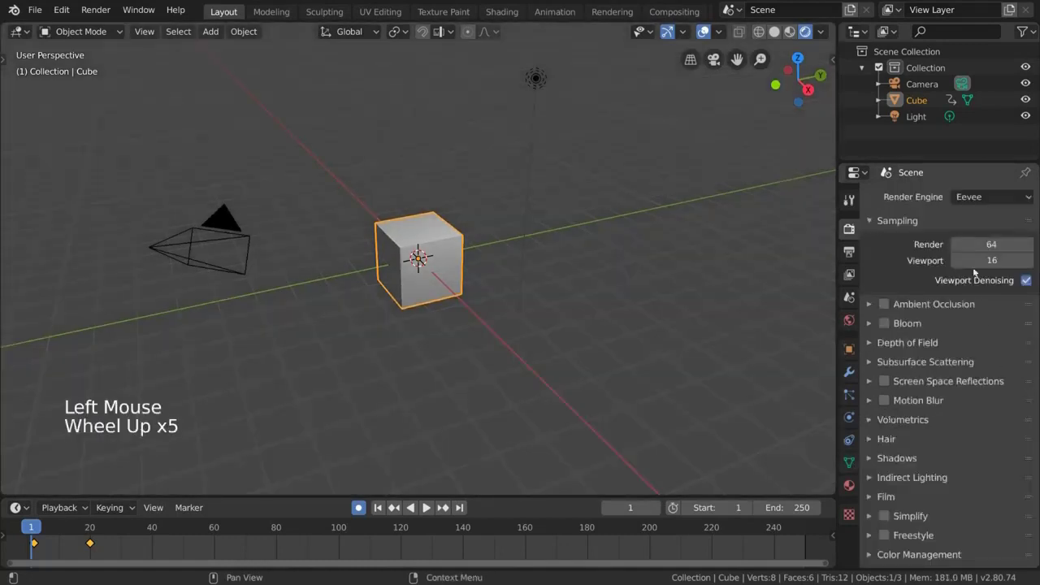
Step: Switch the render engine to Cycles and set its device to GPU Compute, alternating with CPU for comparison
click(992, 197)
click(962, 250)
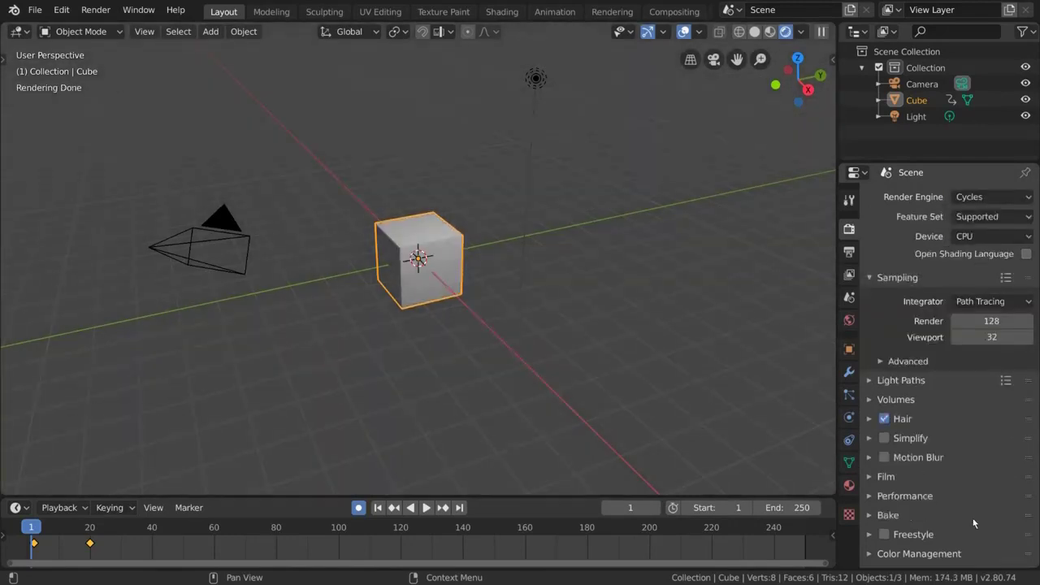
click(996, 237)
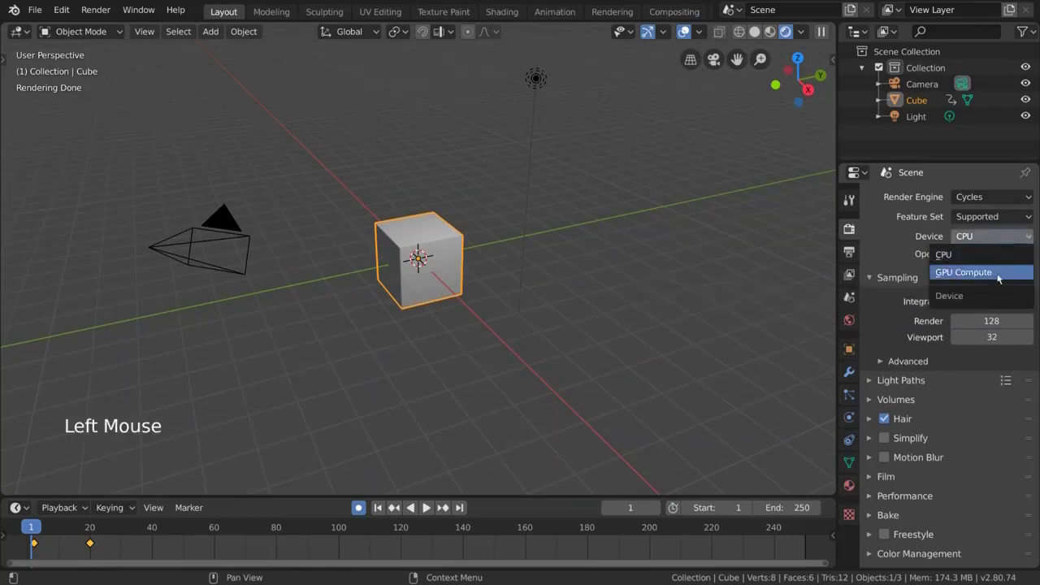
click(998, 273)
click(988, 237)
click(988, 254)
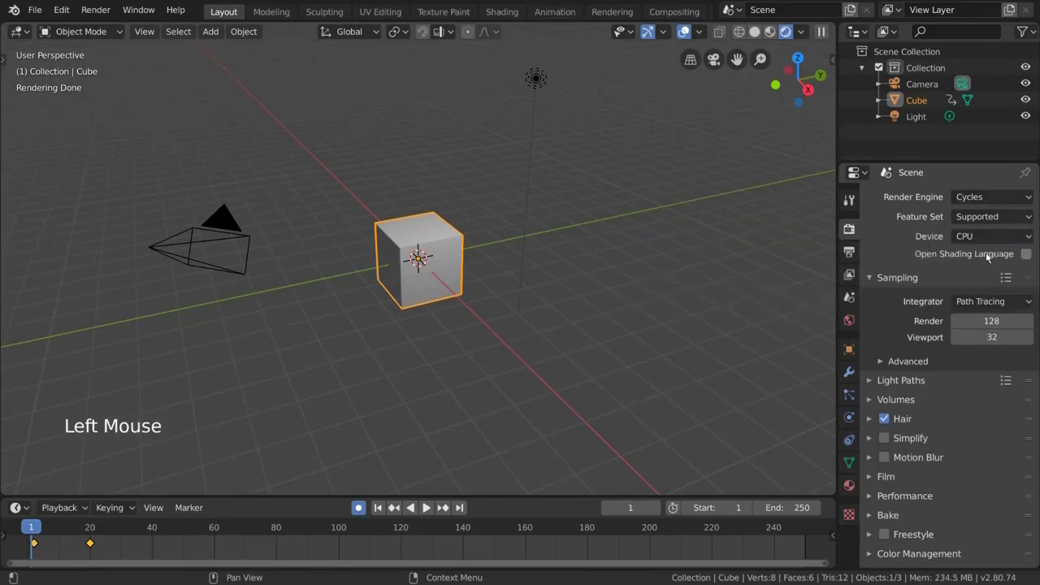
click(1001, 234)
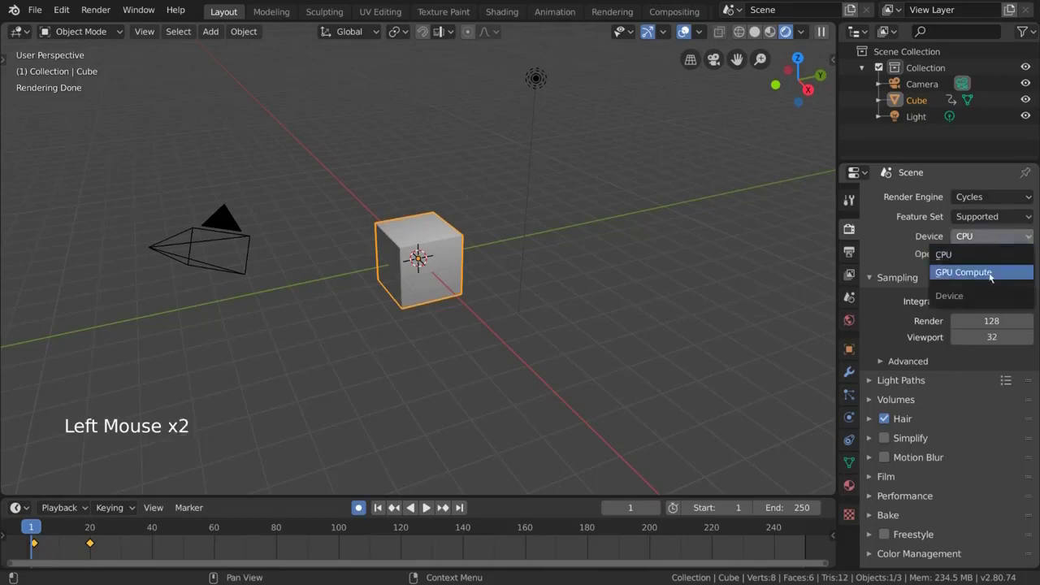
click(991, 275)
click(992, 236)
click(997, 254)
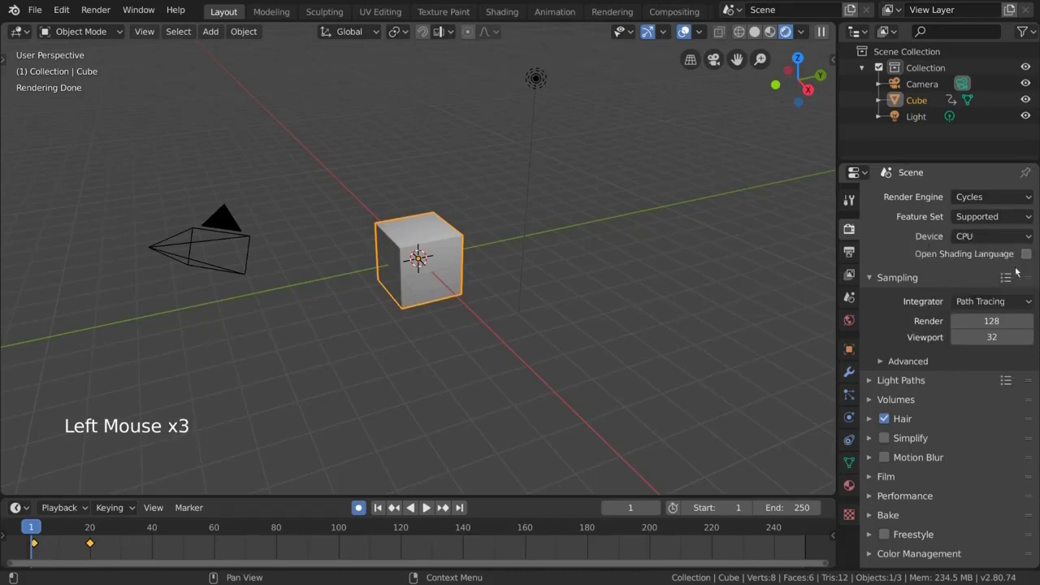
click(980, 237)
click(976, 274)
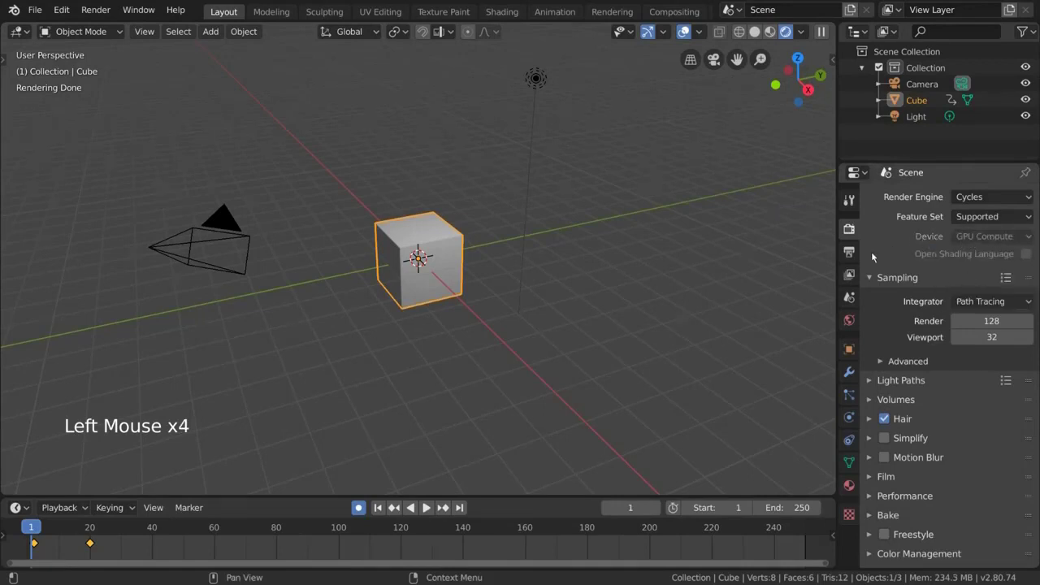
Step: Set the Cycles render devices to CUDA in the system preferences and close the preferences
click(61, 10)
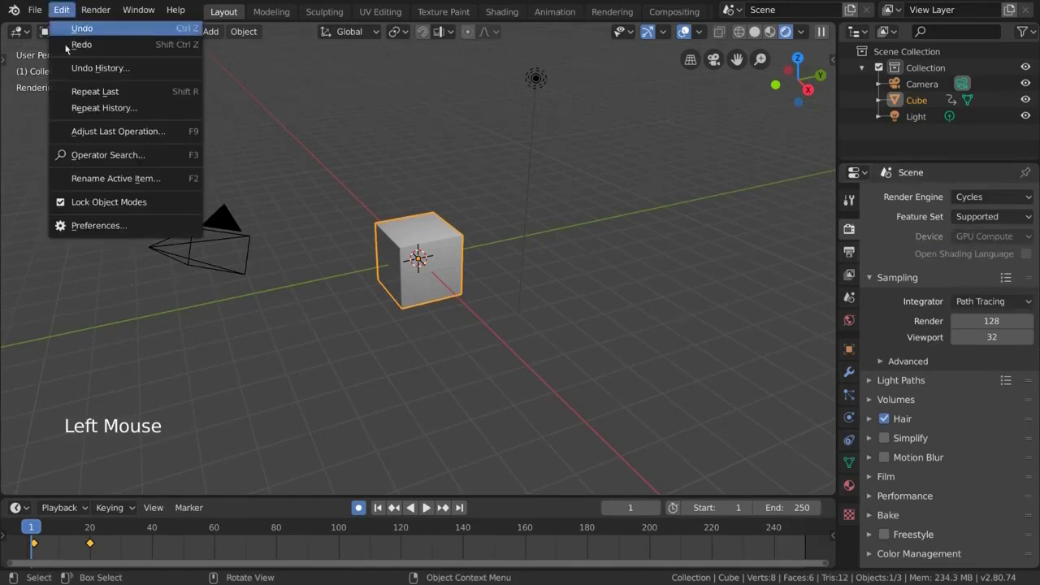
click(98, 225)
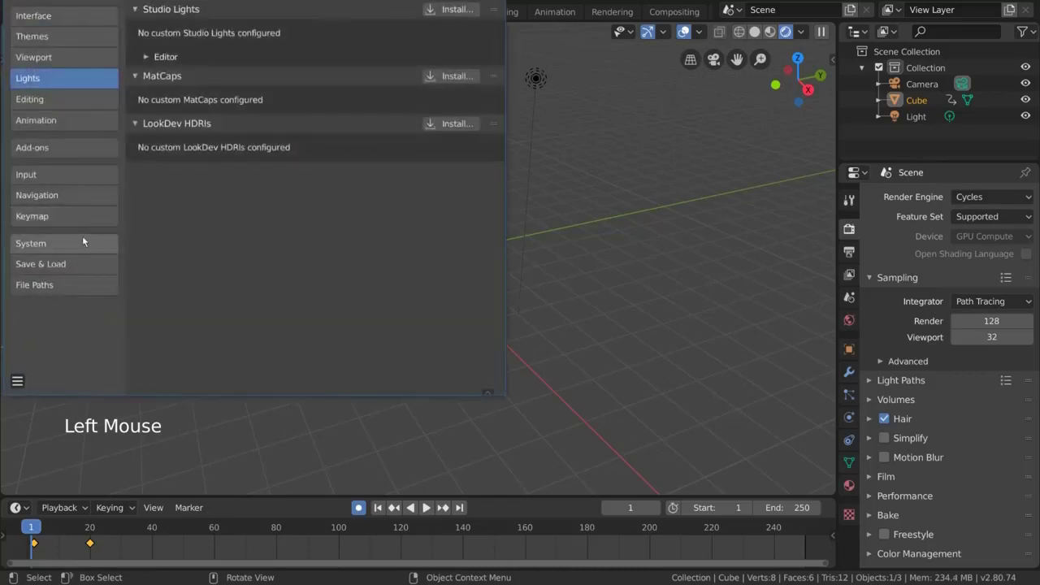
click(79, 244)
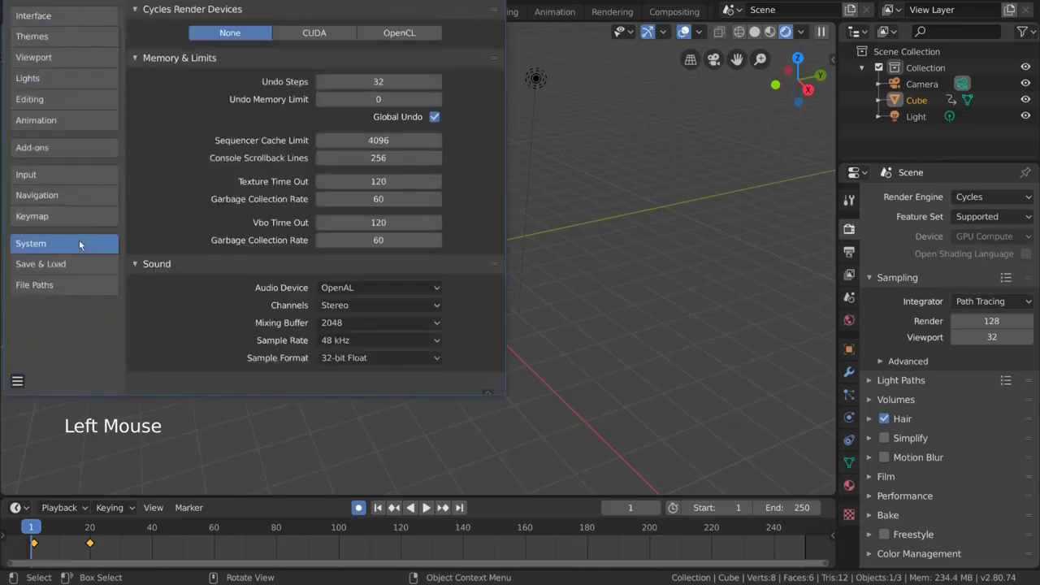
click(317, 35)
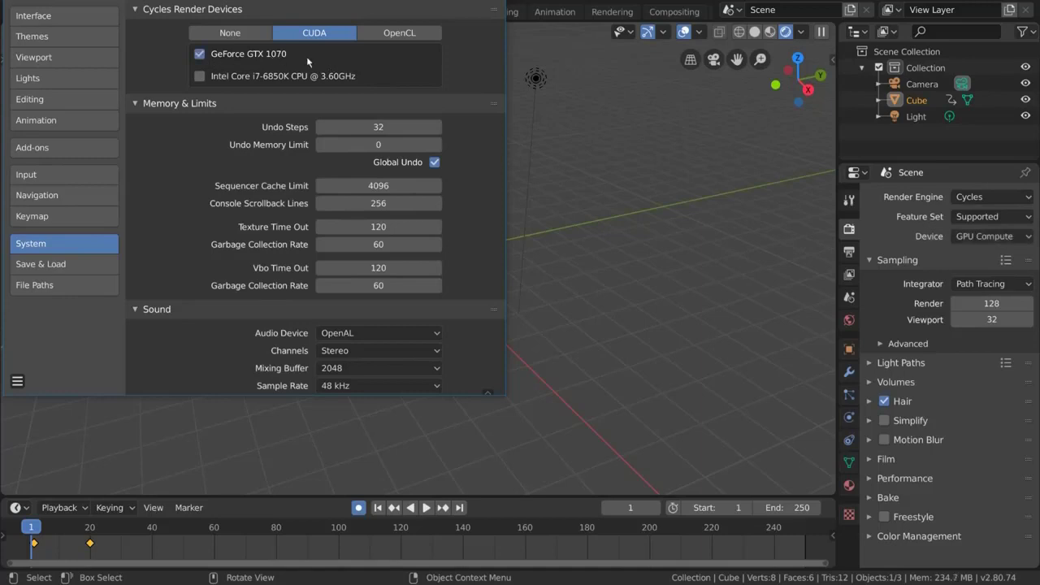
click(490, 1)
Step: Switch the Cycles render device to CPU and back to GPU Compute
click(998, 237)
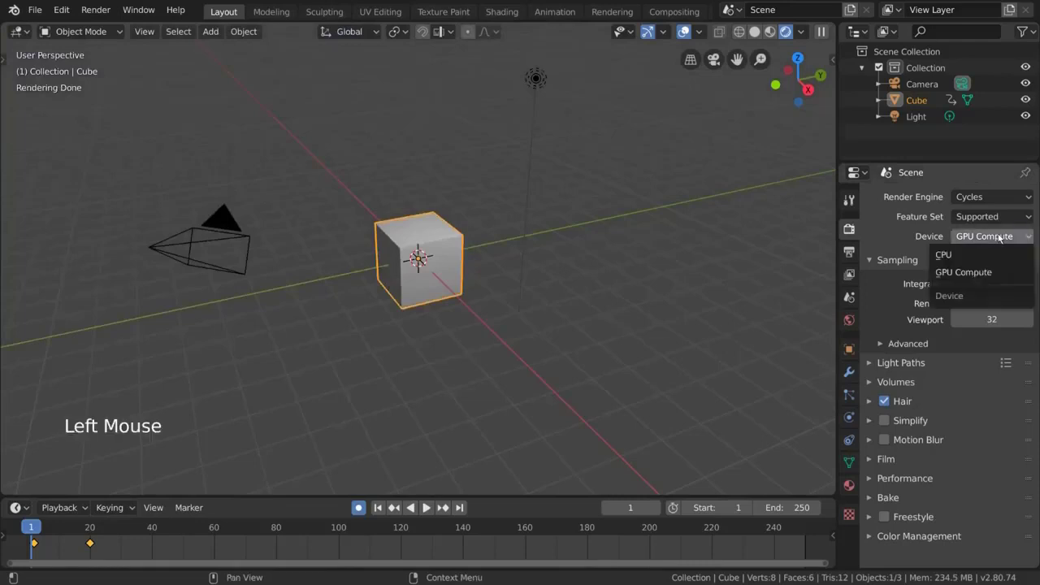
click(974, 259)
click(986, 236)
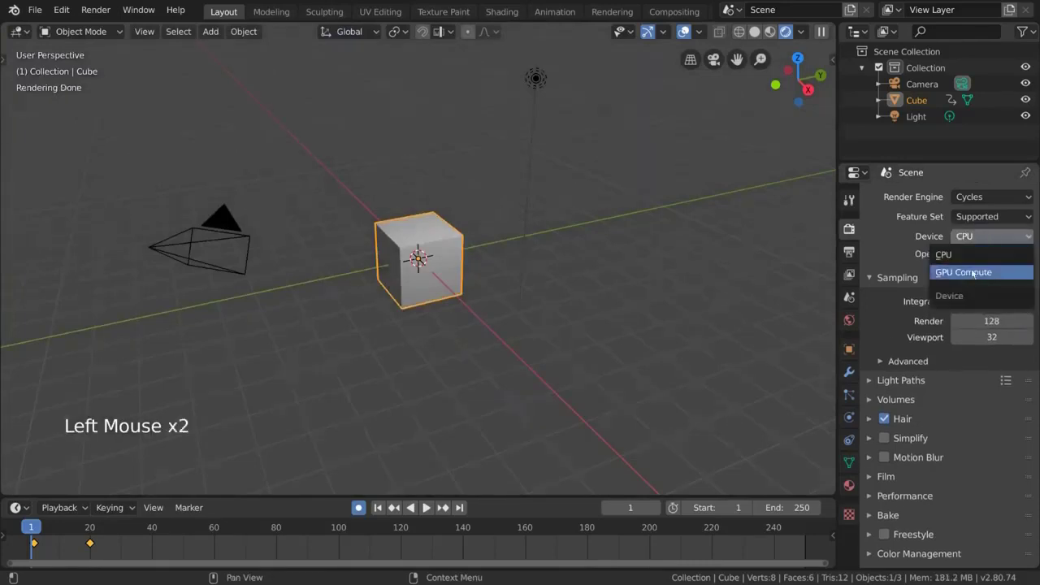
click(972, 270)
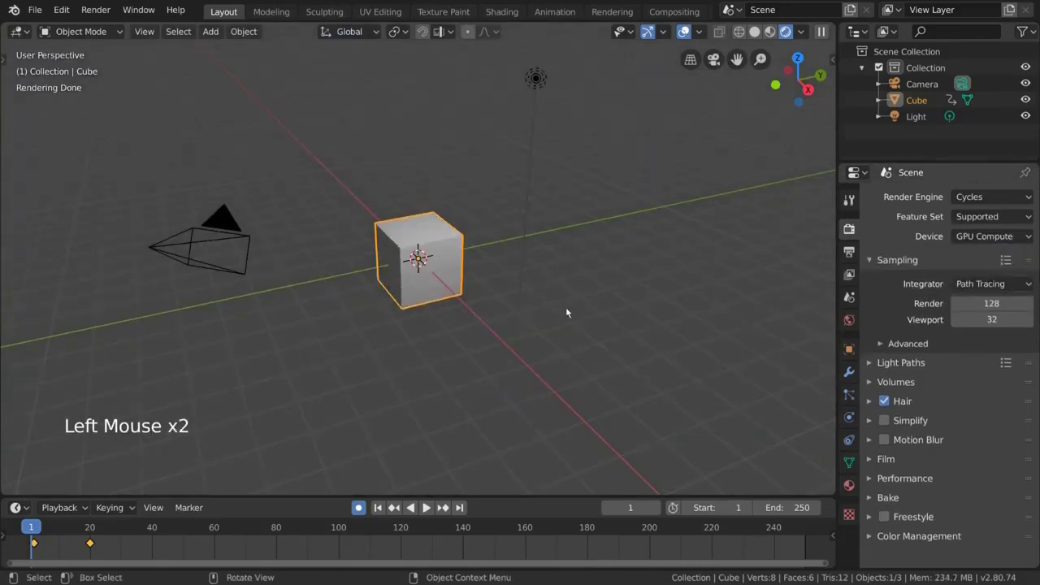
Step: Examine the advanced sampling options and the Light Paths bounce, clamping and caustics settings, collapsing both sections
click(902, 345)
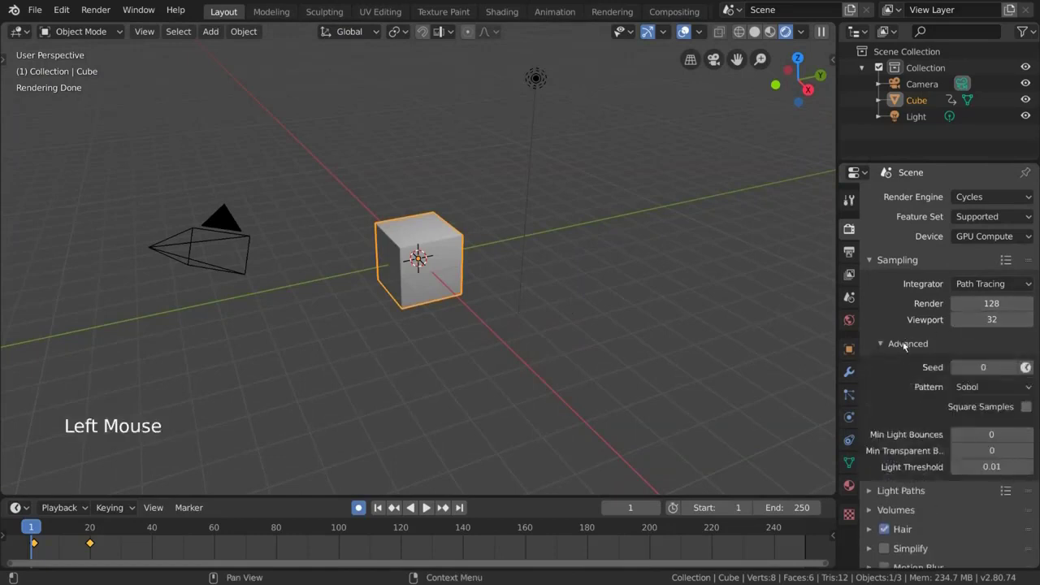
click(910, 345)
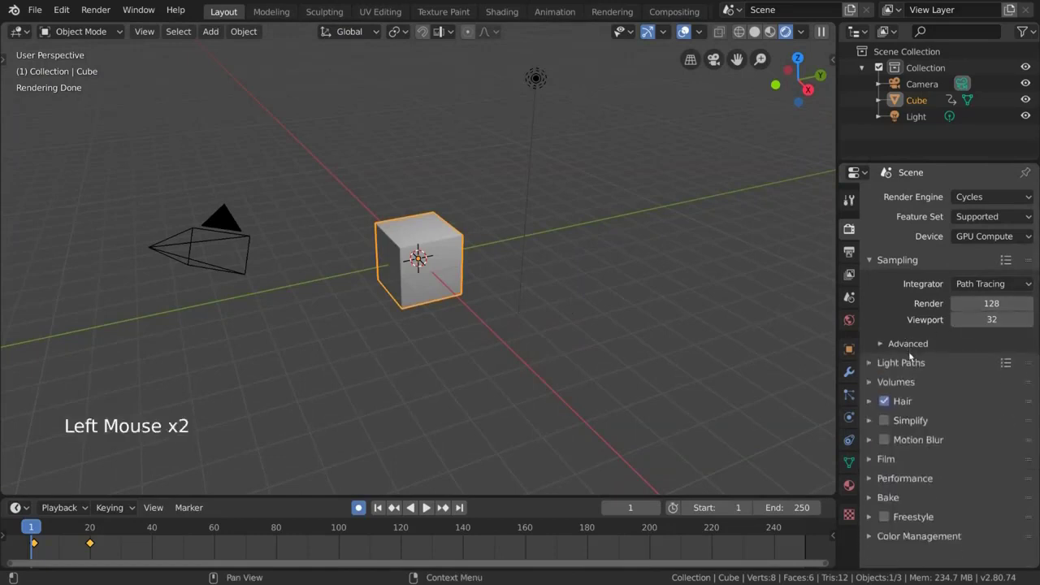
click(910, 364)
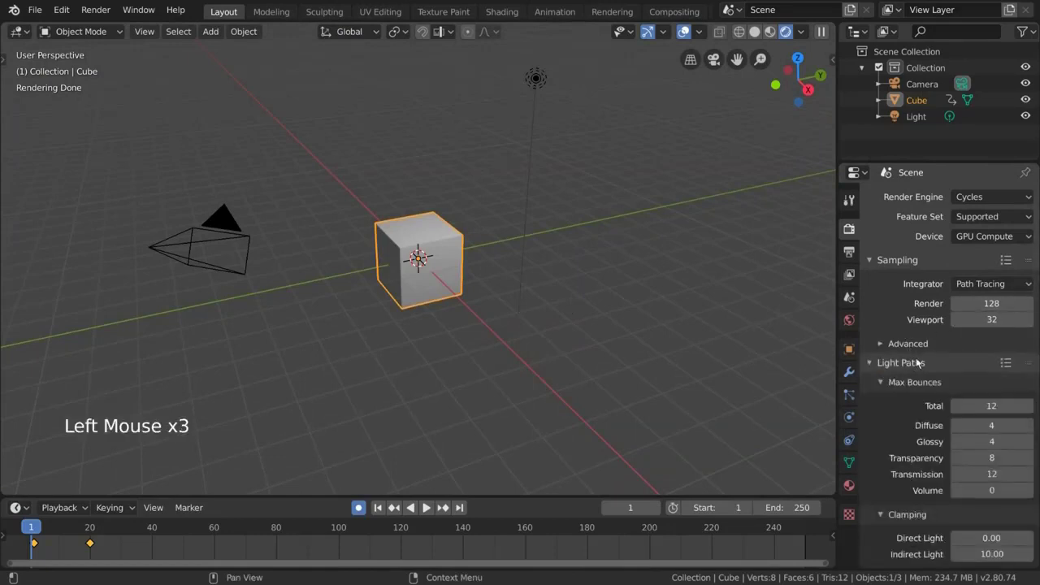
scroll(936, 306, down, 7)
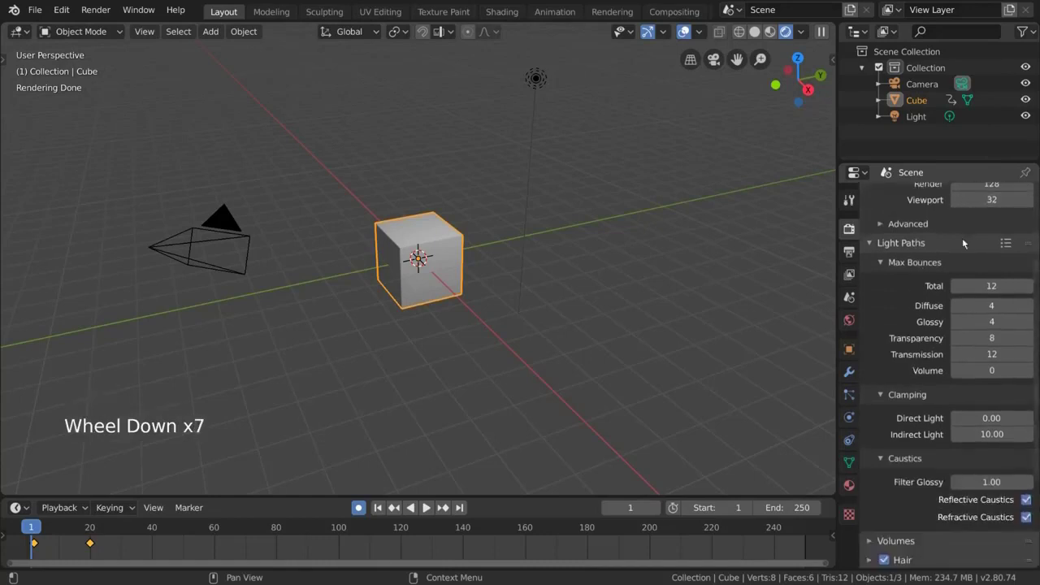
scroll(920, 324, down, 1)
click(879, 231)
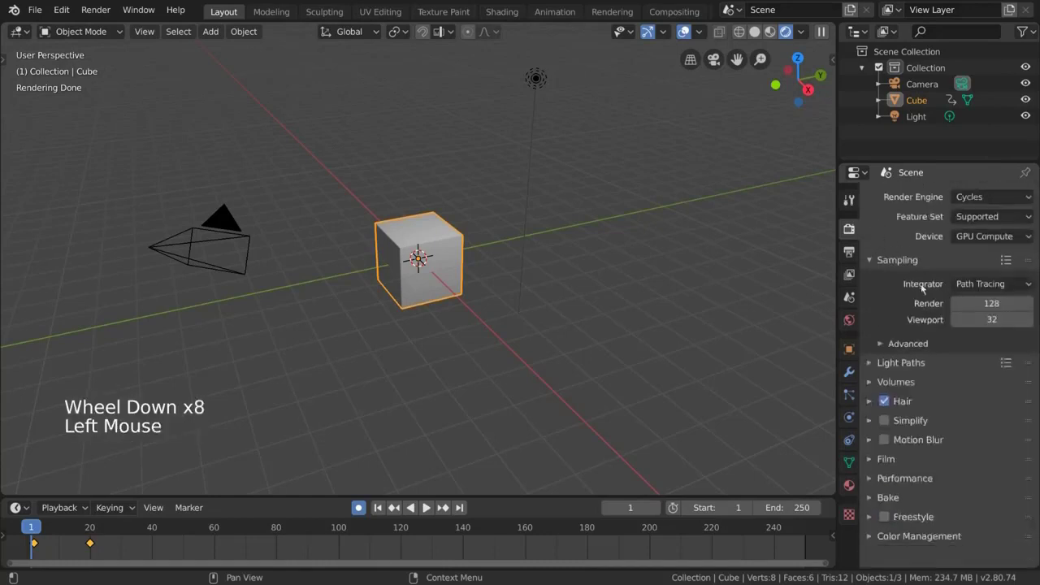
Step: Examine the Volumes and Hair render settings and collapse both sections
click(897, 382)
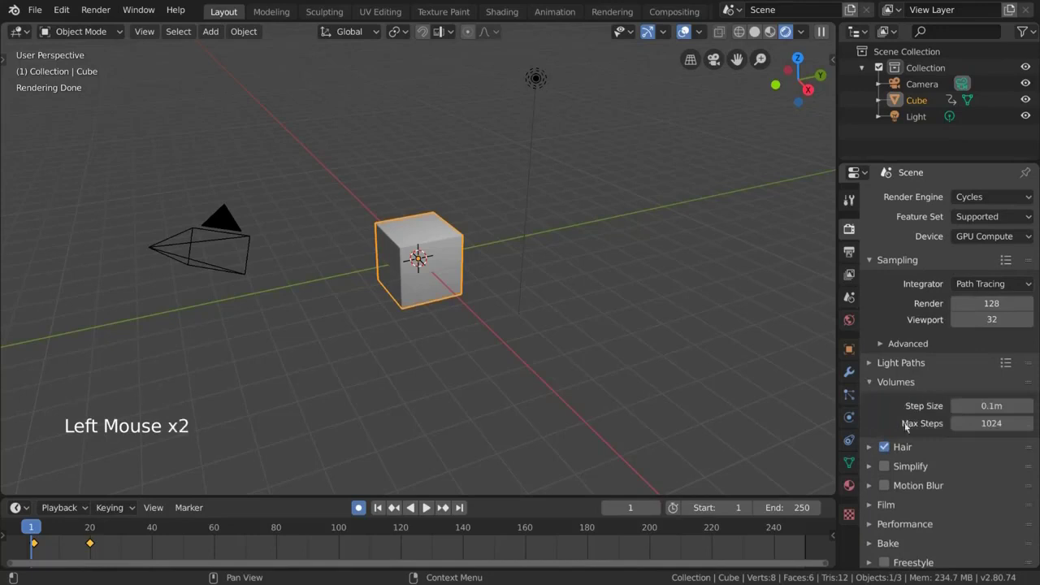
click(908, 445)
scroll(903, 416, down, 5)
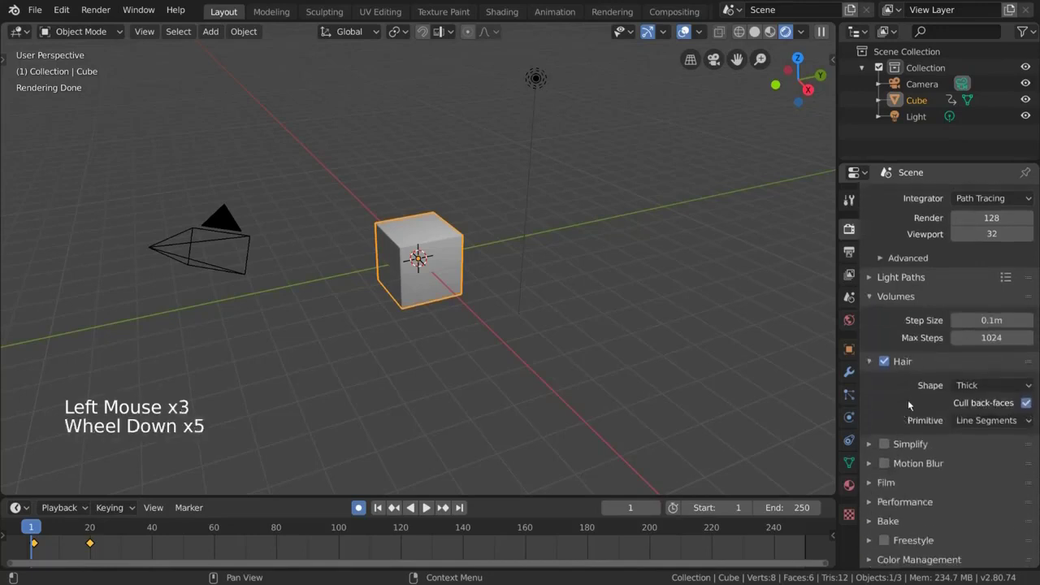
click(897, 298)
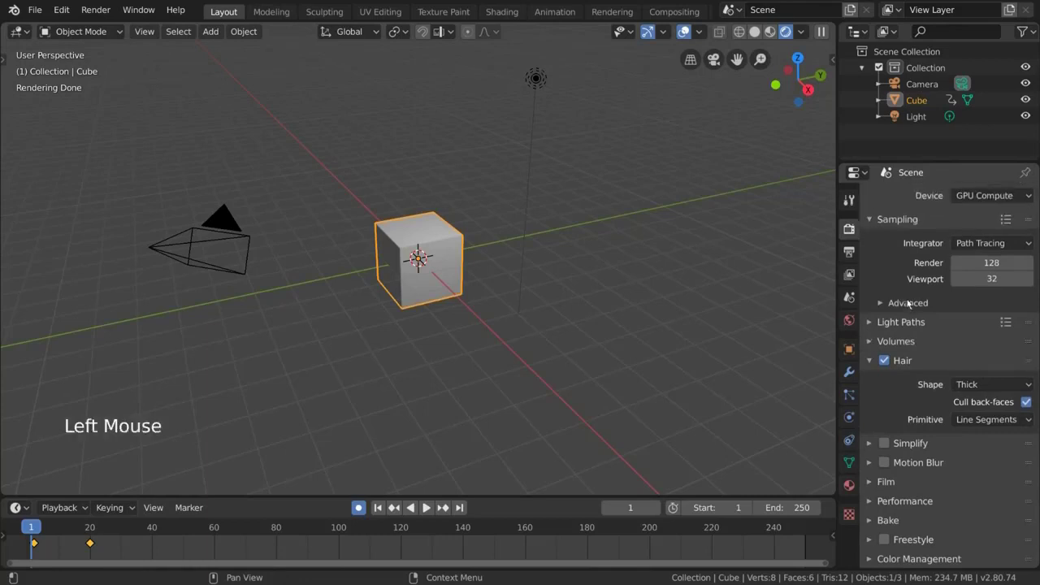
click(910, 364)
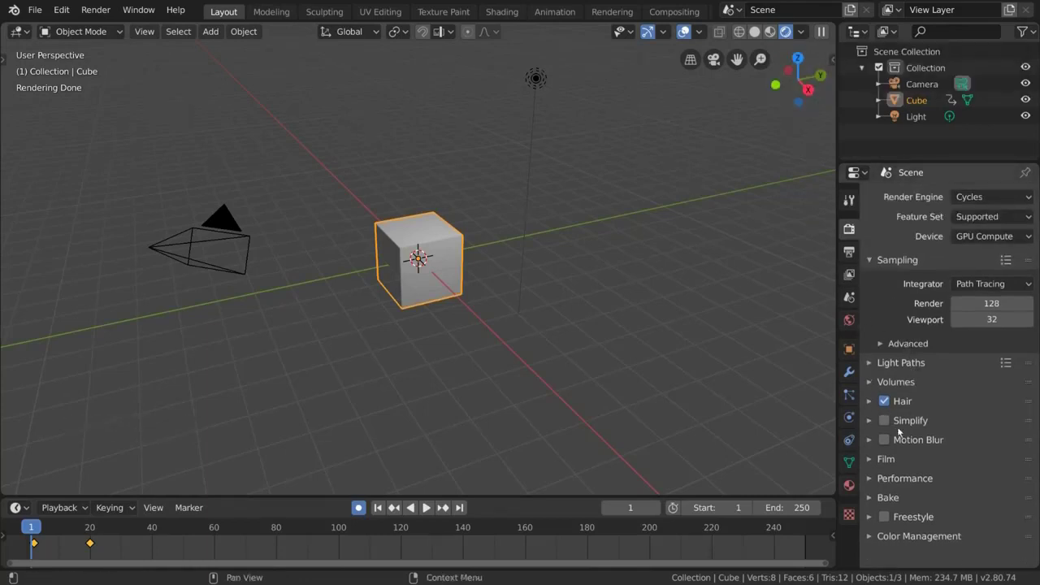
Step: Enable Motion Blur, play the animation to frame 16 and render that frame
click(925, 440)
scroll(919, 418, down, 5)
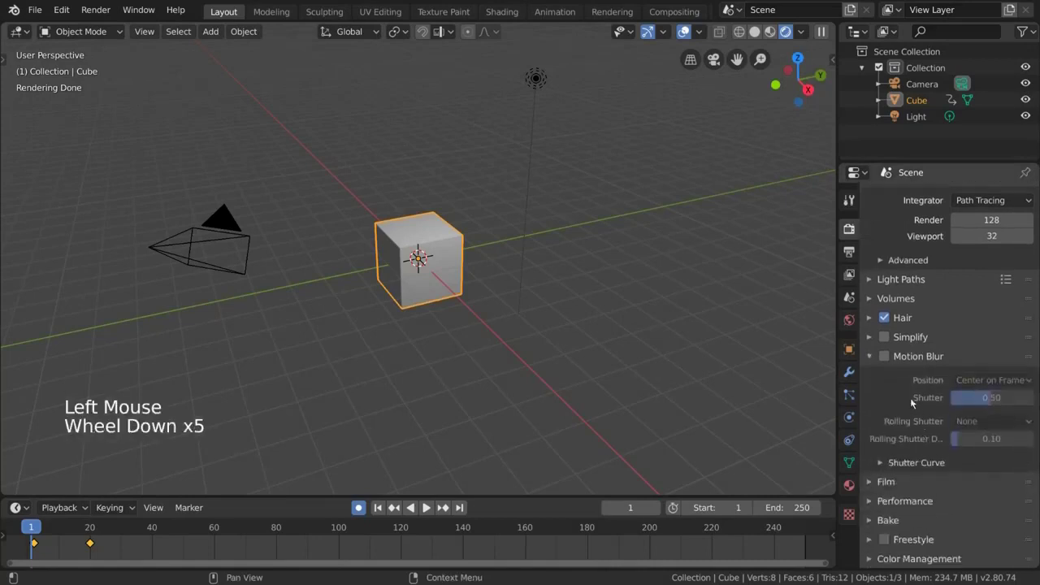
click(886, 357)
key(space)
key(space)
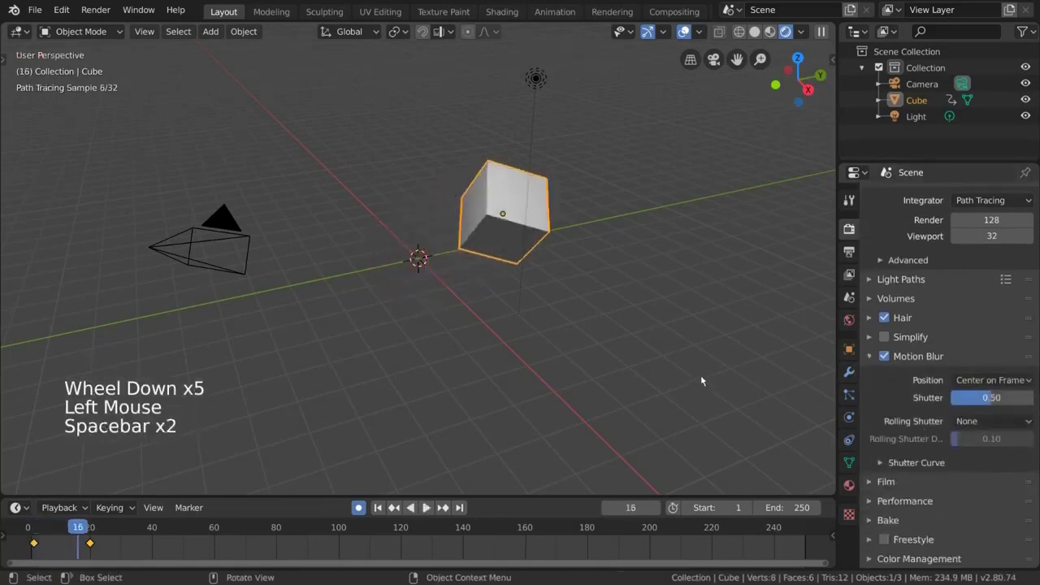
key(F12)
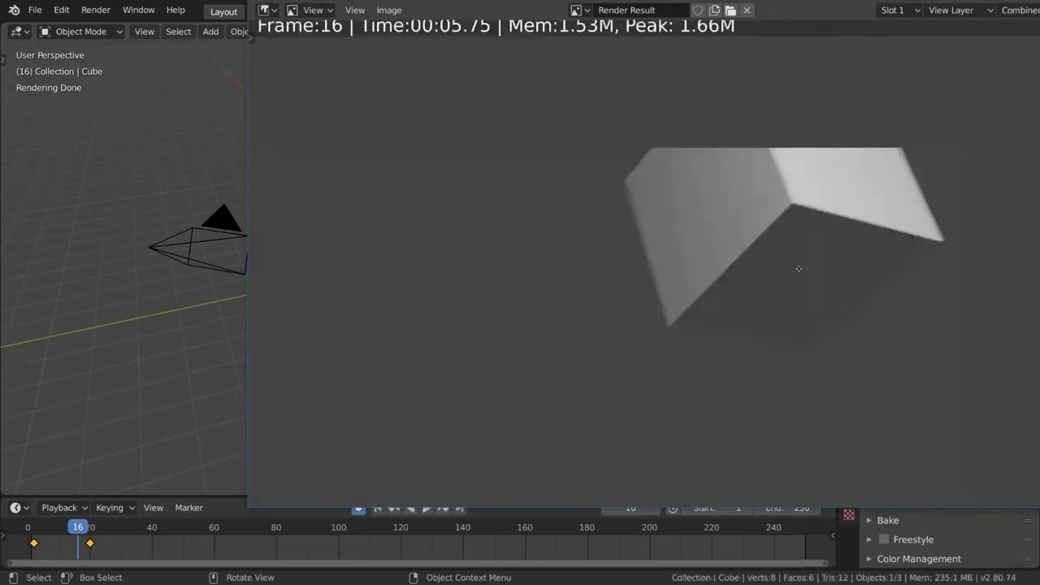
Step: Expand the Performance settings and examine the threads, tiles and acceleration structure options
scroll(799, 269, up, 5)
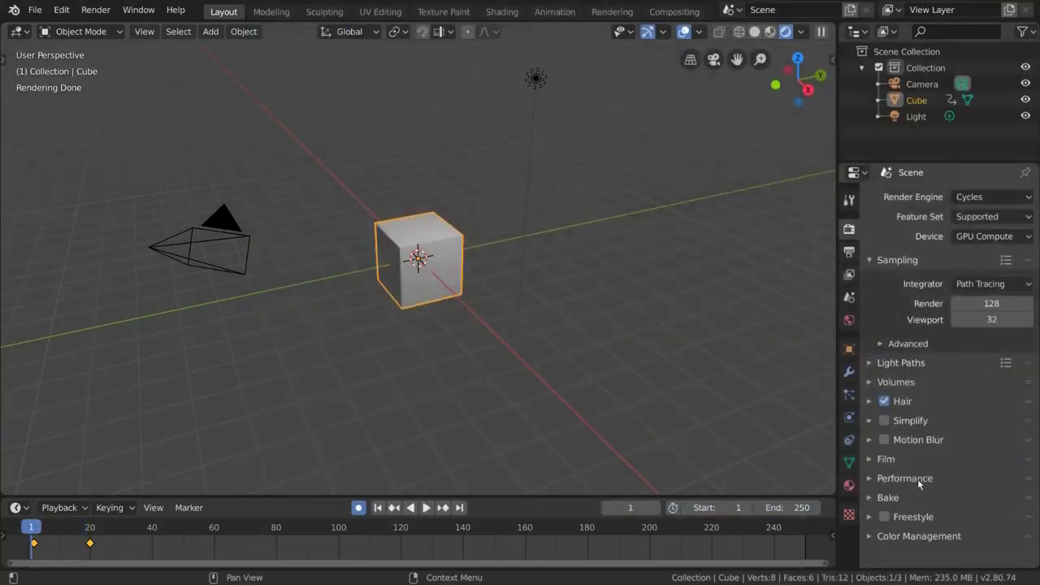
click(918, 479)
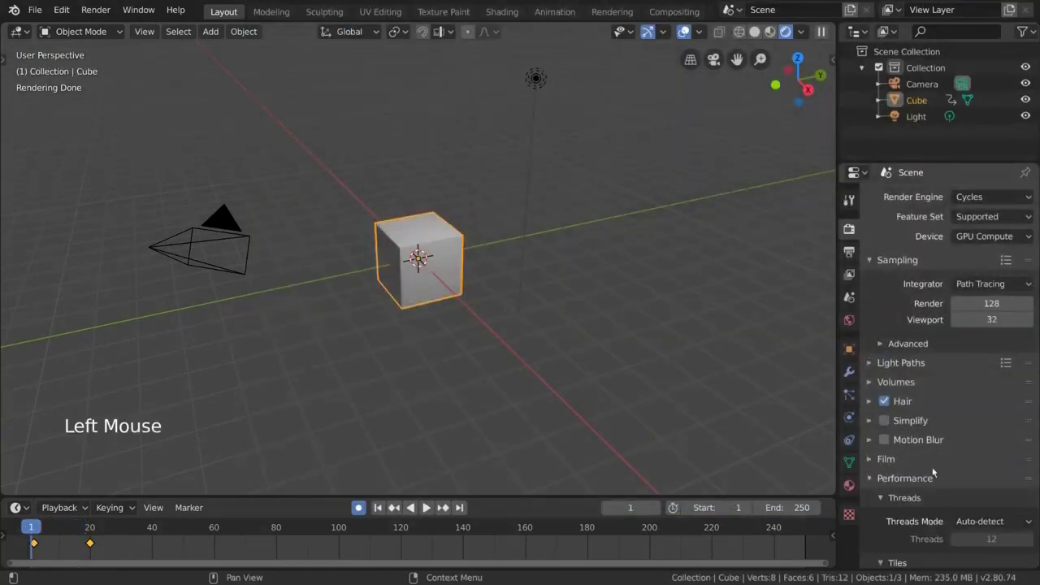
scroll(933, 472, down, 13)
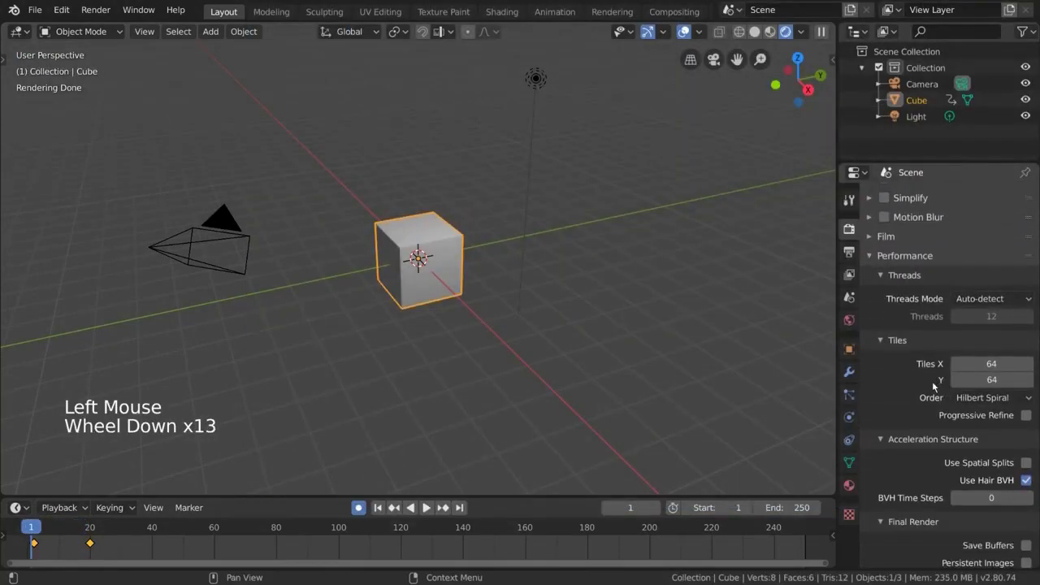
scroll(918, 474, up, 13)
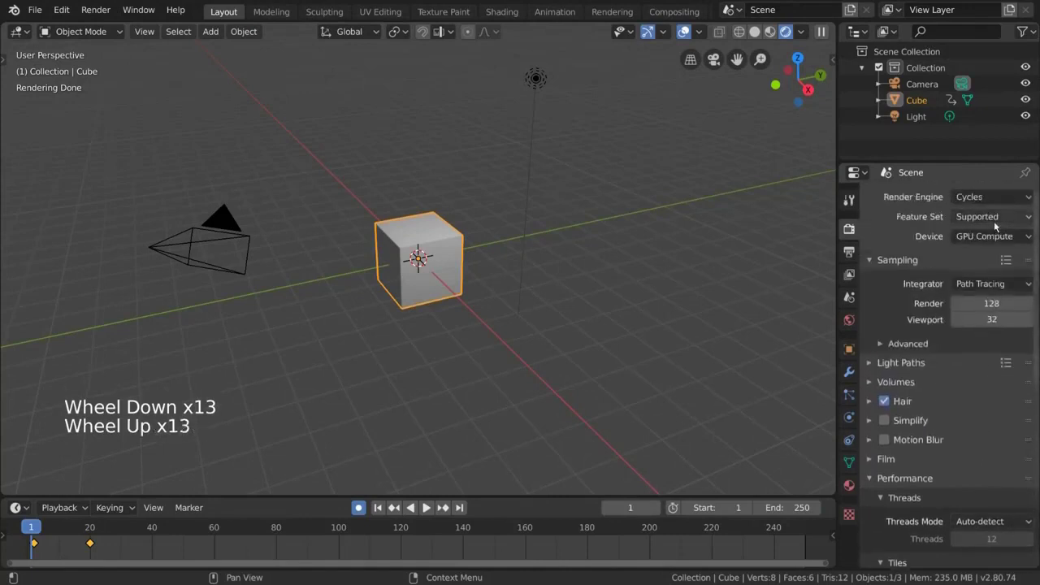
Step: Set the Cycles render device to CPU, review the tile settings and render frame 1
click(998, 236)
click(993, 256)
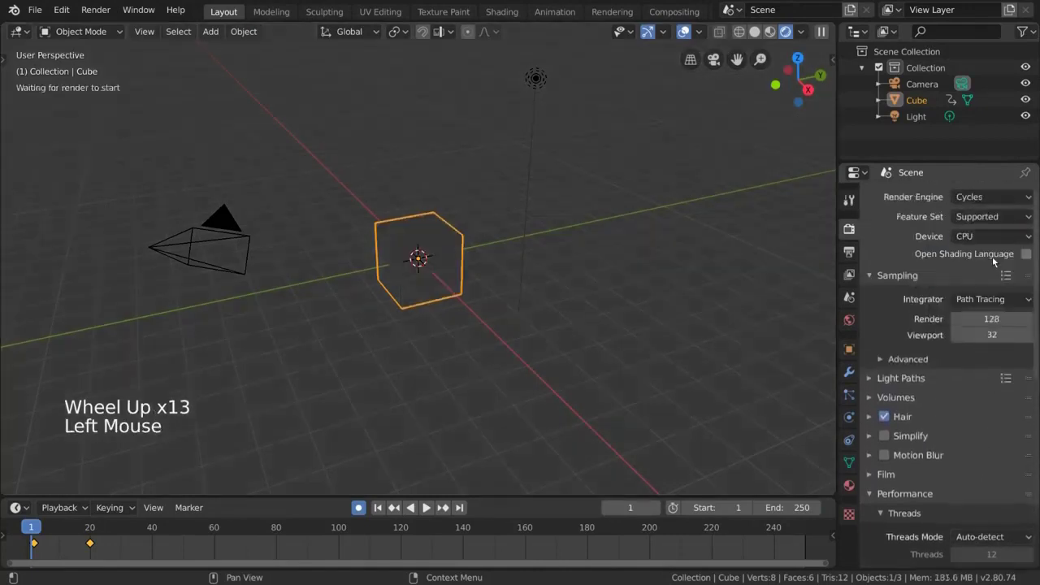
scroll(969, 317, down, 8)
scroll(963, 327, down, 9)
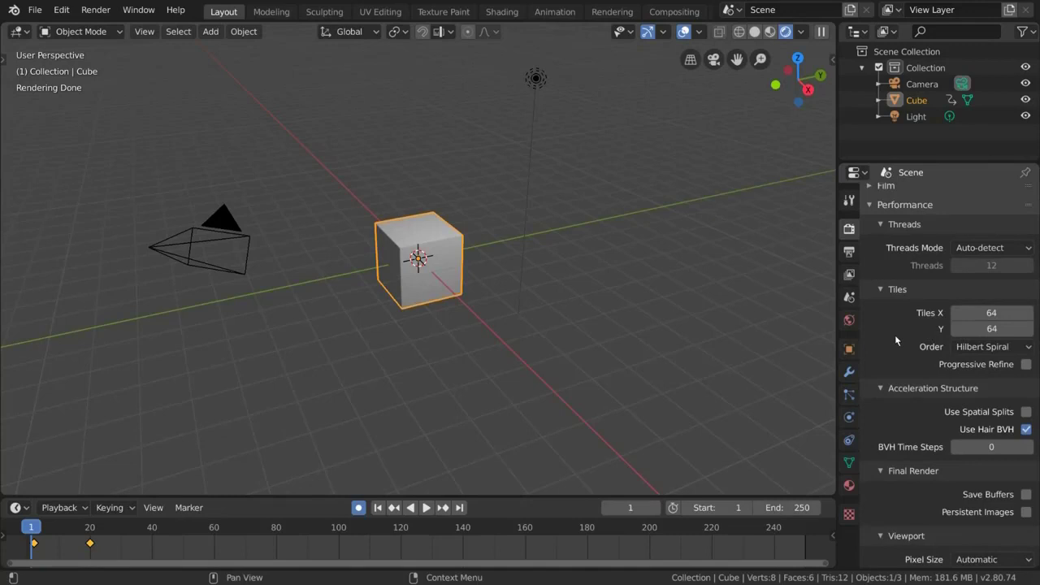
key(F12)
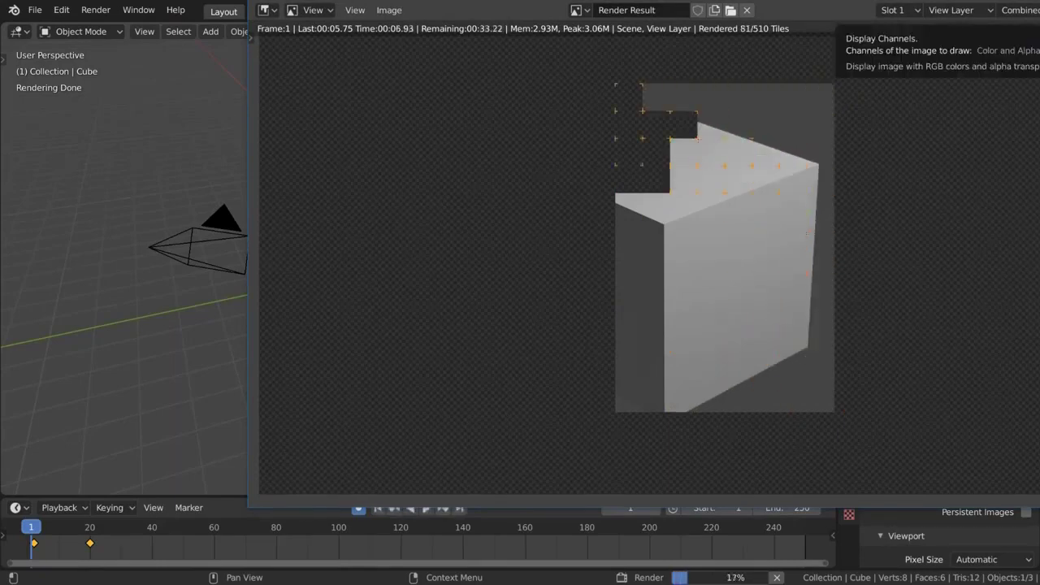
Step: Cancel the running CPU render and render frame 1 again to examine its 64 px tiles, closing the render after a short look
key(Escape)
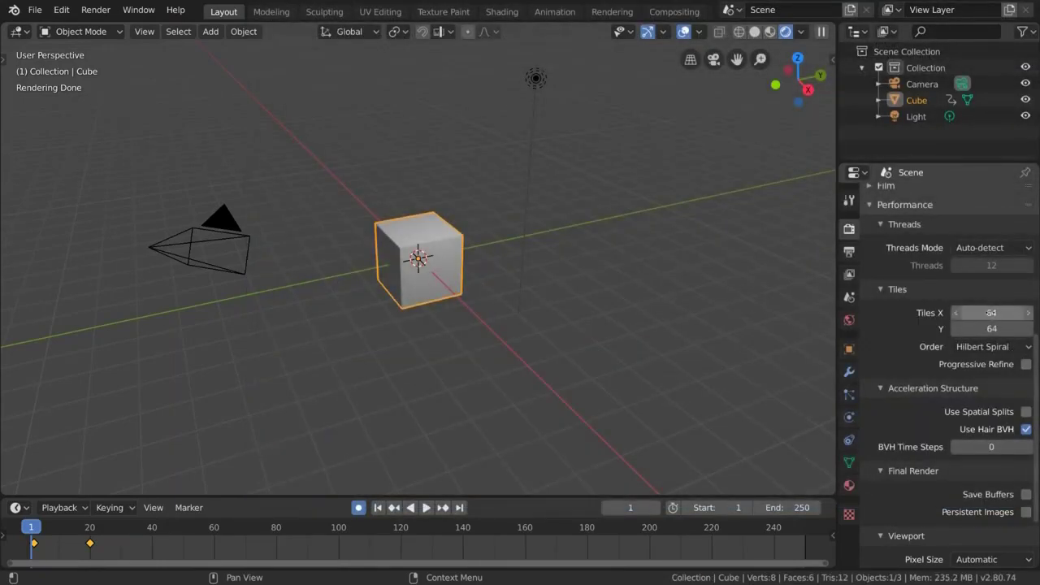
key(F12)
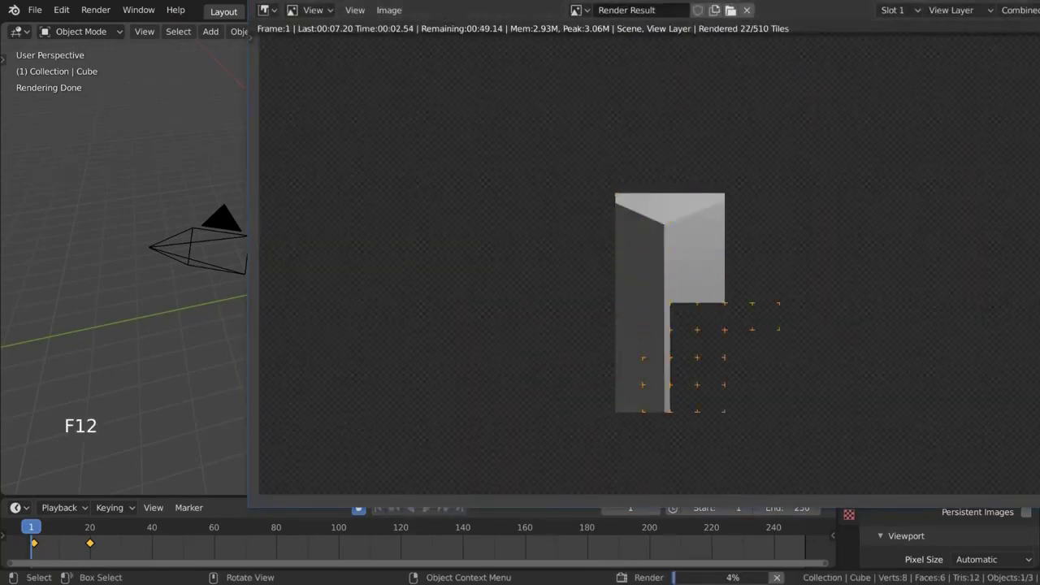
key(Escape)
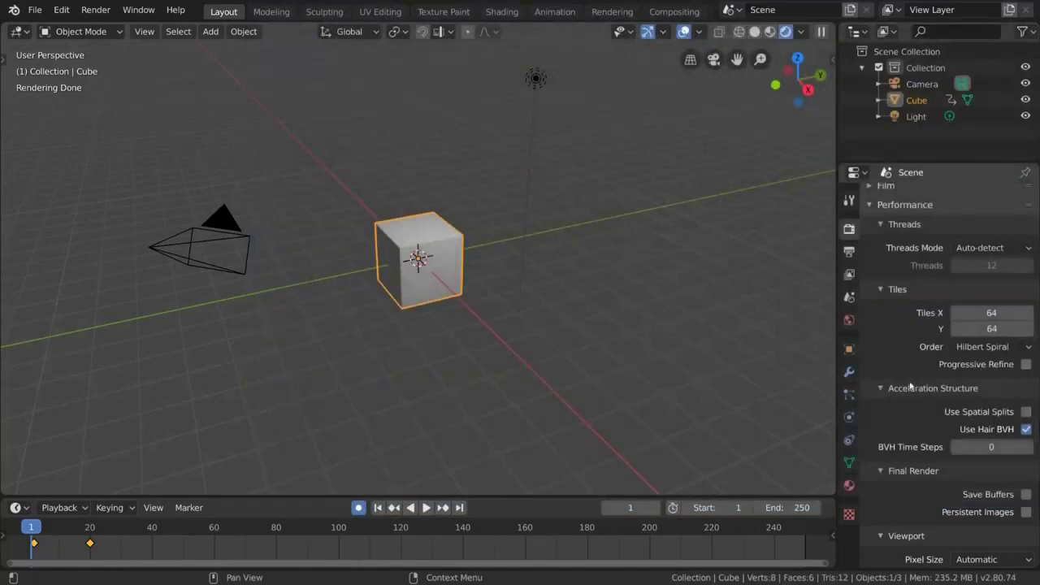
Step: Set the Cycles render device to GPU Compute
scroll(998, 328, up, 20)
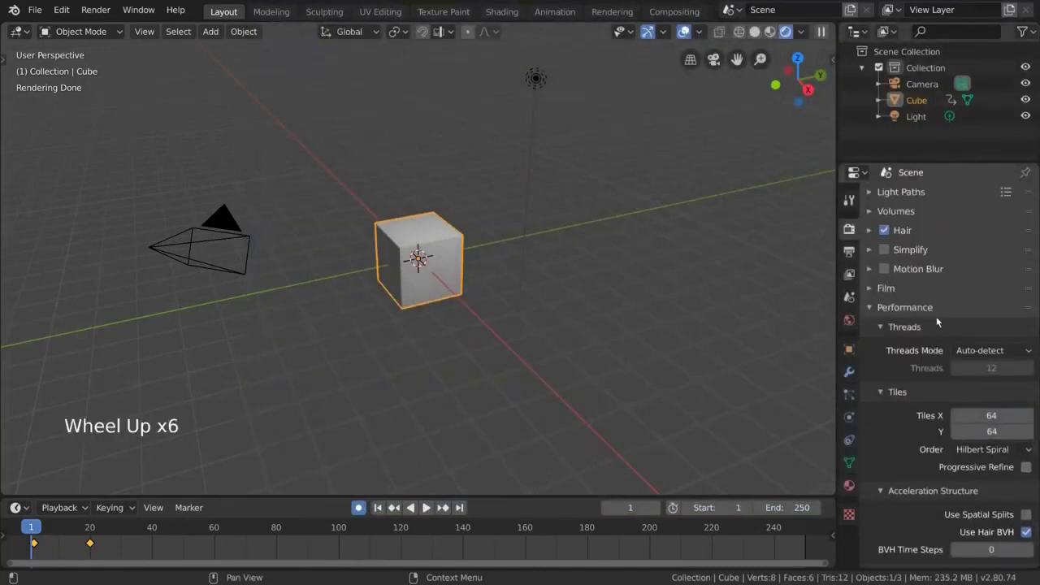
click(1004, 236)
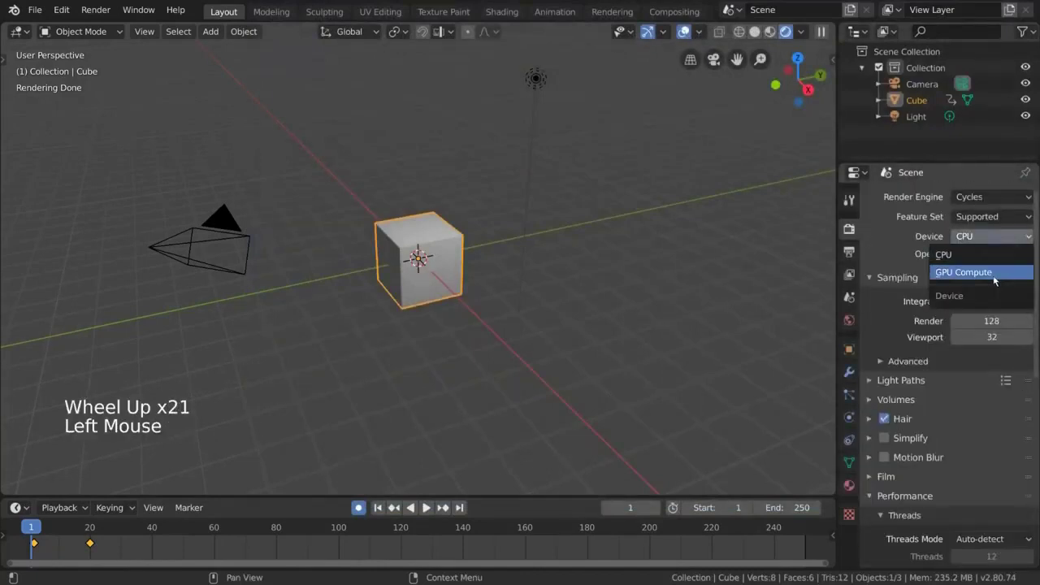
click(1002, 273)
Step: Set the render tile size to 256 in X and Y and render frame 1
scroll(967, 293, down, 17)
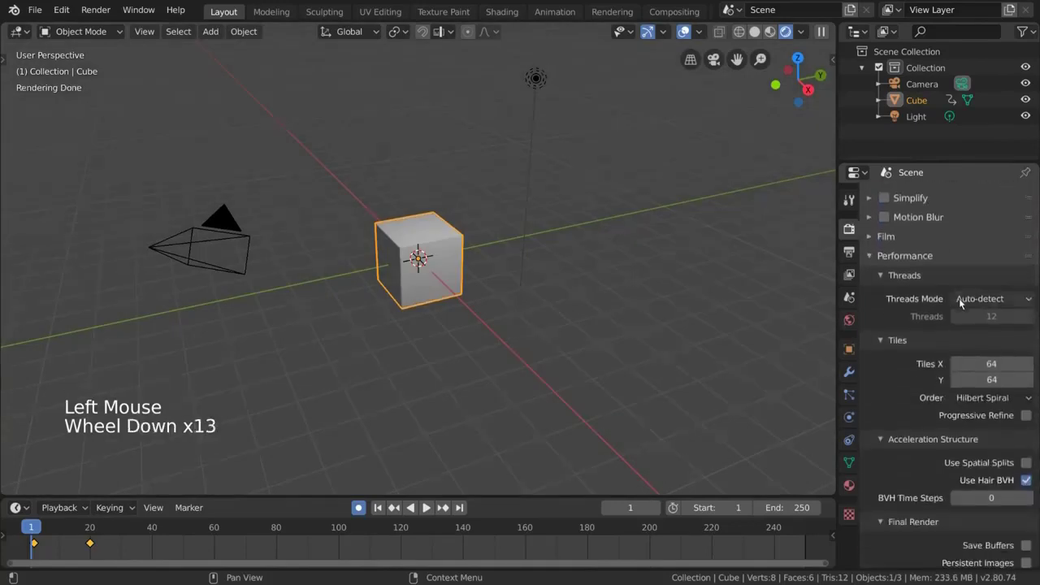
click(992, 296)
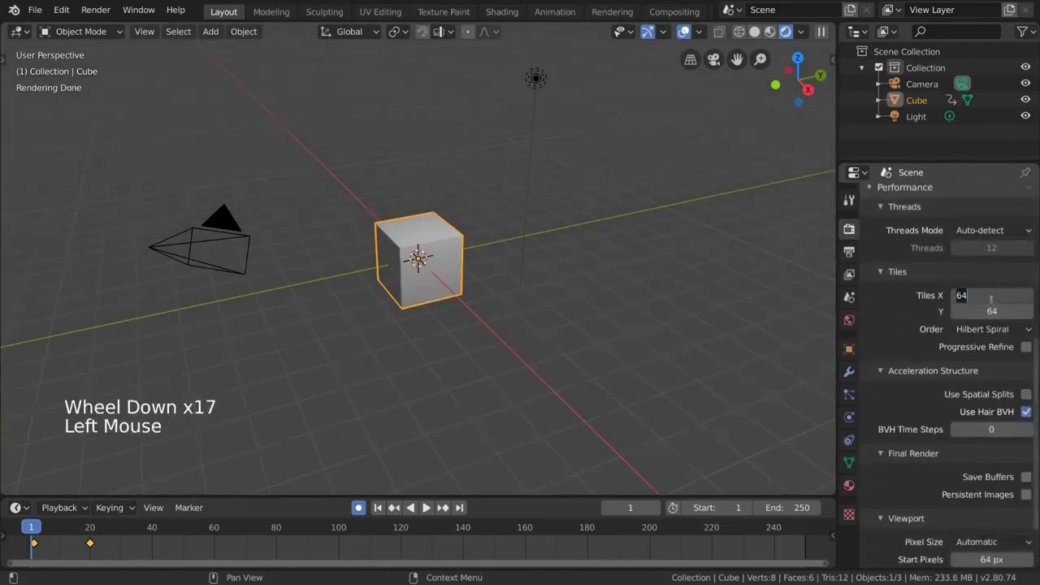
text(256)
click(995, 310)
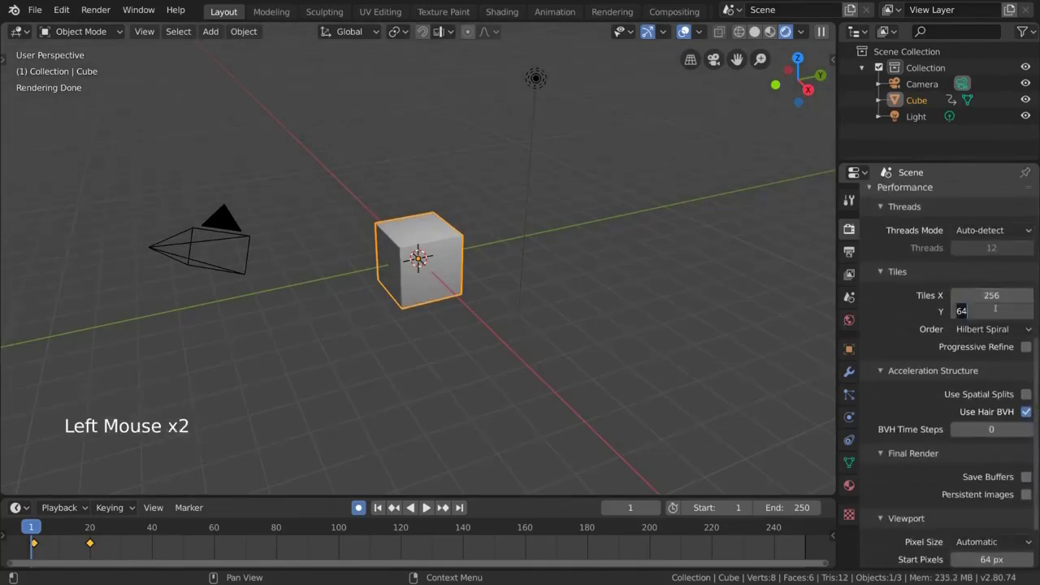
text(256)
key(Return)
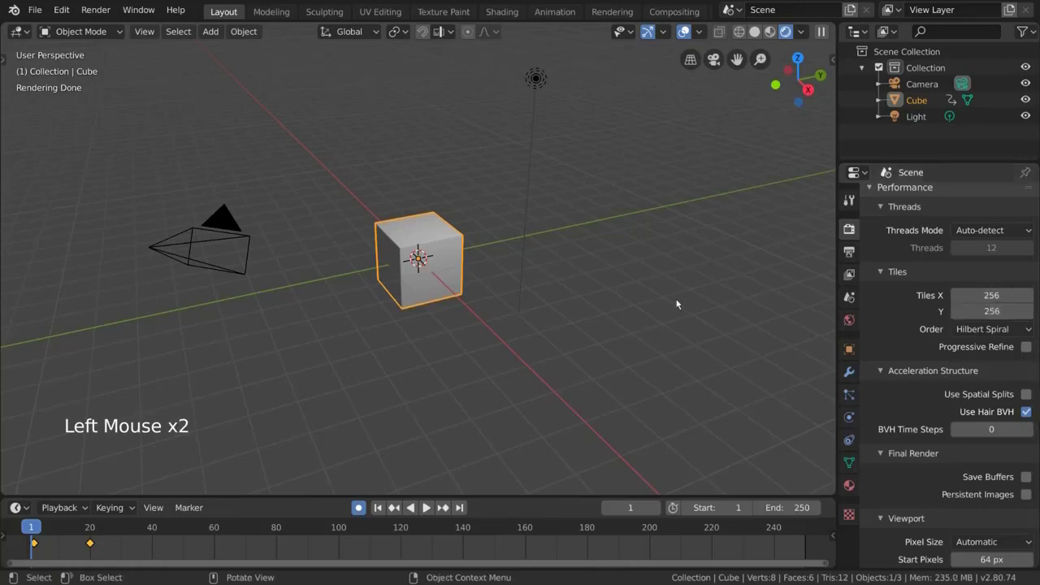
key(F12)
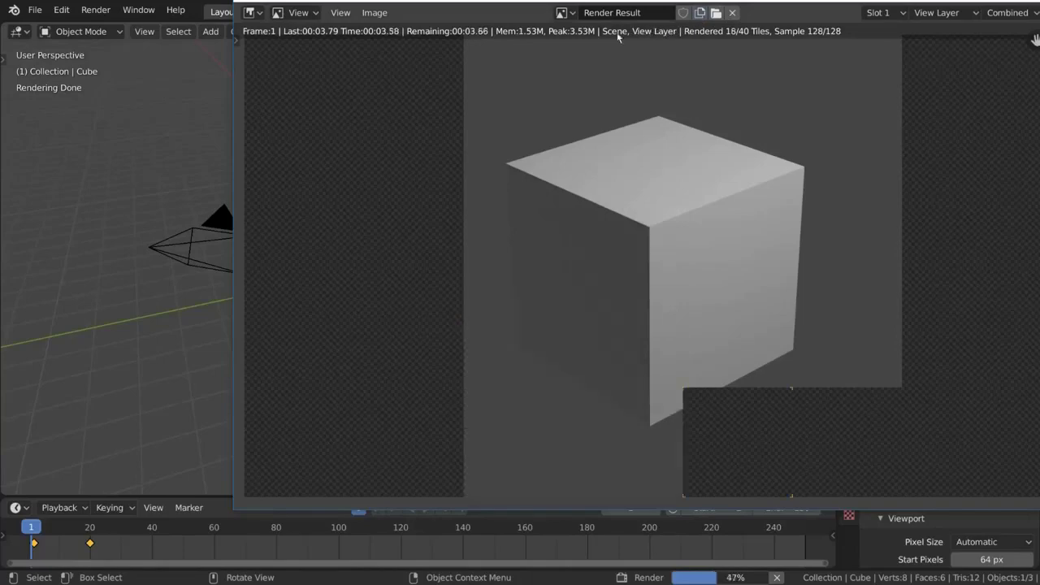
drag(677, 2, 511, 27)
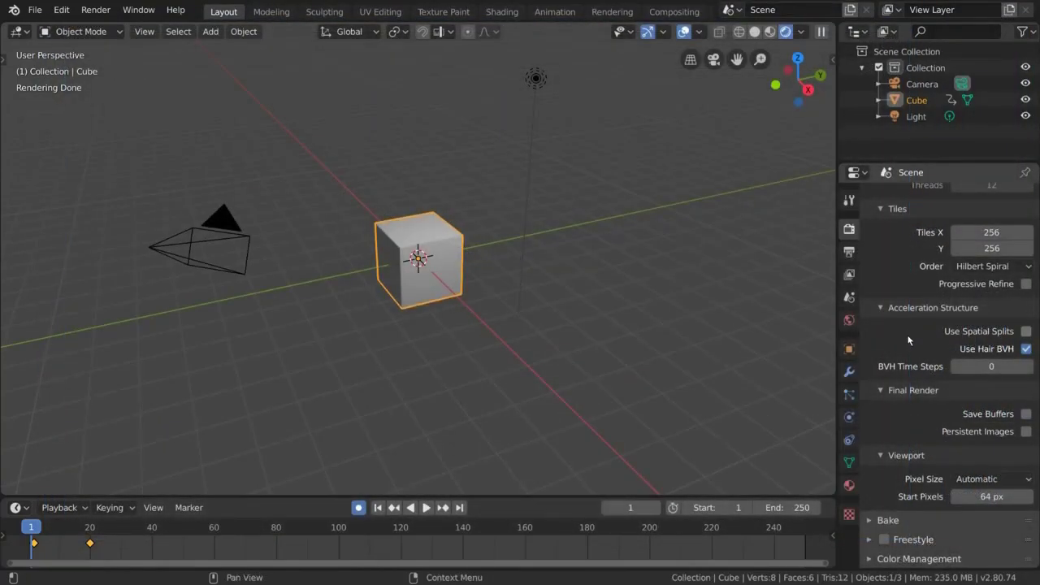
Step: Examine the Final Render and Viewport performance options and collapse the Performance section
scroll(909, 337, up, 6)
scroll(910, 337, down, 7)
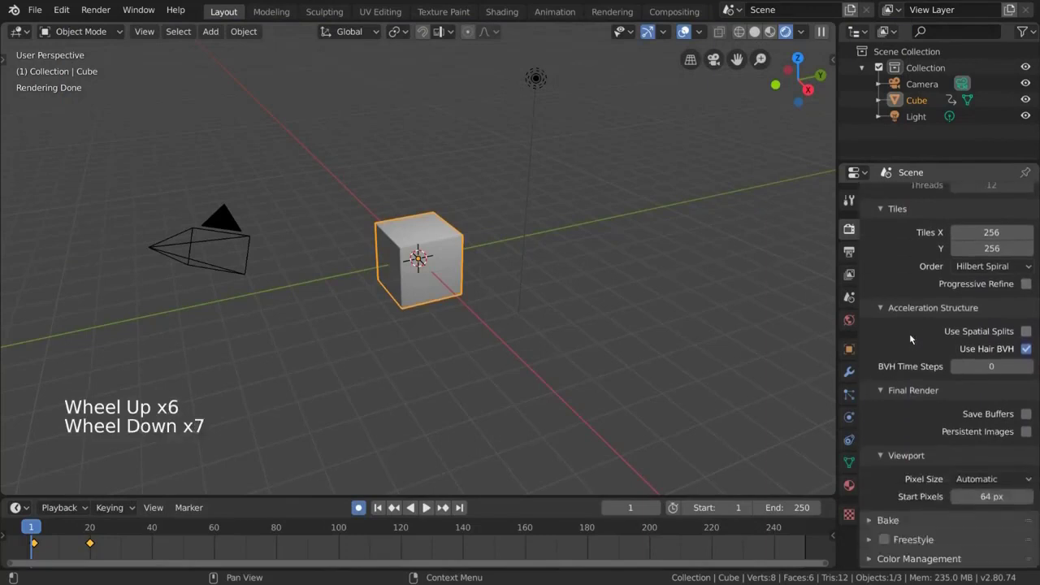
scroll(910, 334, up, 6)
click(918, 232)
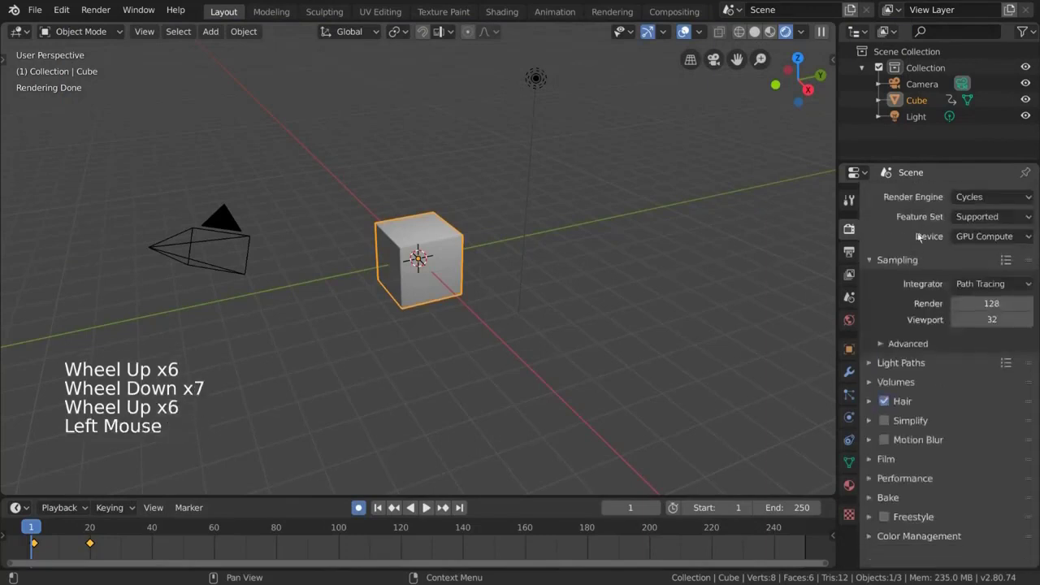
Step: Expand the Bake settings, examine the bake type, influence and output options, and collapse the section
click(913, 496)
scroll(934, 439, down, 10)
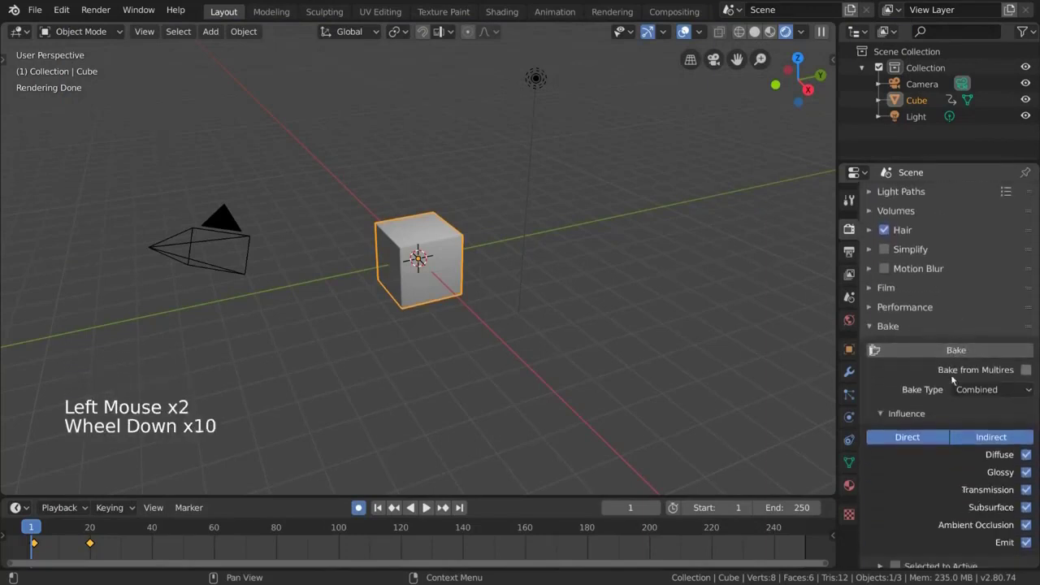
scroll(952, 379, down, 8)
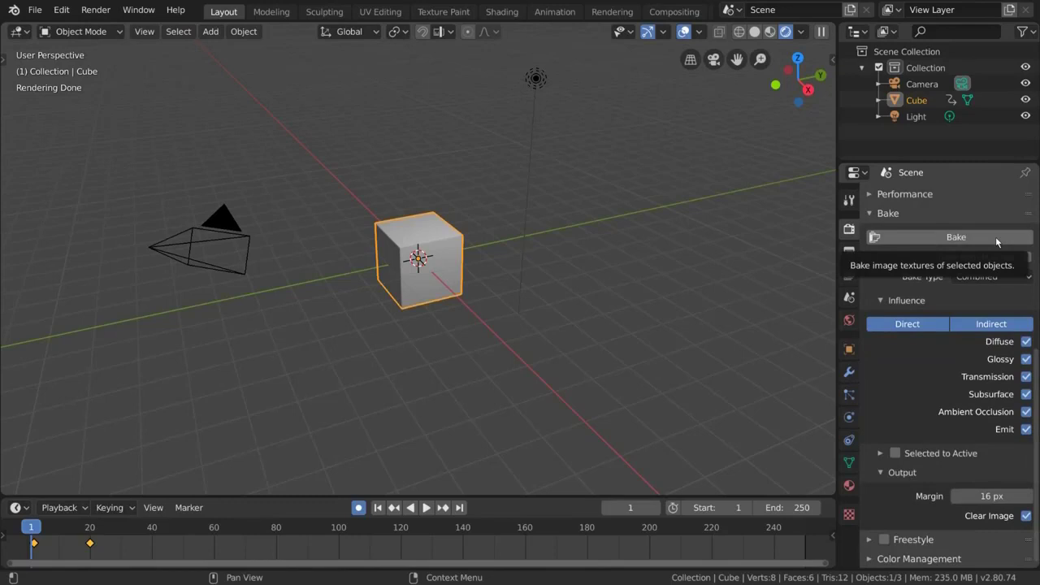
click(996, 237)
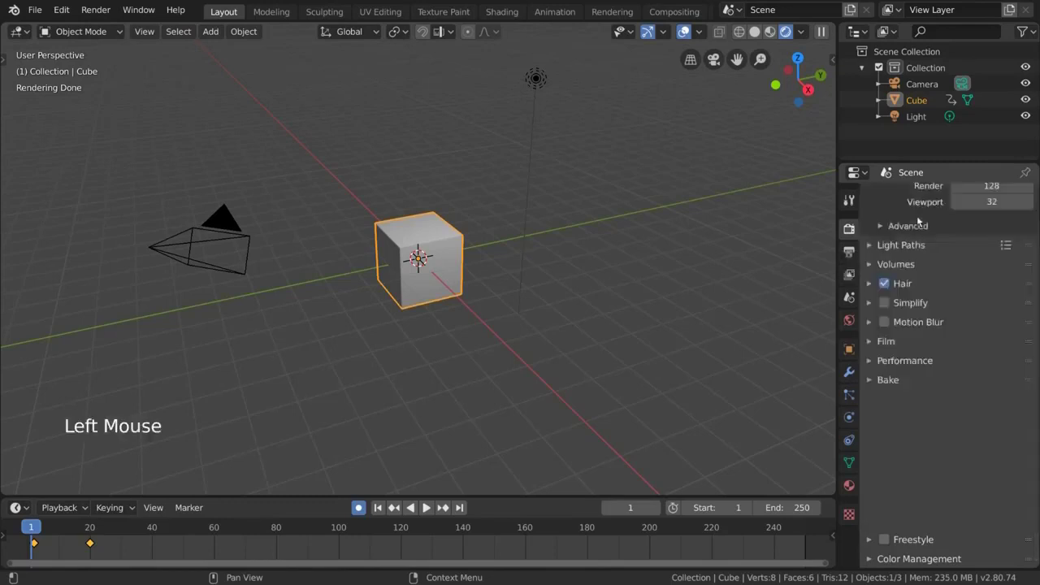
Step: Switch the render engine to Workbench and display the viewport in Solid shading to check its shading options
drag(986, 198, 979, 233)
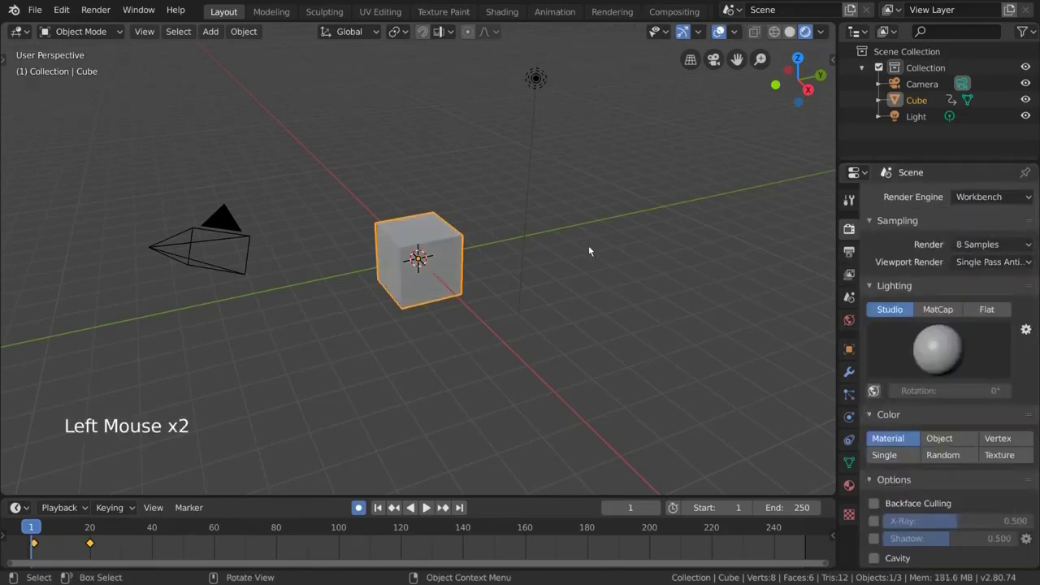
click(795, 33)
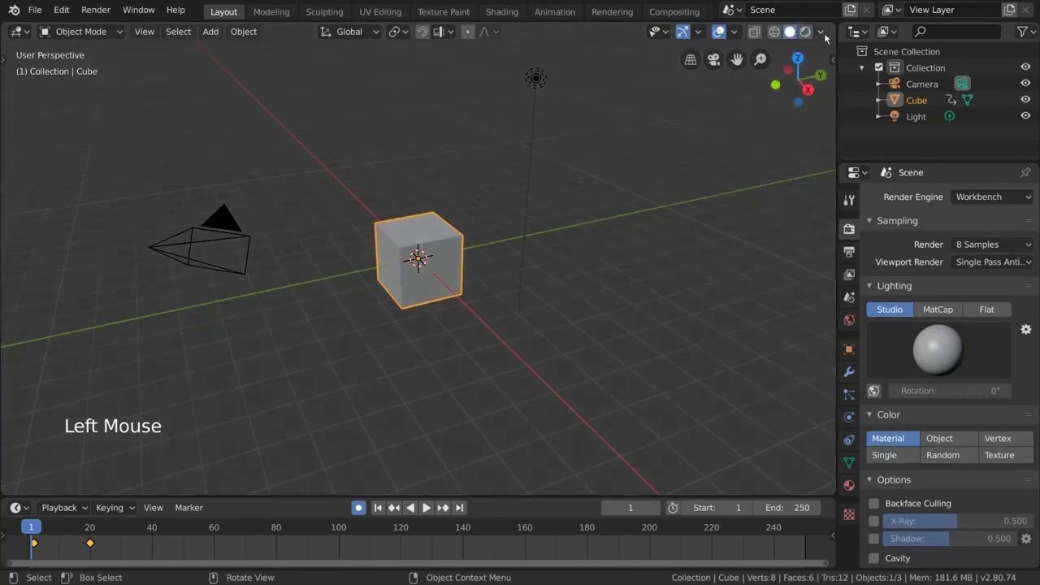
click(822, 33)
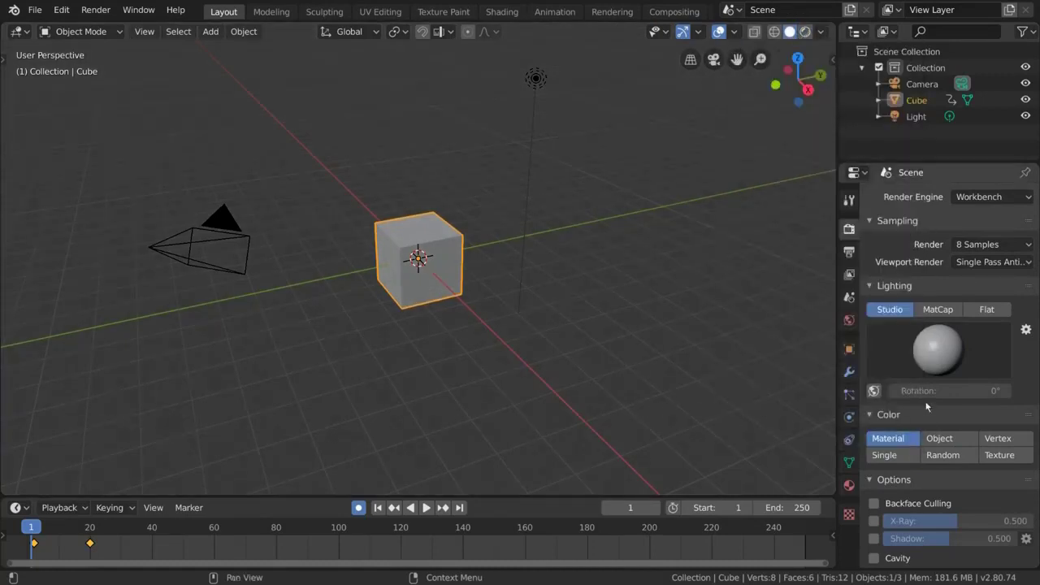
Step: Review the render anti-aliasing choices, keeping 8 Samples, and look over the Workbench lighting, color and other options
click(1017, 245)
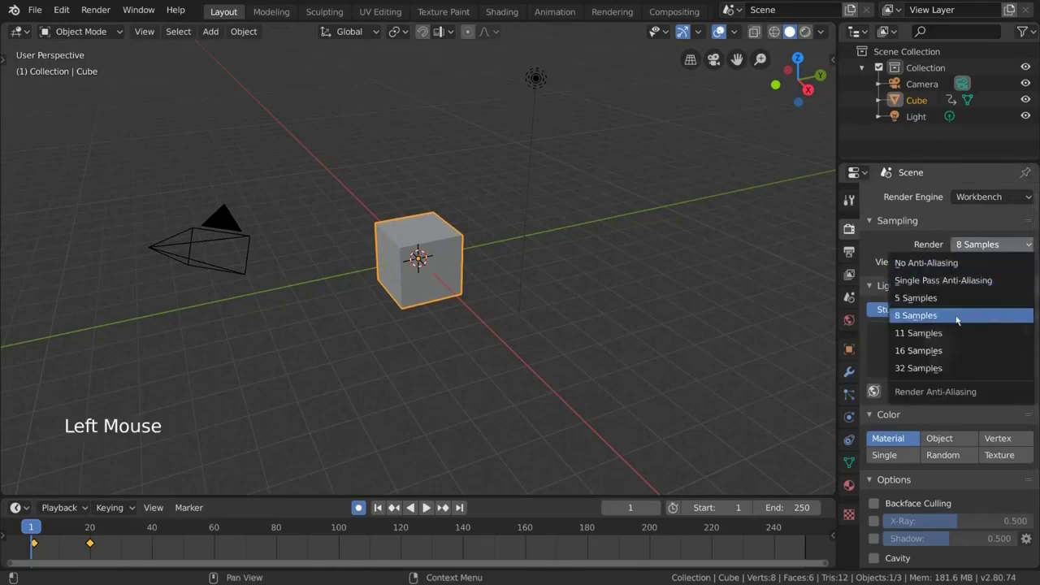
click(962, 317)
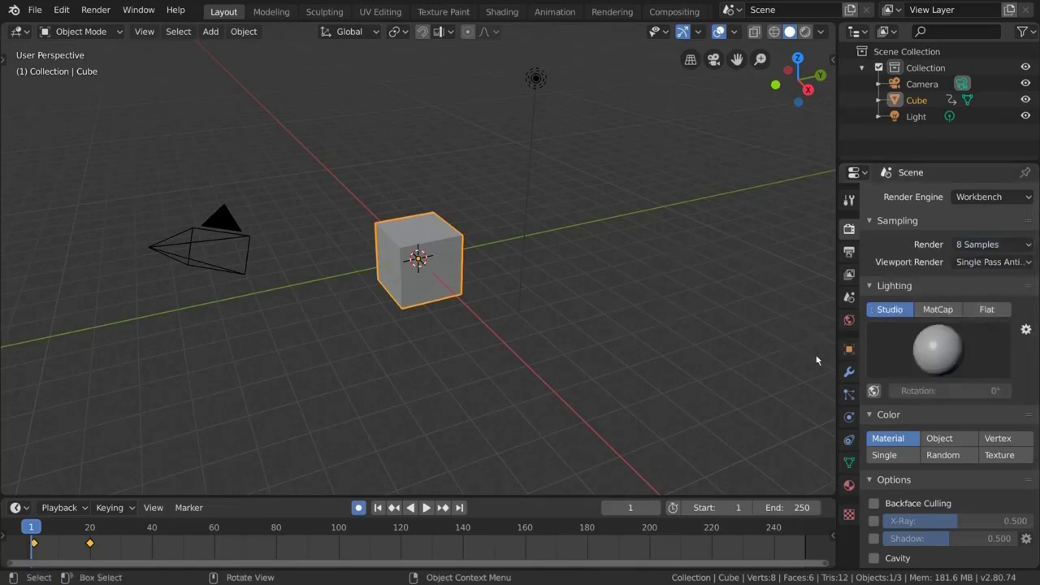
scroll(959, 344, down, 7)
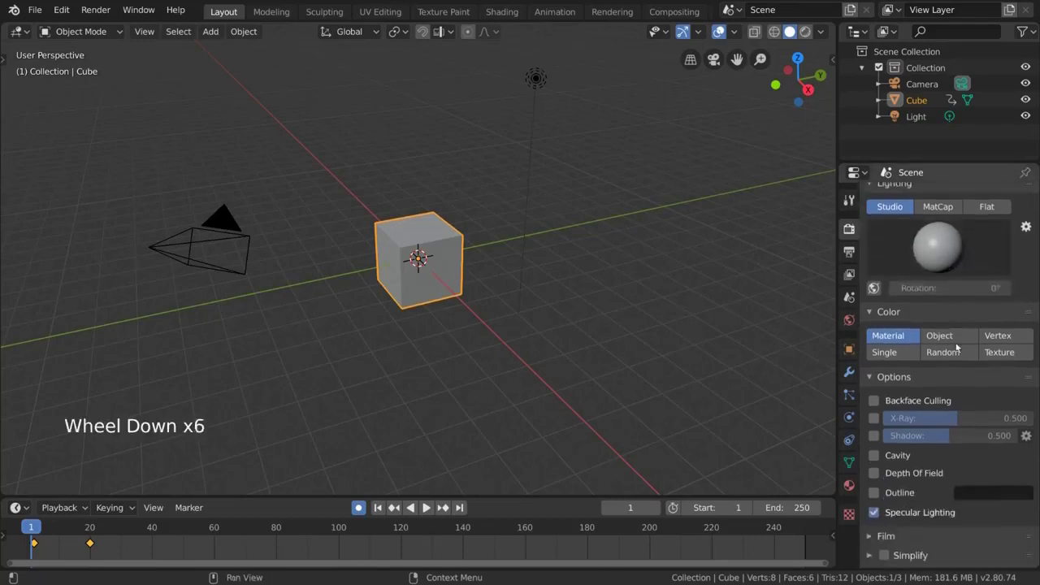
scroll(959, 344, up, 2)
scroll(958, 344, up, 3)
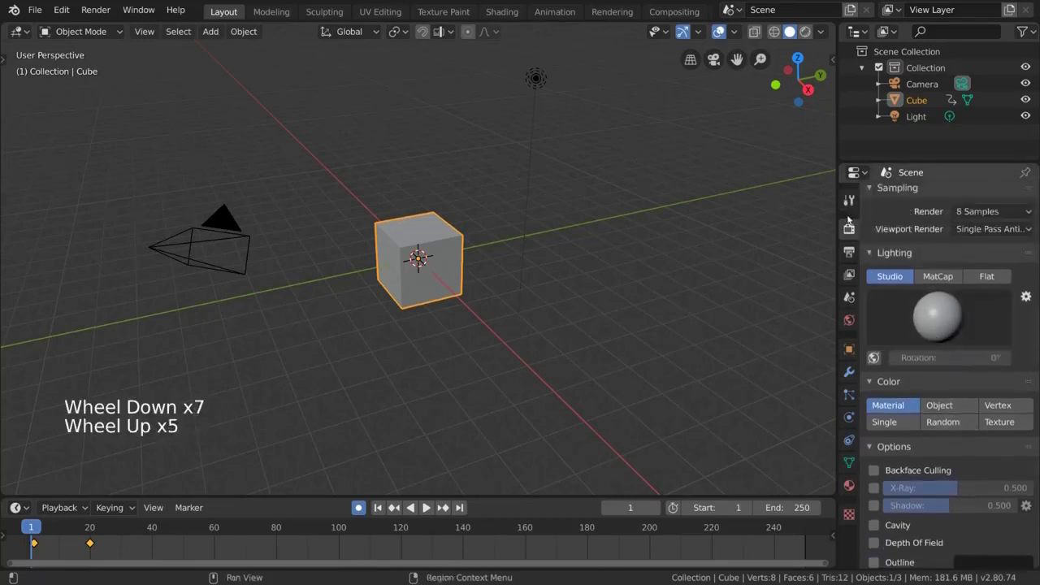
Step: Switch the viewport to Rendered shading and go through the Lighting, Color and Options sections, collapsing and reopening each
click(806, 33)
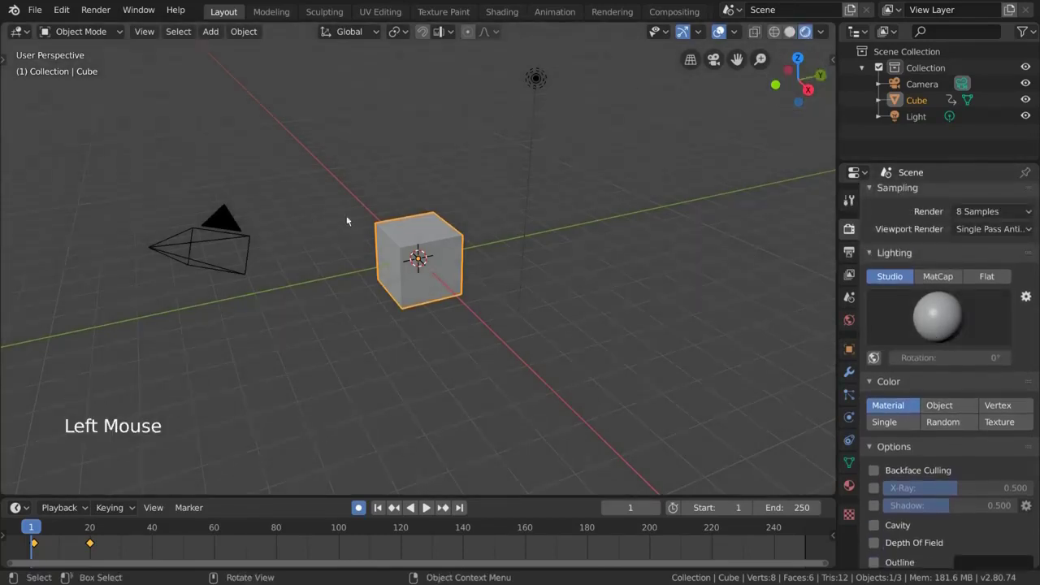
click(894, 253)
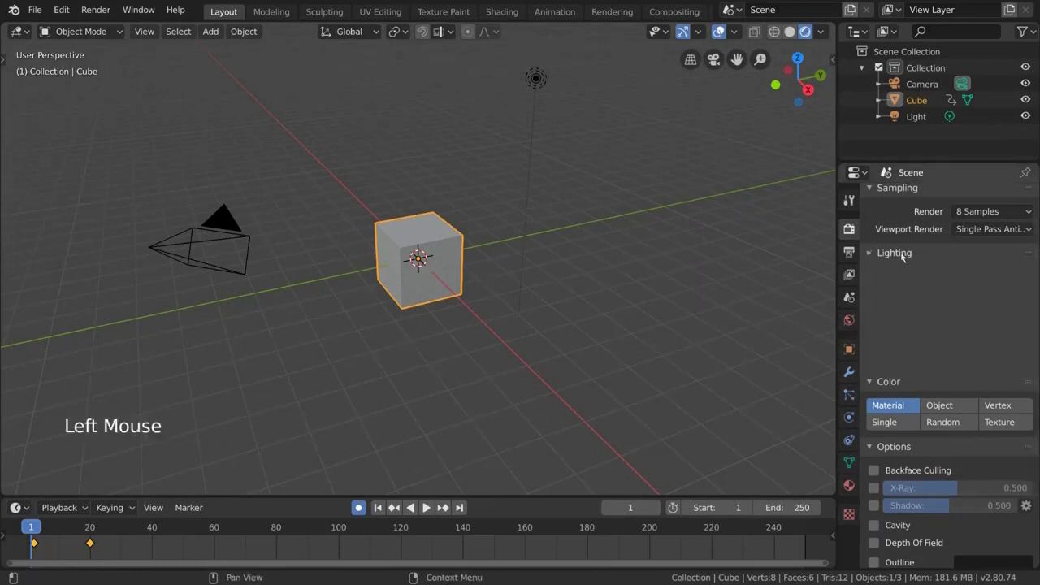
click(898, 277)
click(894, 407)
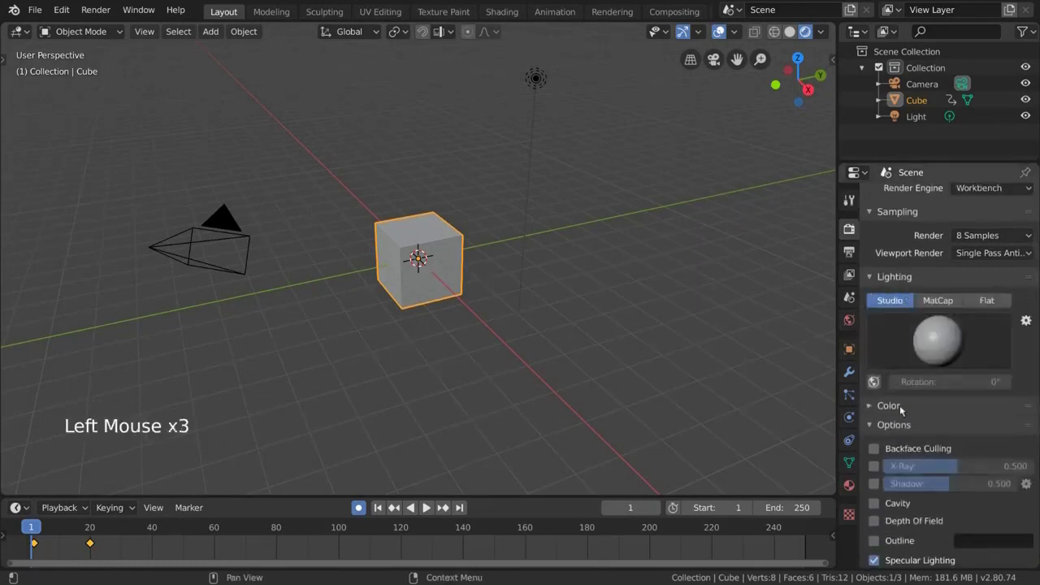
click(899, 407)
click(894, 473)
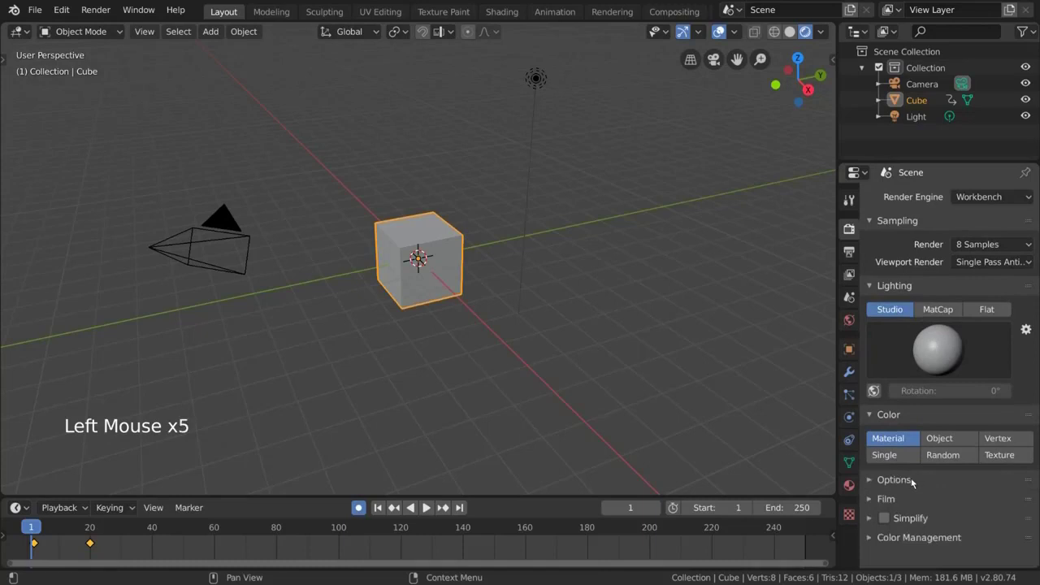
click(913, 480)
scroll(971, 448, down, 5)
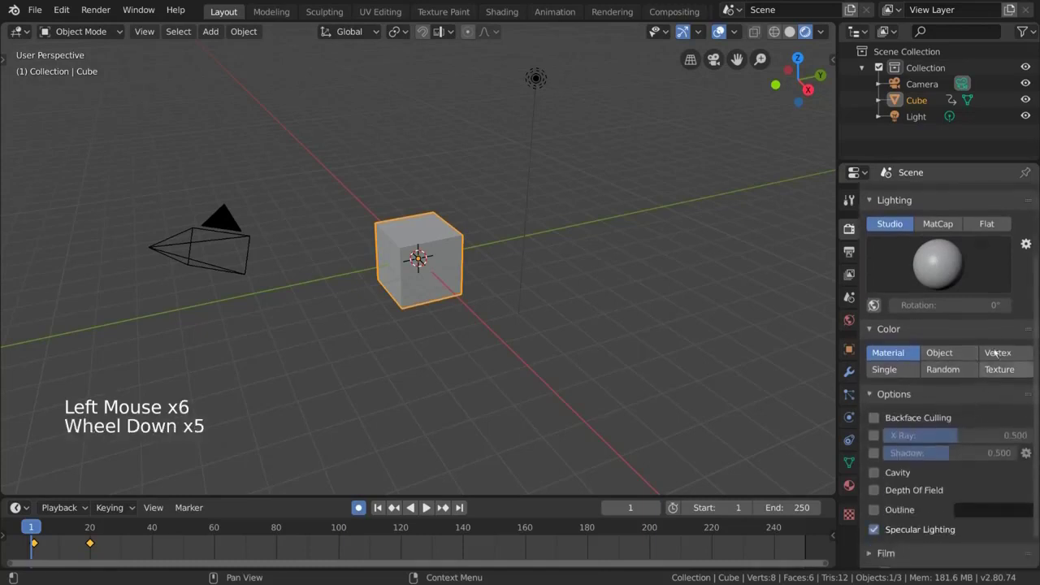
Step: Choose the fourth studio light for Studio lighting, enable world space lighting and rotate it to about -82°
click(892, 225)
click(942, 265)
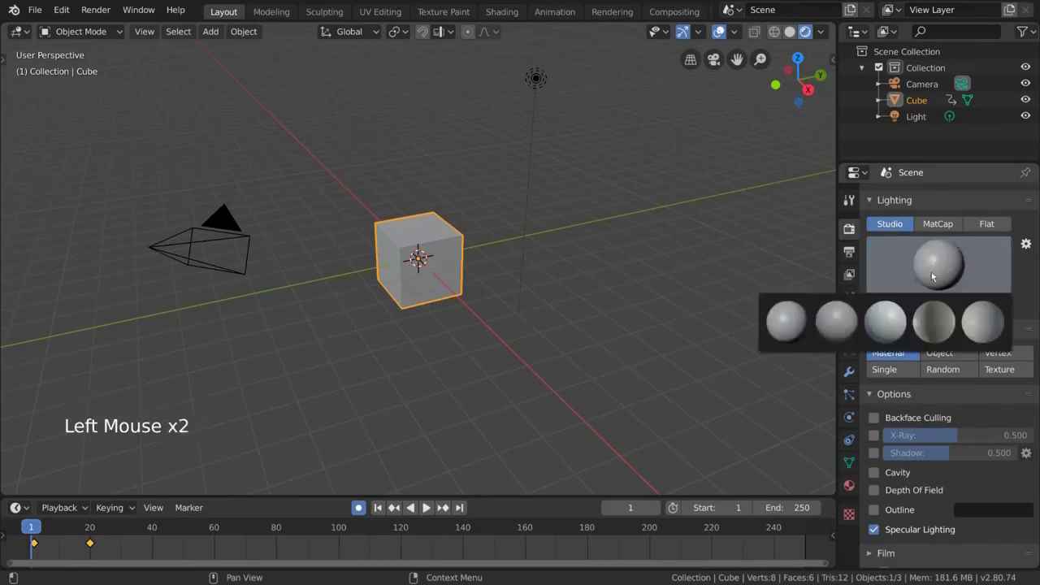
click(936, 335)
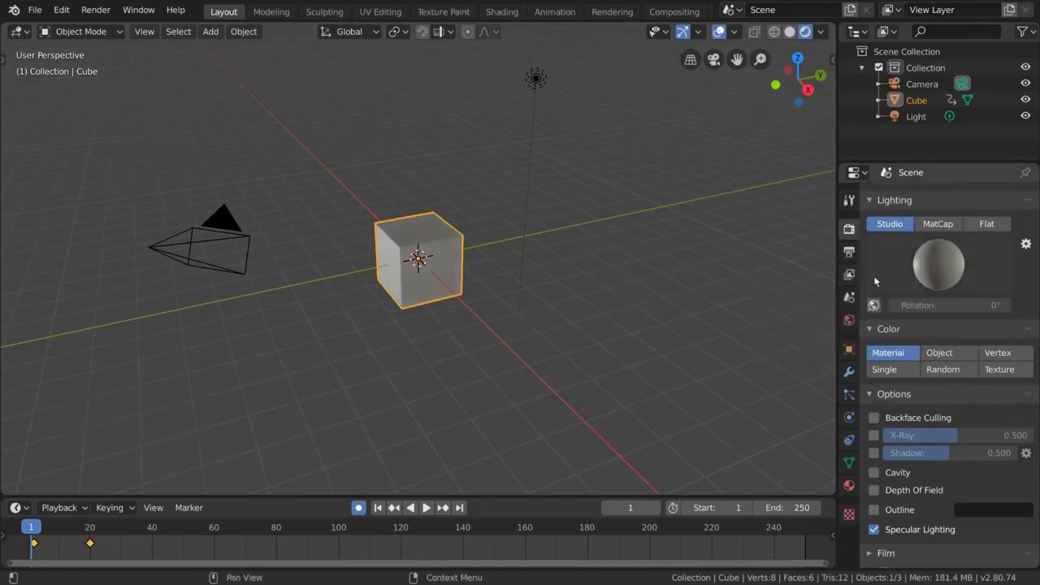
click(874, 305)
mouse_move(960, 303)
mouse_down()
mouse_move(1008, 304)
mouse_move(976, 297)
mouse_up()
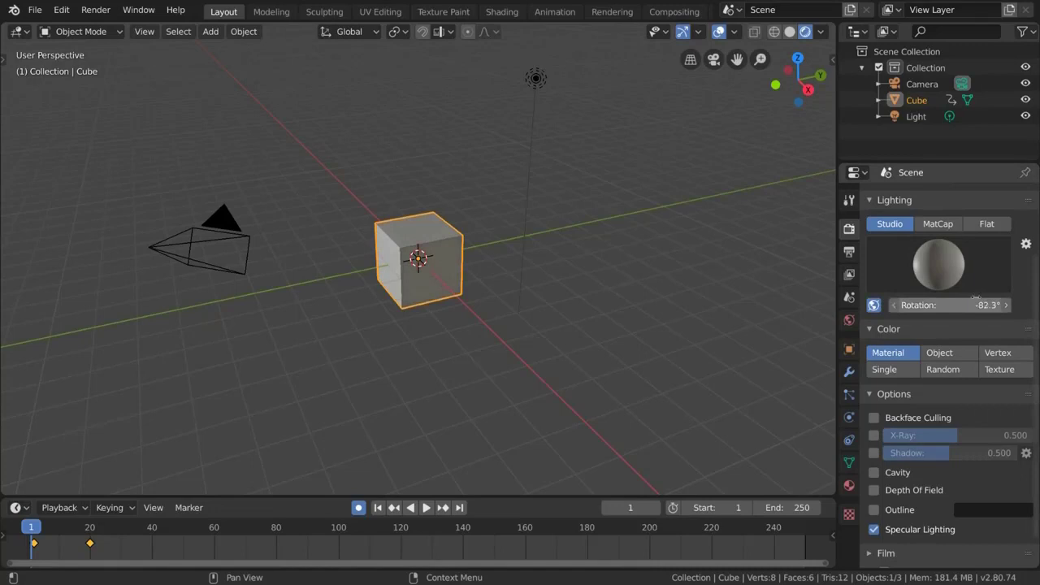
Step: Switch the lighting to MatCap, try the tan and matte red matcaps, and choose the rainbow-colored normal matcap
click(945, 225)
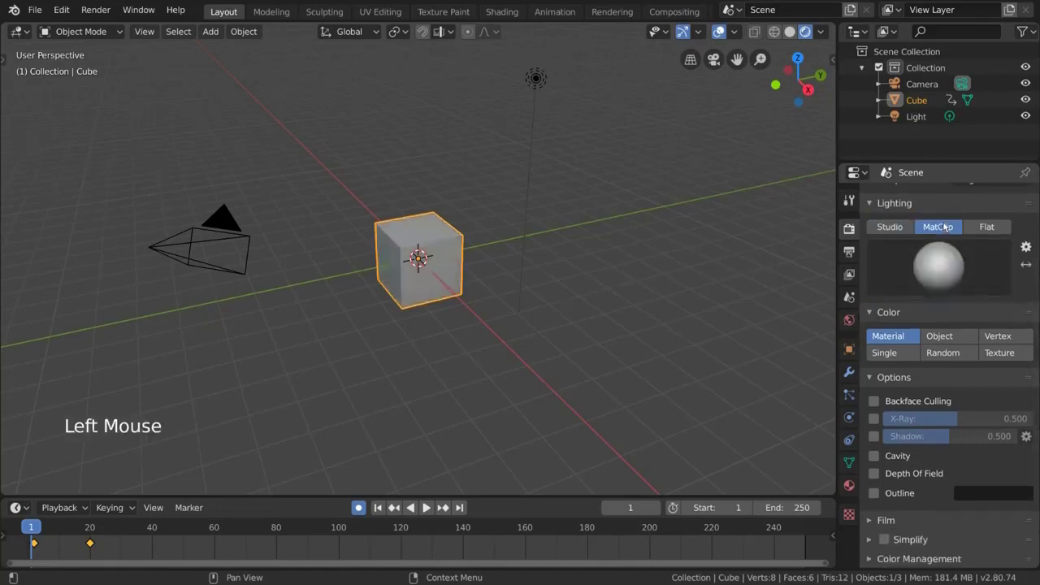
click(961, 283)
click(704, 328)
click(970, 266)
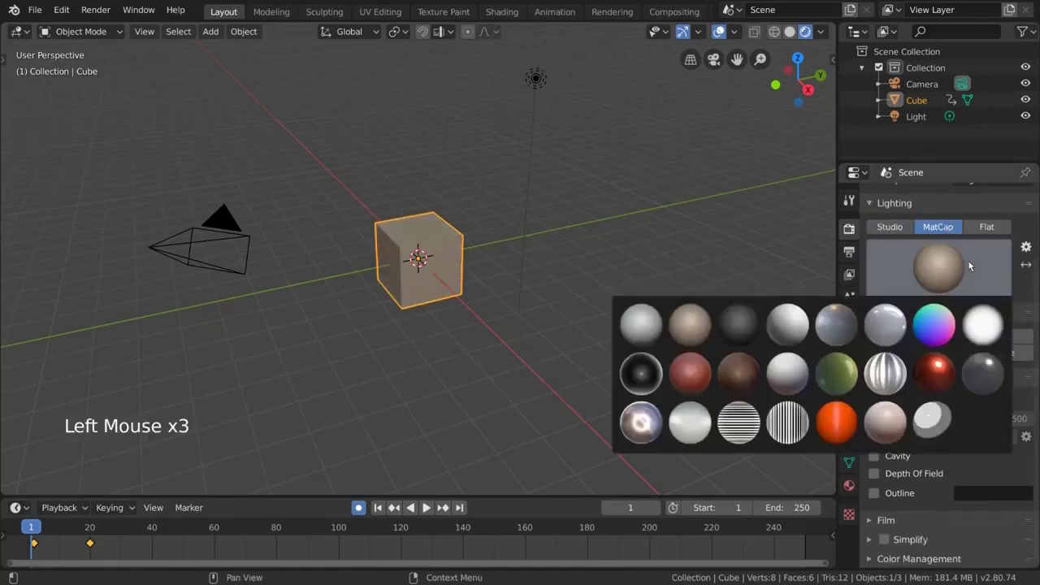
click(690, 373)
click(945, 268)
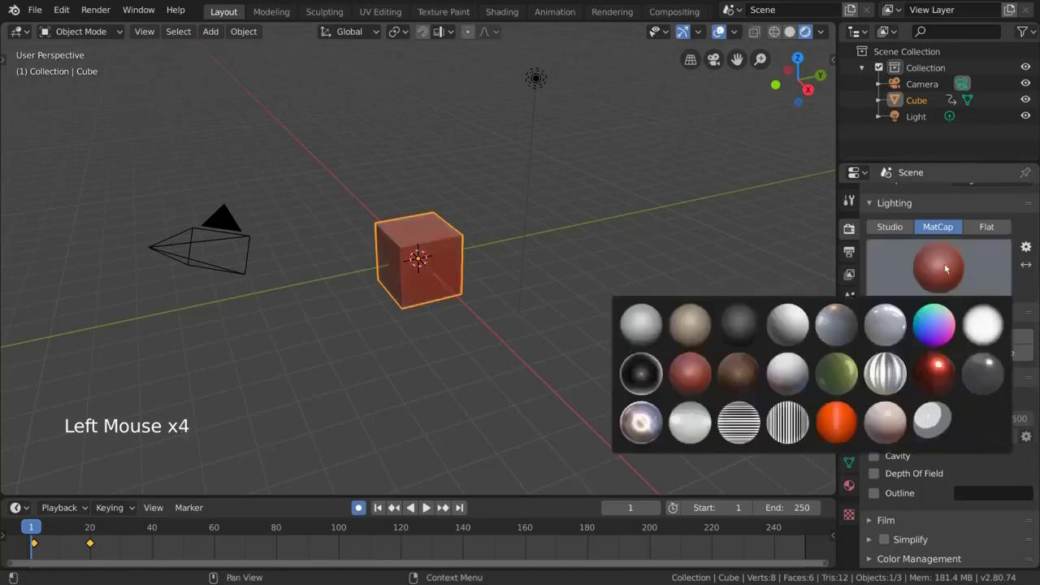
click(941, 333)
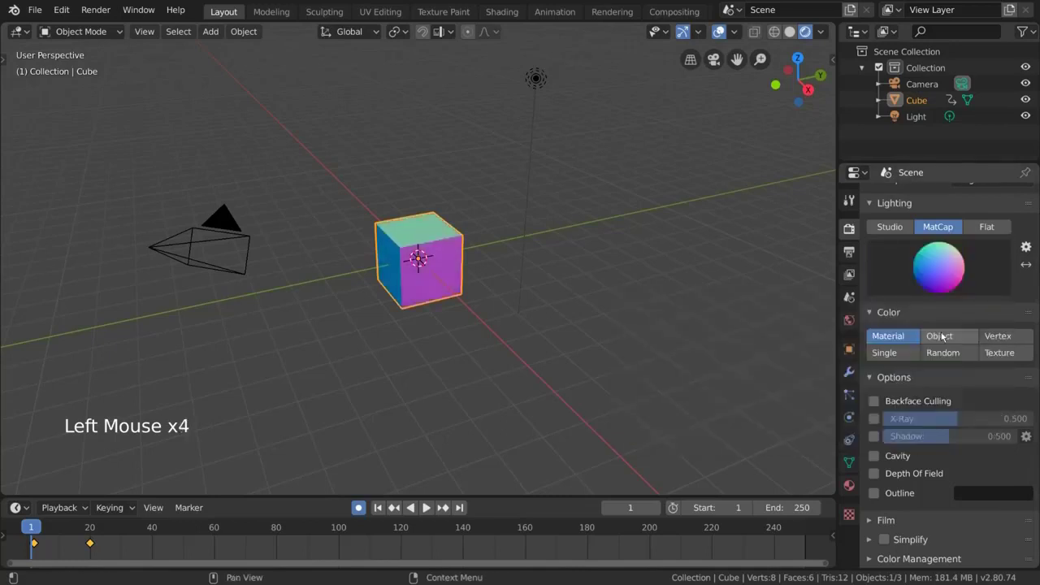
Step: Set the Workbench lighting to Flat and the object coloring to Random
click(987, 227)
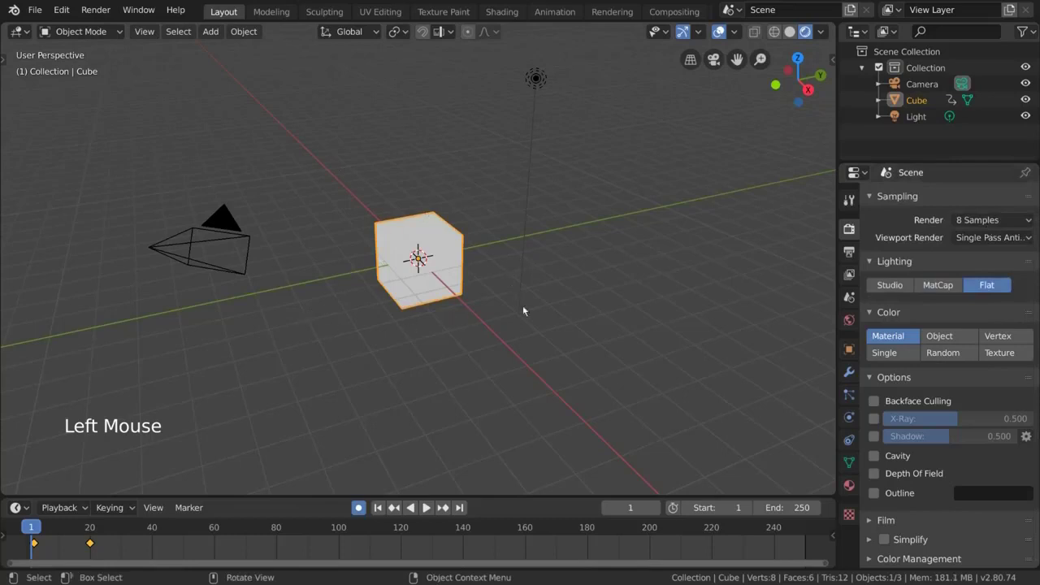
double_click(959, 357)
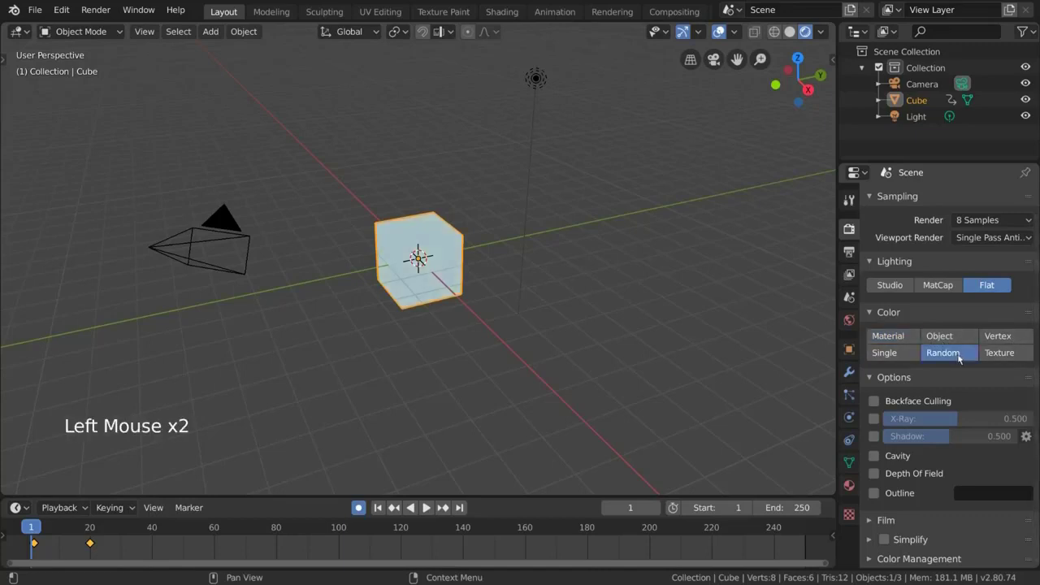
Step: Duplicate the cube four times, placing each copy at a different spot around the original
key(shift+d)
click(597, 277)
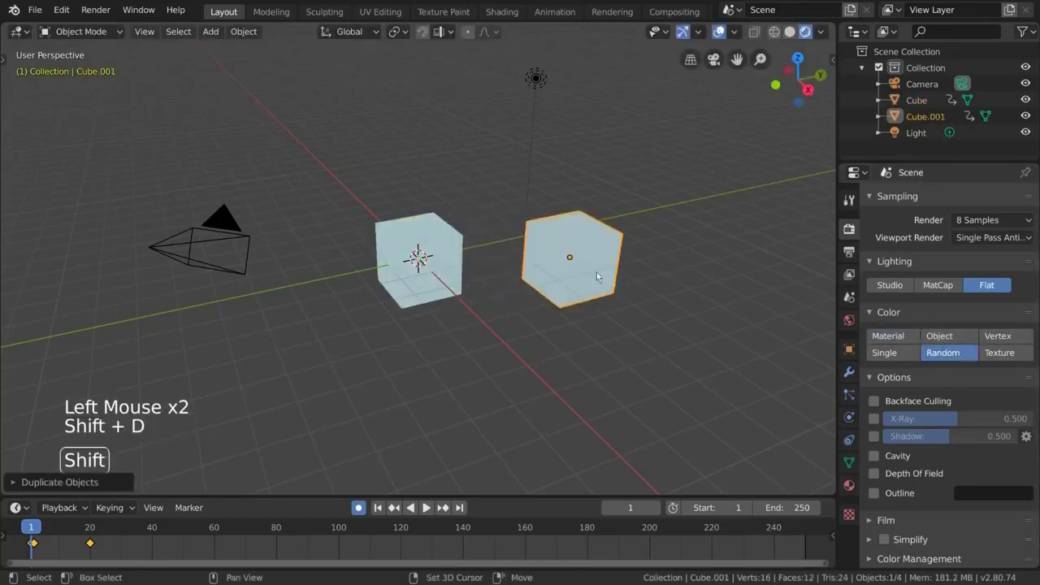
key(shift+d)
click(537, 399)
key(shift+d)
click(374, 195)
key(shift+d)
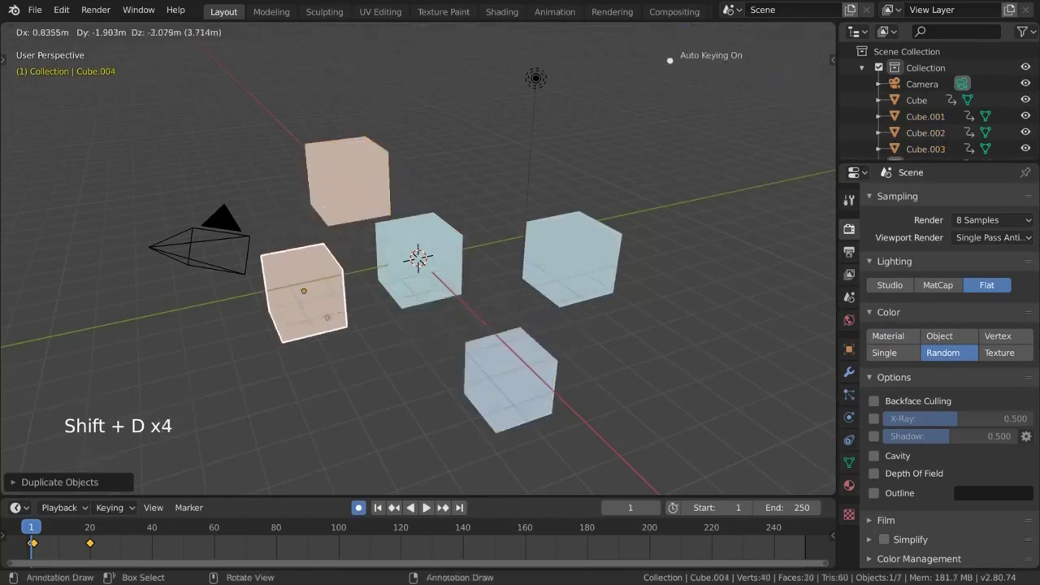
click(327, 348)
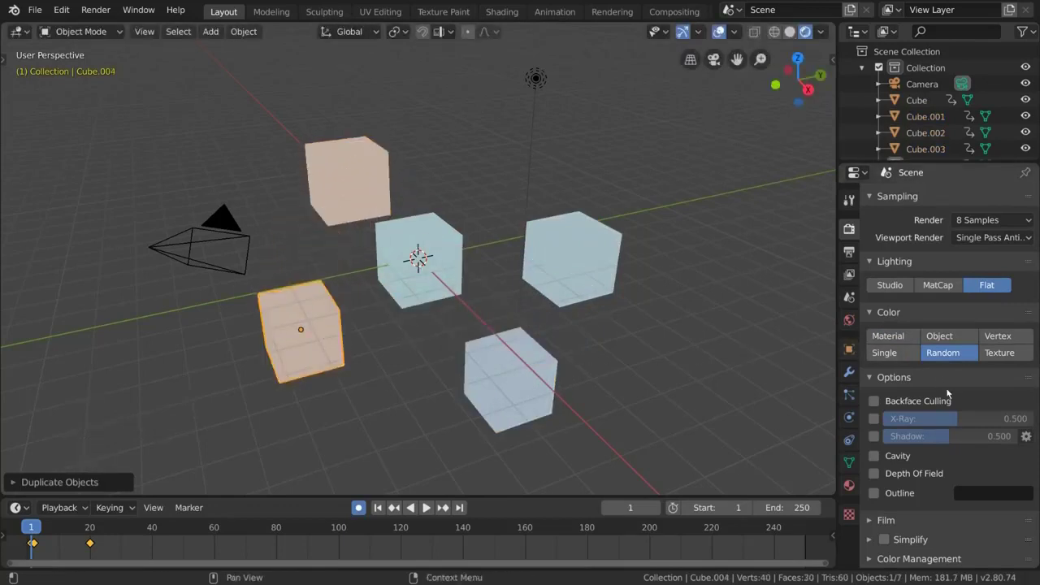
Step: Try the Backface Culling, X-Ray, Shadow, Depth Of Field and Outline options, switching each on and back off
click(877, 402)
click(876, 401)
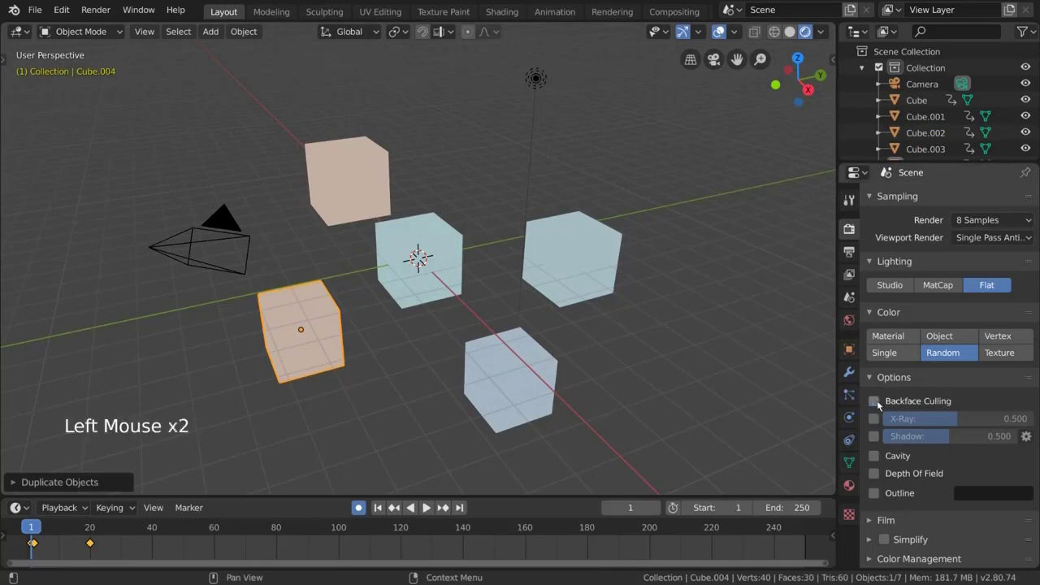
click(874, 418)
click(875, 419)
click(875, 436)
click(875, 436)
click(874, 476)
click(874, 476)
click(874, 494)
click(875, 493)
Step: Look over the output properties, including the dimensions, frame range, frame rate, output path and file format
scroll(956, 326, up, 5)
scroll(957, 327, up, 1)
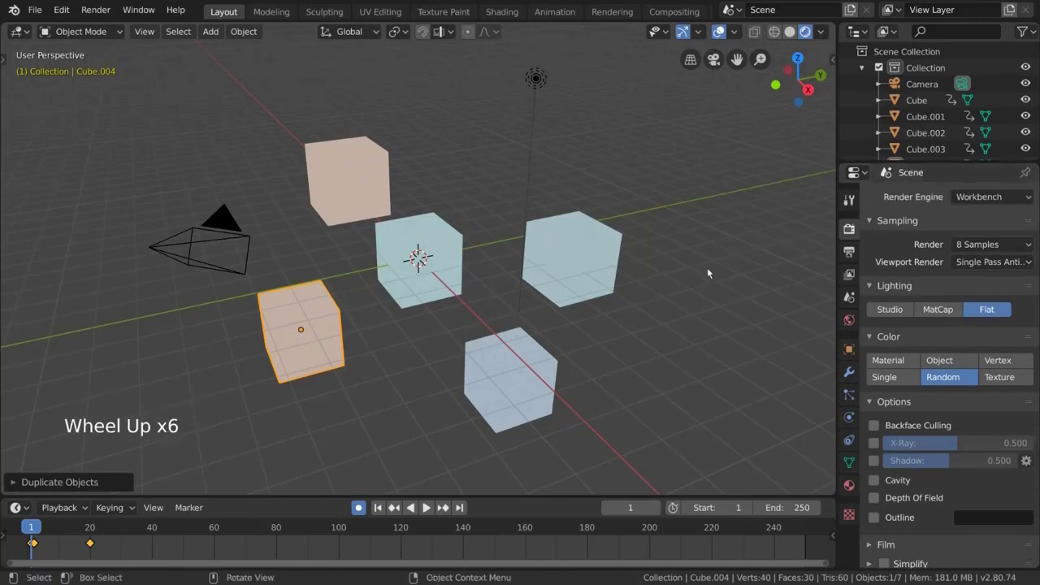
click(850, 253)
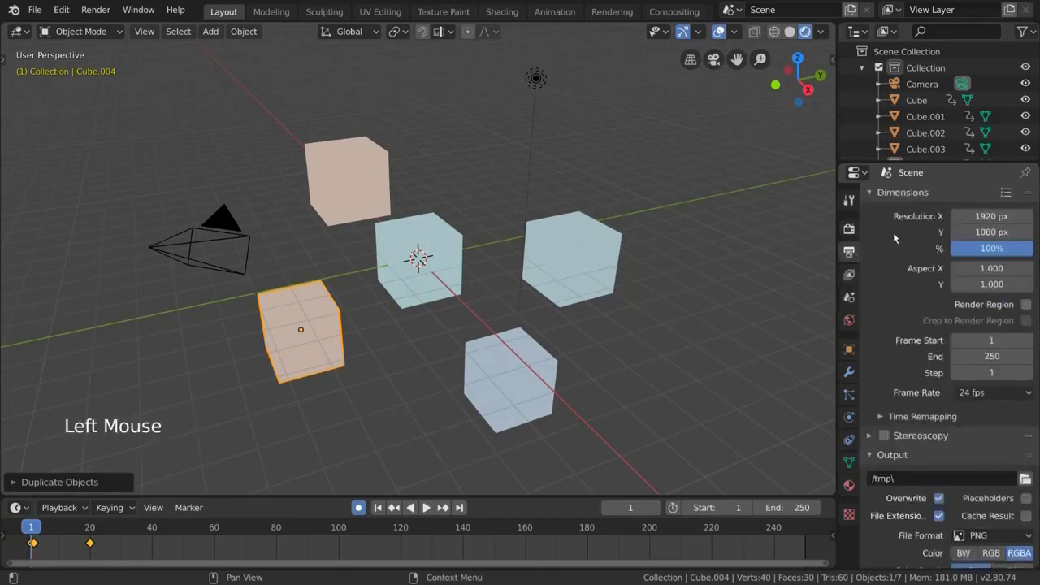
scroll(909, 265, down, 7)
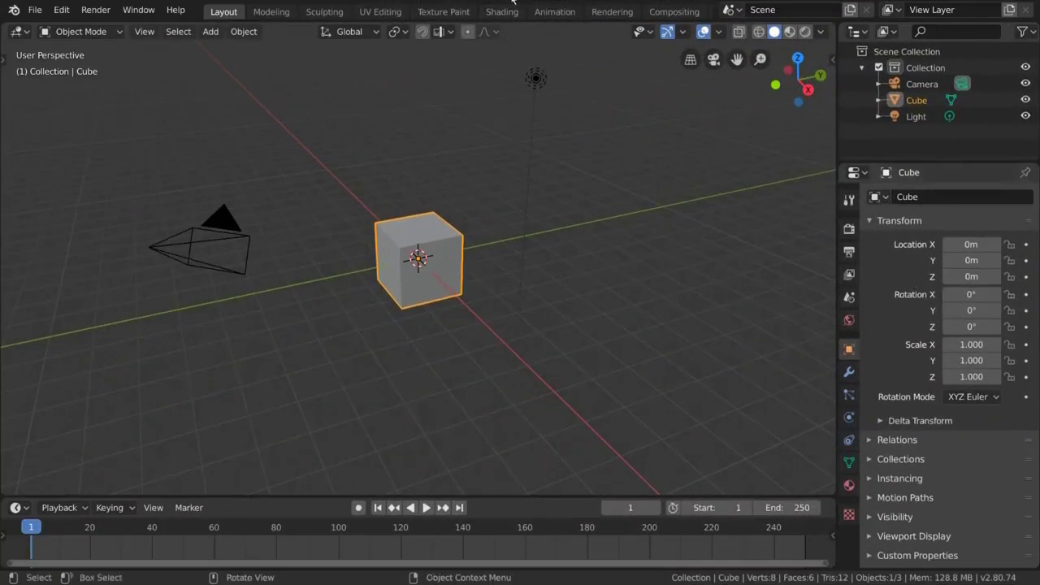
Step: Add a mesh plane through the cube's center and scale it up in Edit Mode until it extends well beyond the cube
key(shift+a)
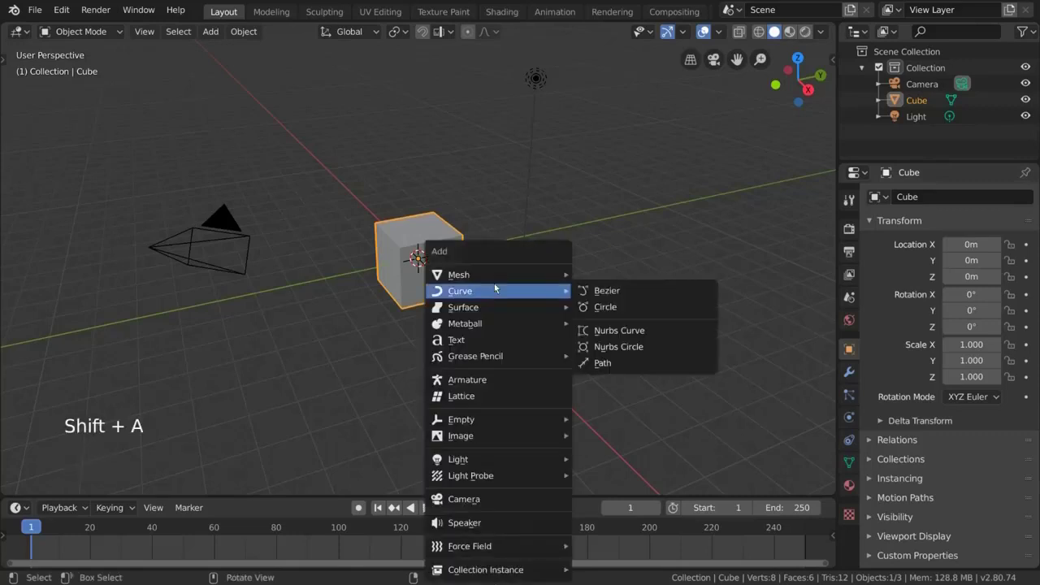
mouse_move(536, 280)
click(606, 277)
key(Tab)
key(s)
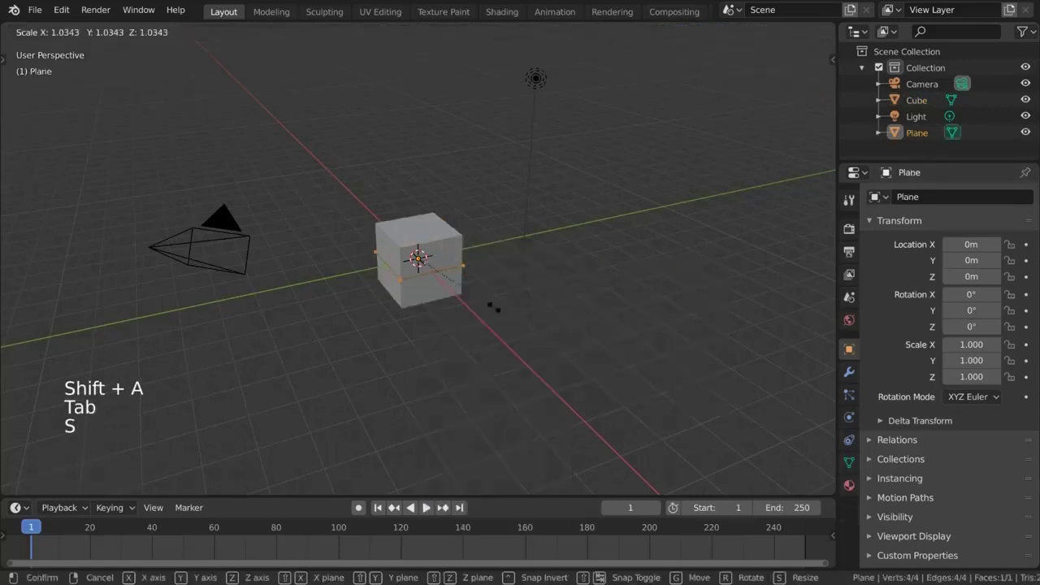
click(734, 357)
key(Tab)
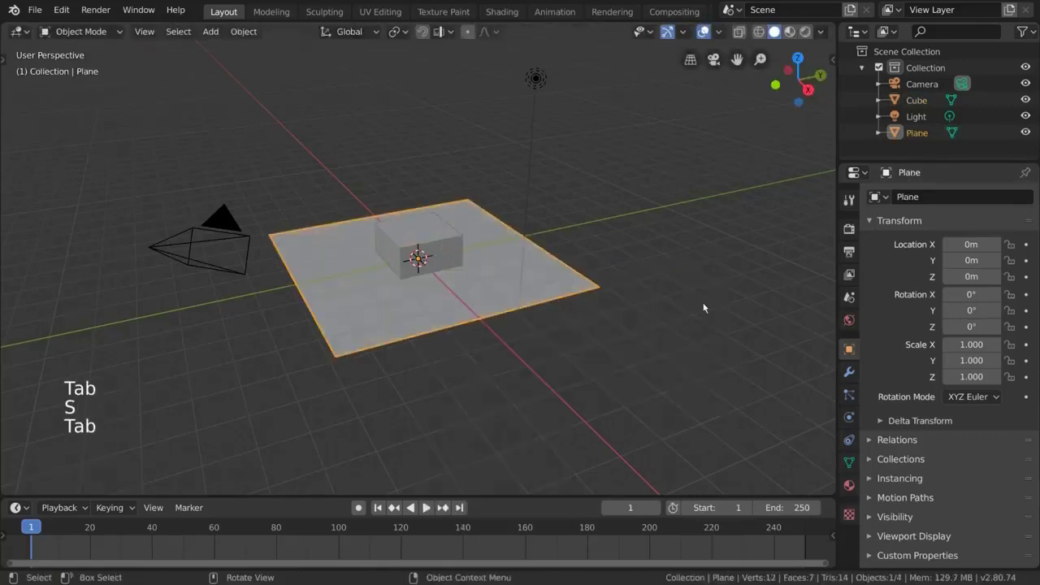
Step: Change the scene's render engine to Cycles
click(849, 229)
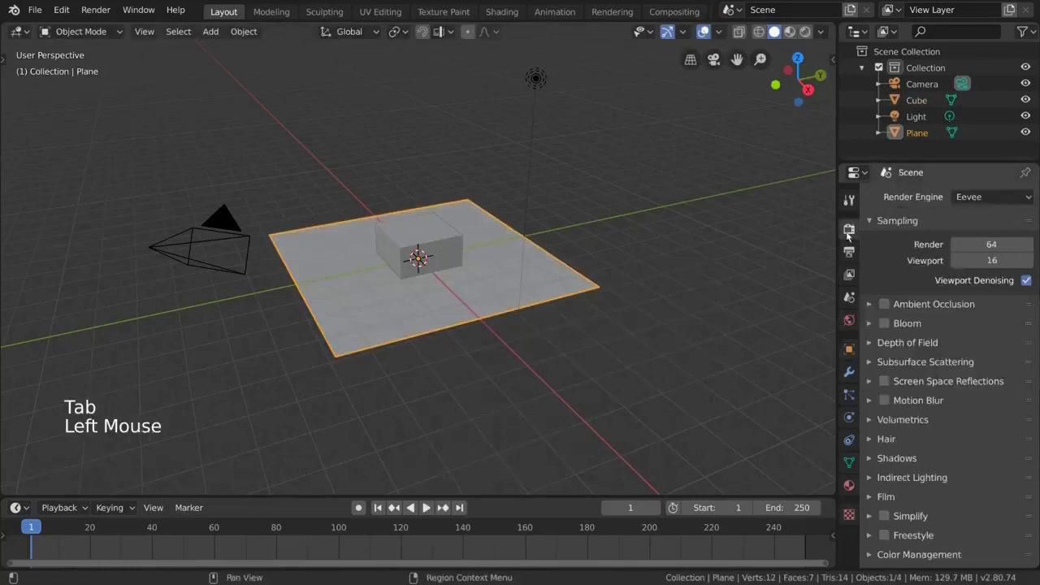
click(998, 197)
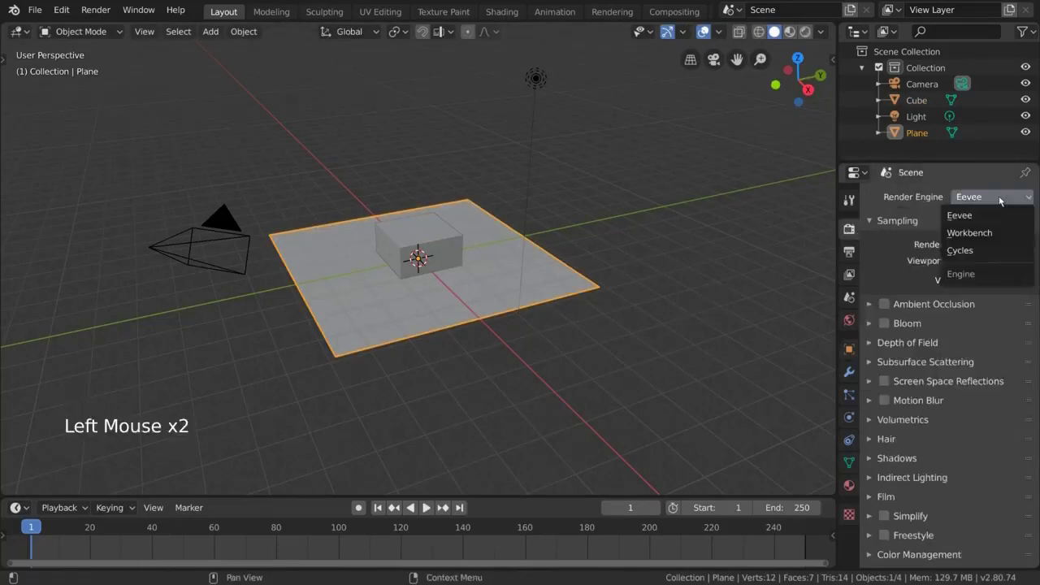
click(1002, 252)
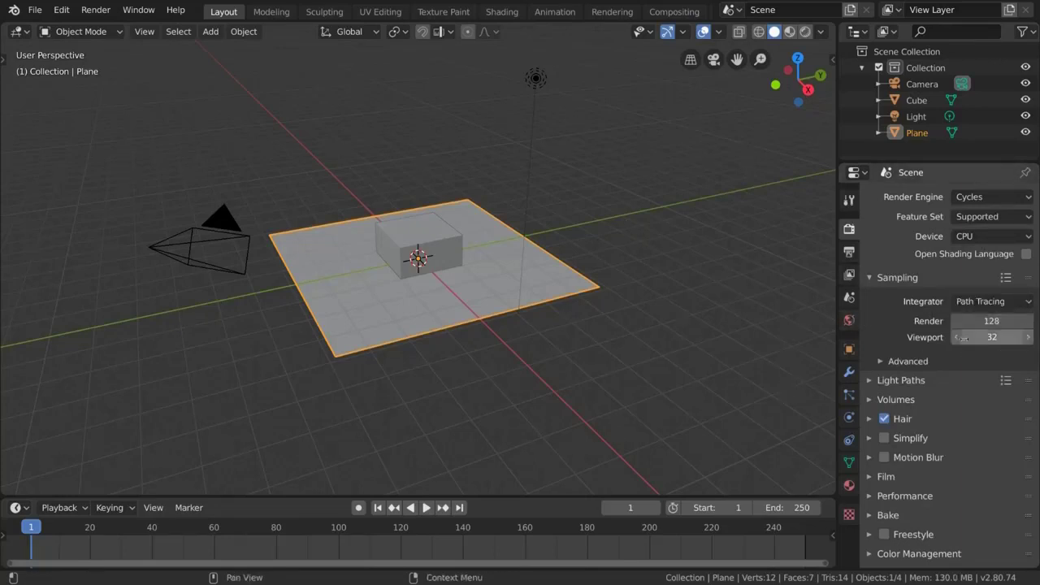
Step: Set the Cycles sampling to 32 viewport samples and 10 render samples
drag(993, 336, 991, 336)
click(992, 337)
text(32)
key(Return)
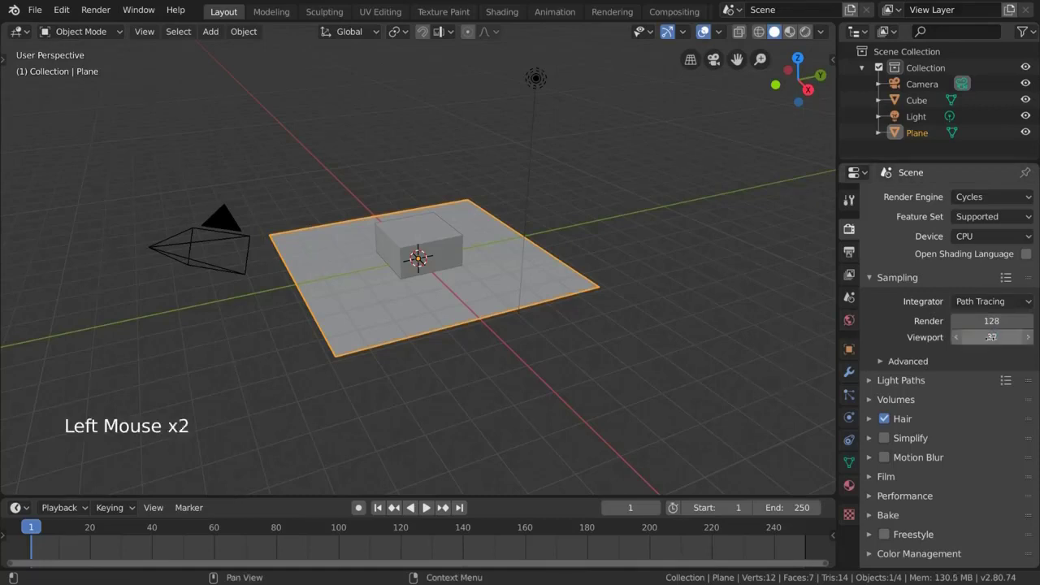
drag(990, 323, 934, 322)
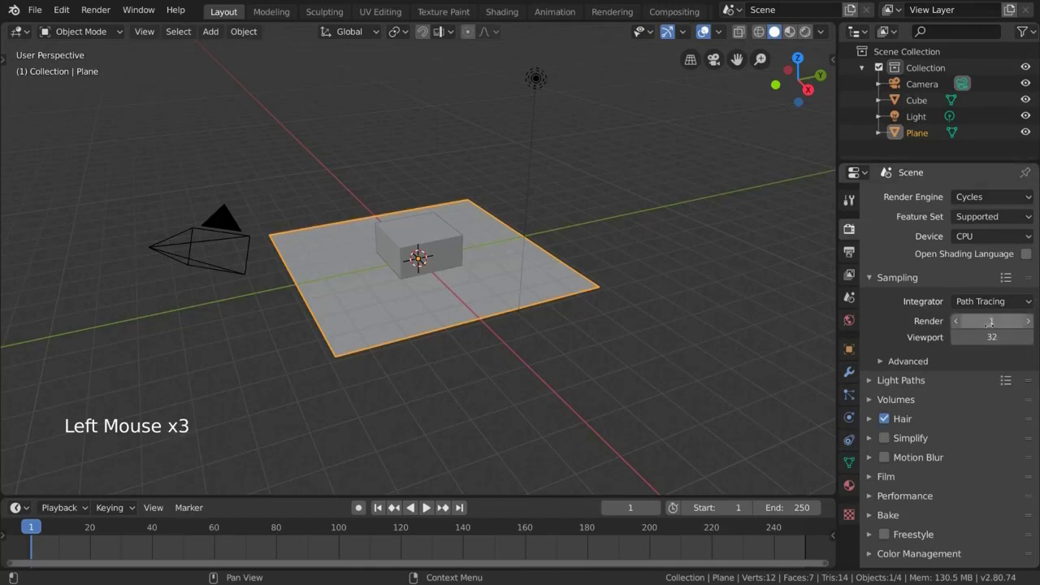
click(987, 324)
text(10)
key(Return)
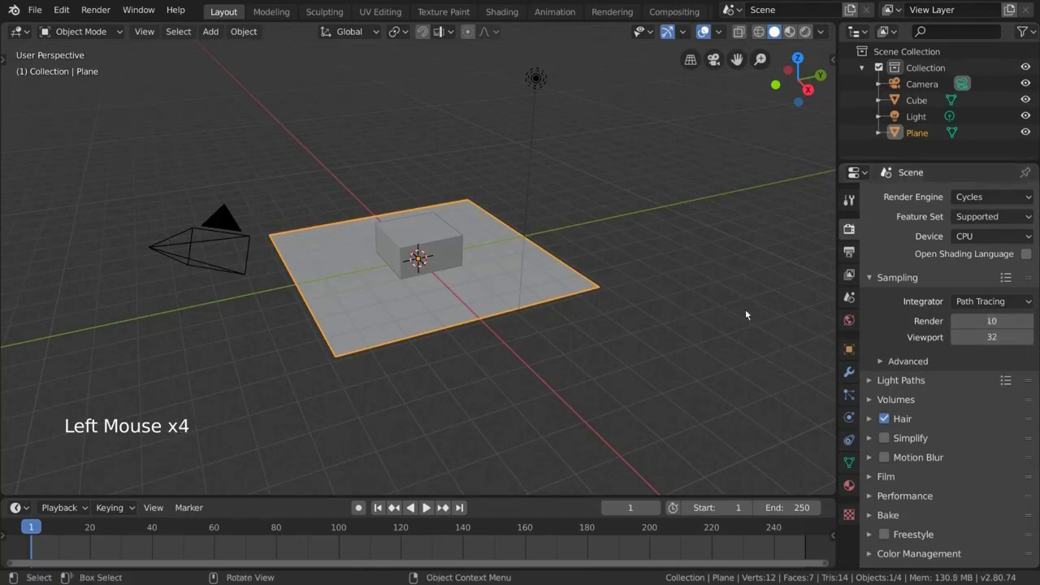
Step: Render the image and examine the noise on the cube's shaded side and shadow up close
click(95, 9)
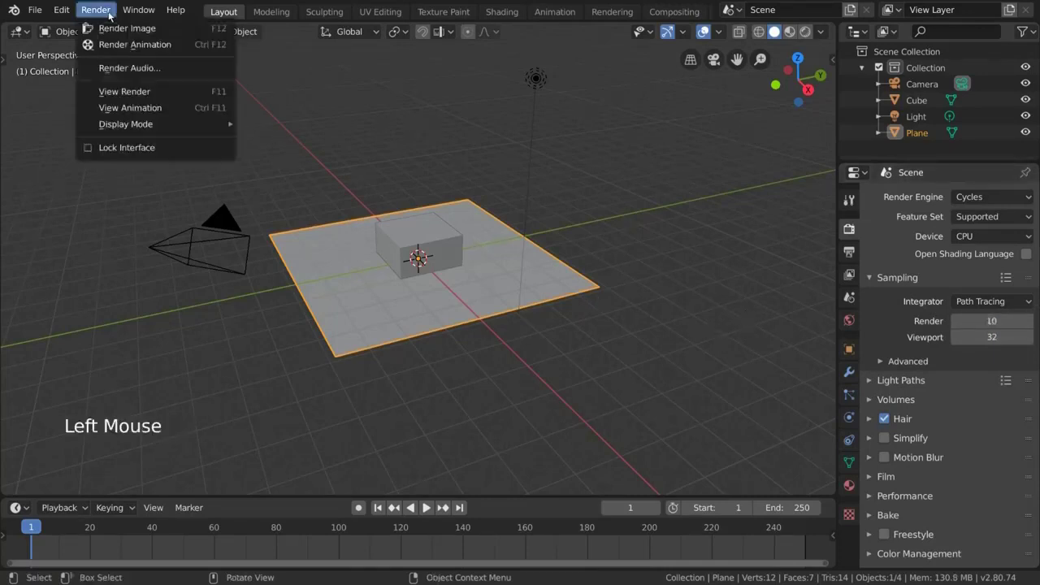
click(214, 32)
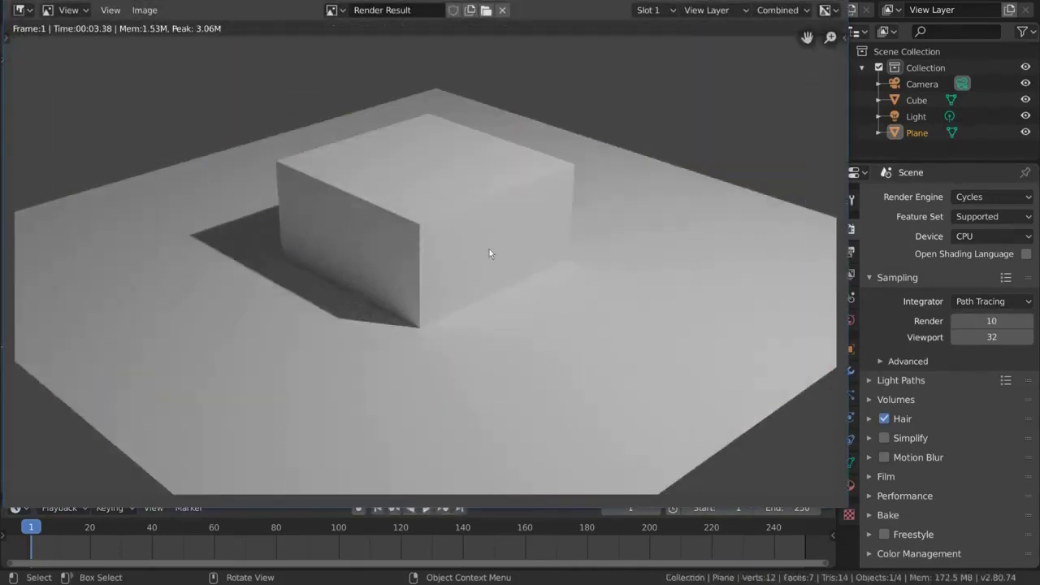
scroll(489, 254, up, 8)
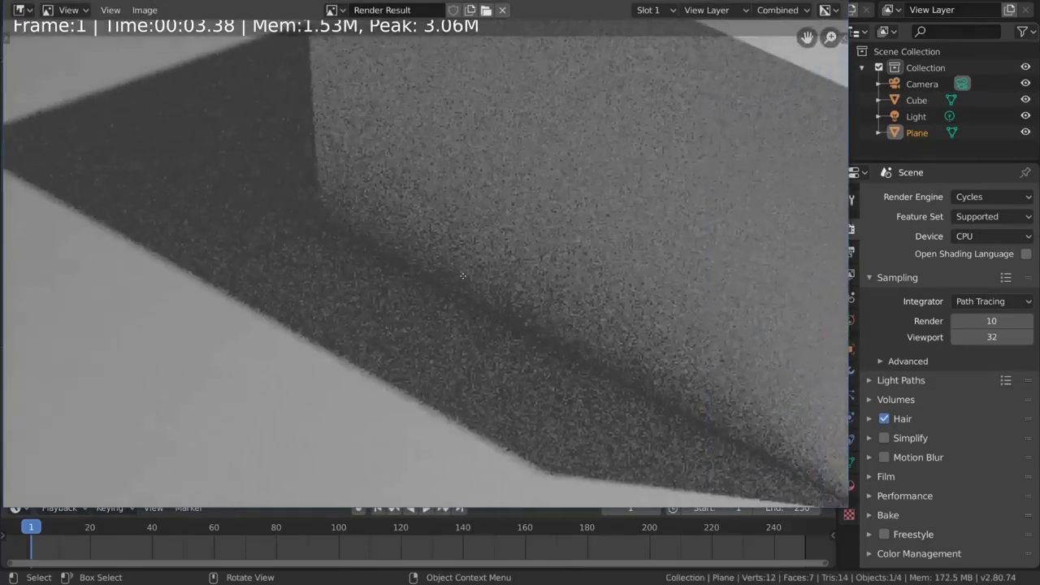
middle_drag(463, 276, 349, 266)
scroll(527, 278, down, 7)
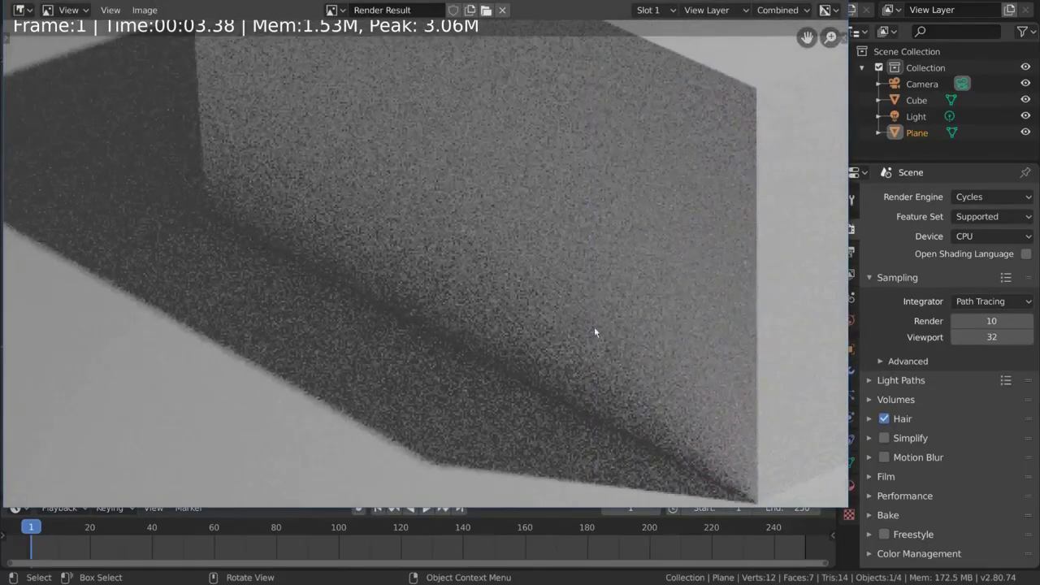
scroll(586, 220, down, 5)
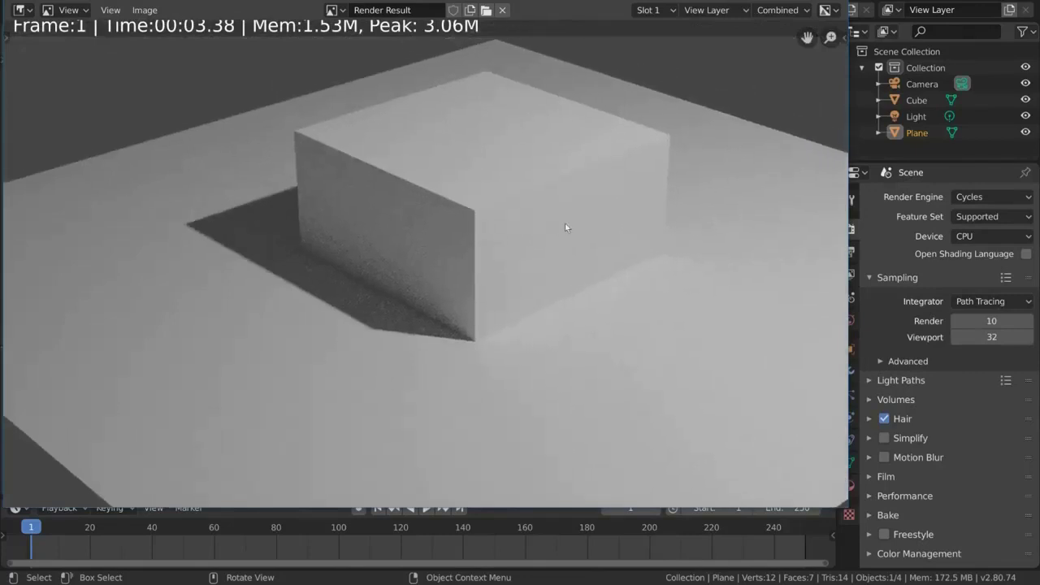
middle_drag(559, 227, 559, 221)
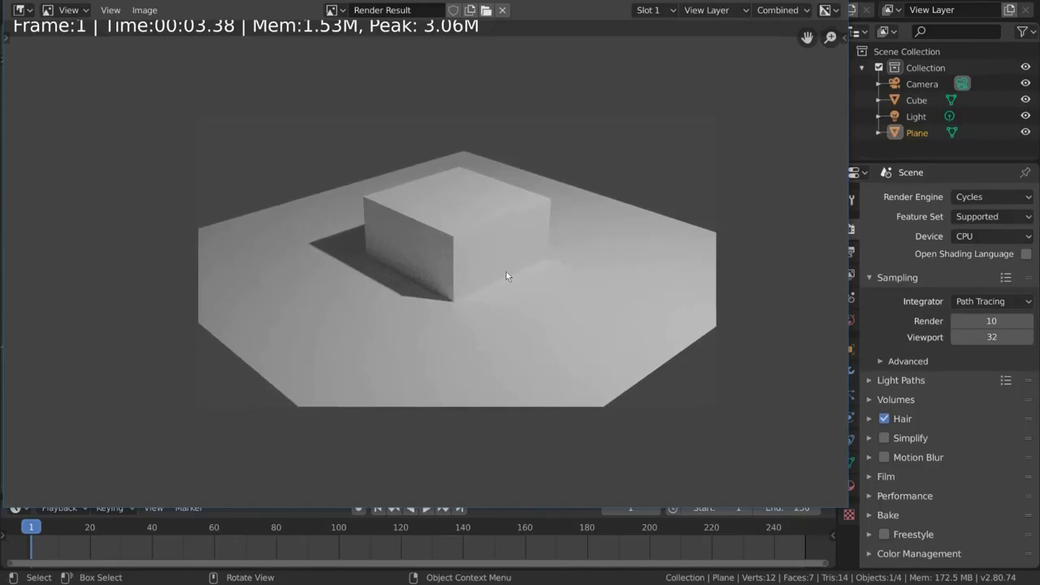
Step: Switch the render result between Slot 1 and Slot 2, leaving Slot 2 active, and close the render window
click(667, 11)
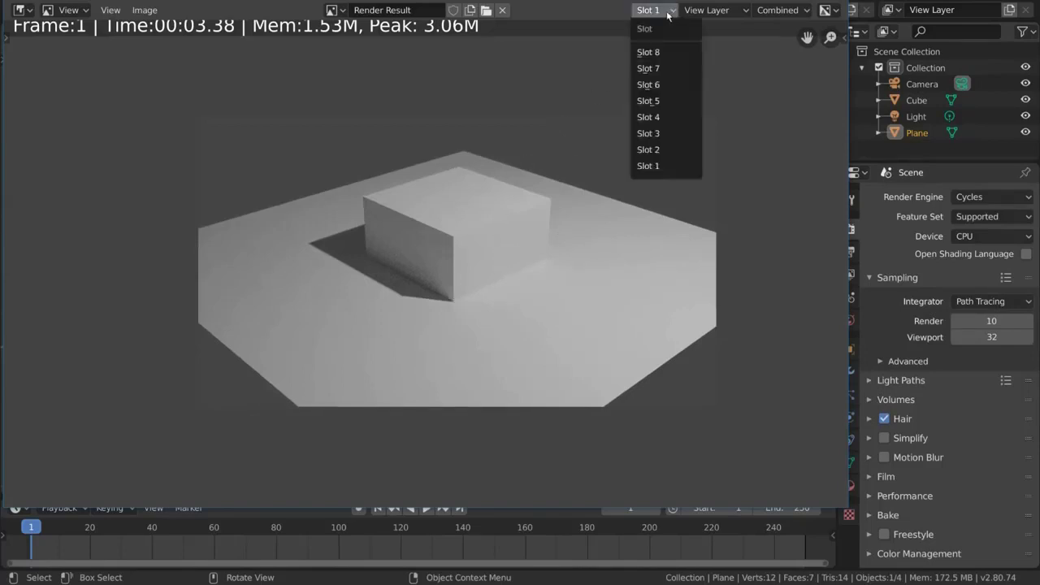
click(666, 149)
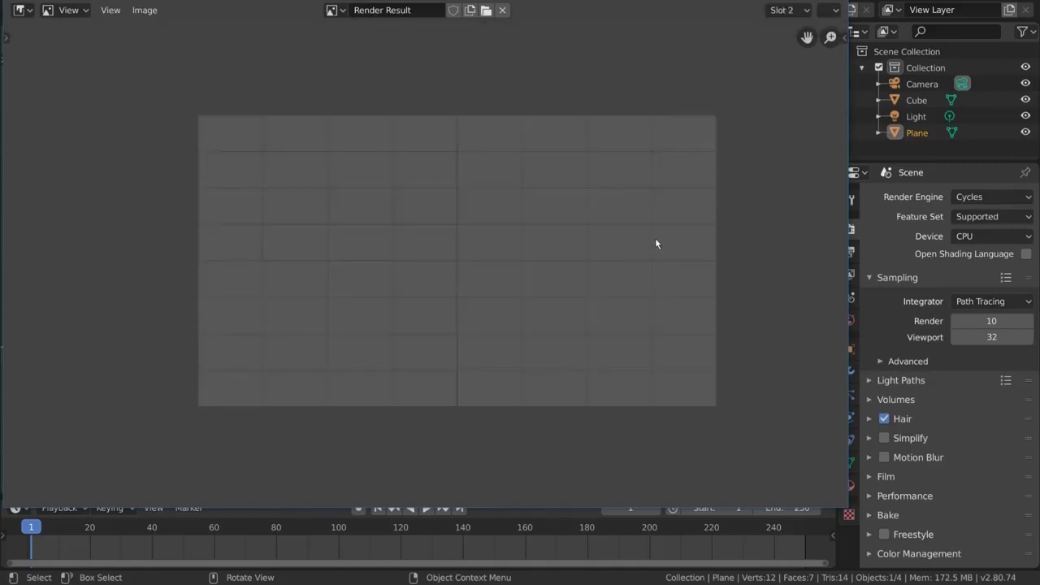
key(j)
key(j)
key(j)
key(j)
click(782, 11)
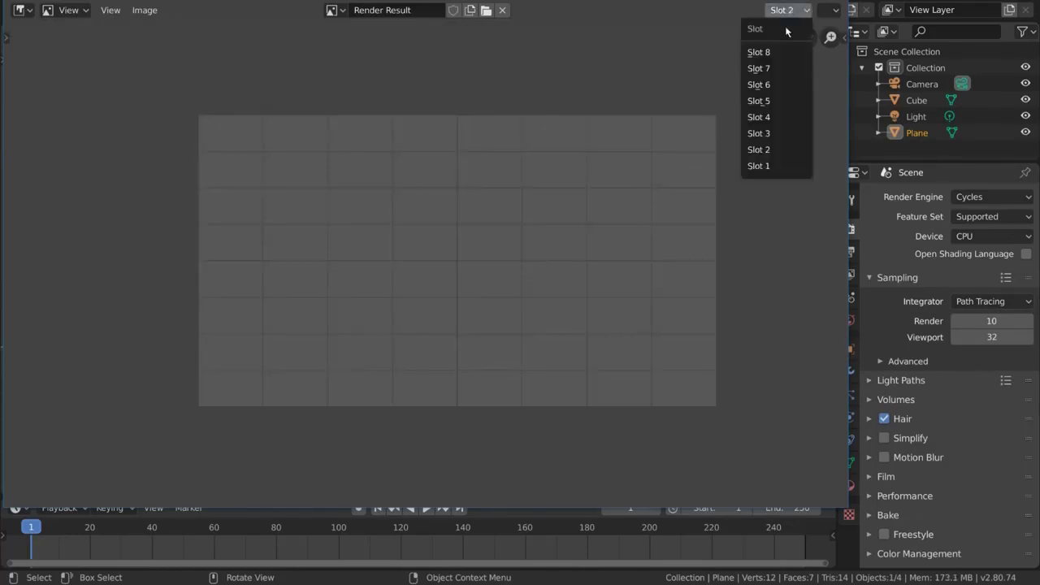
click(788, 166)
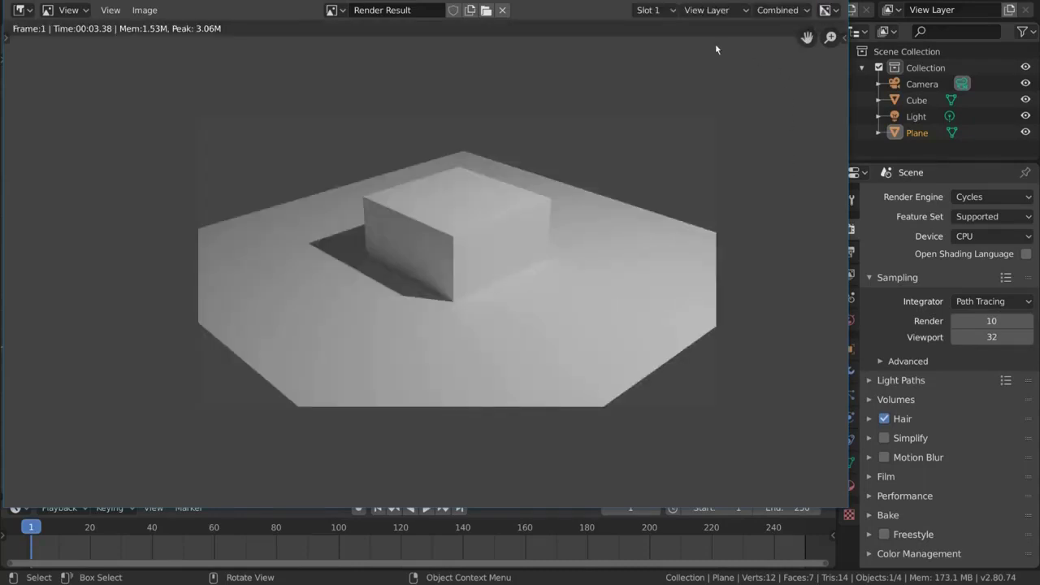
click(669, 16)
click(668, 149)
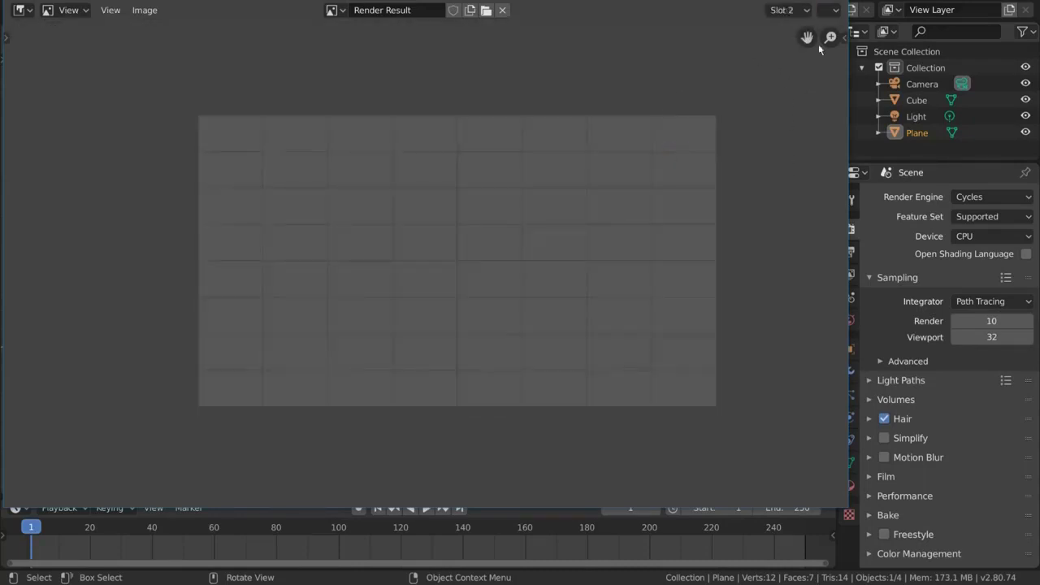
key(Escape)
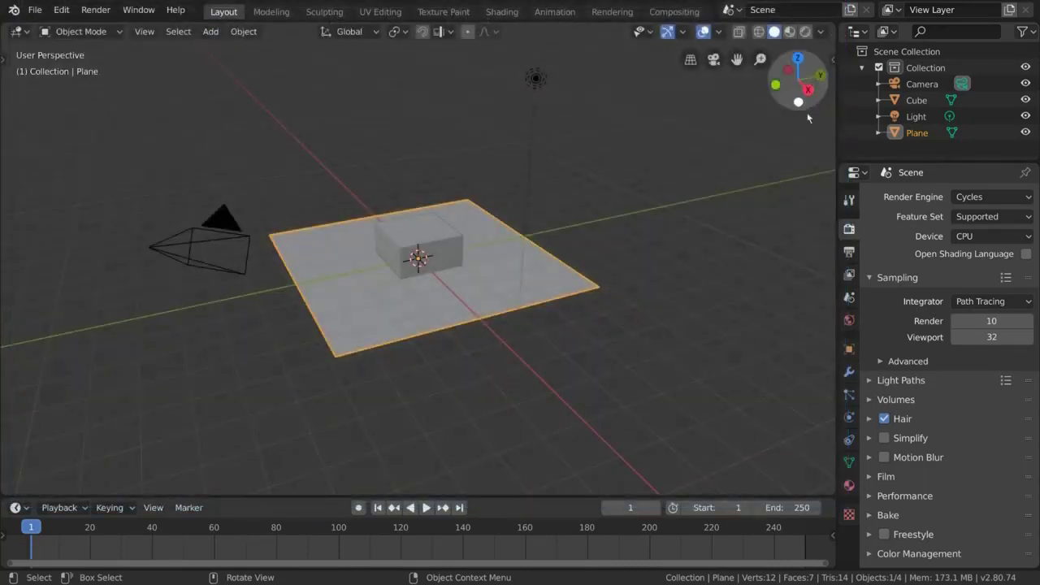
Step: Render the image with 400 render samples into Slot 2 and examine the noise around the cube's shadow
click(1003, 323)
text(400)
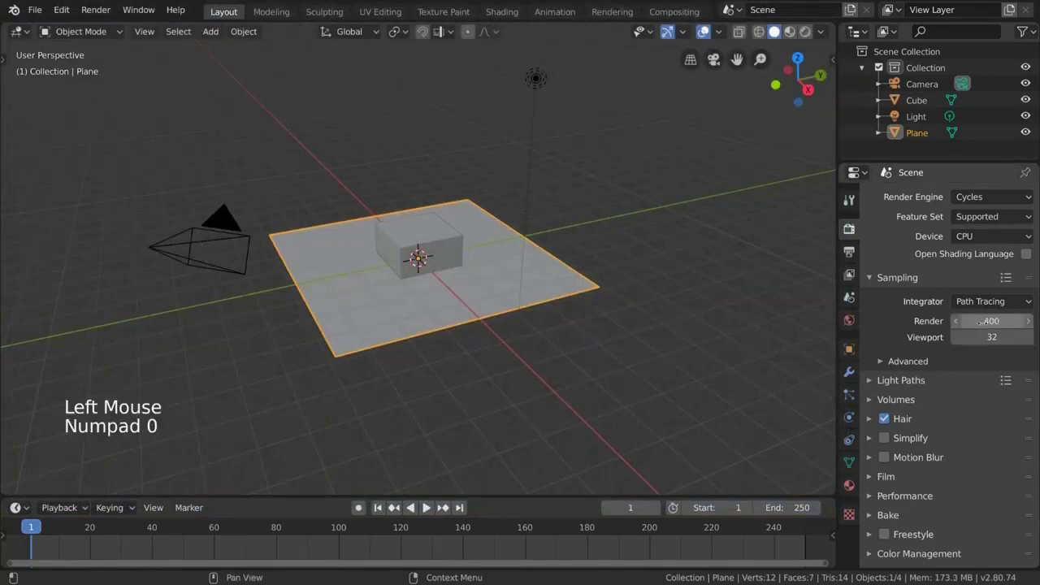
key(F12)
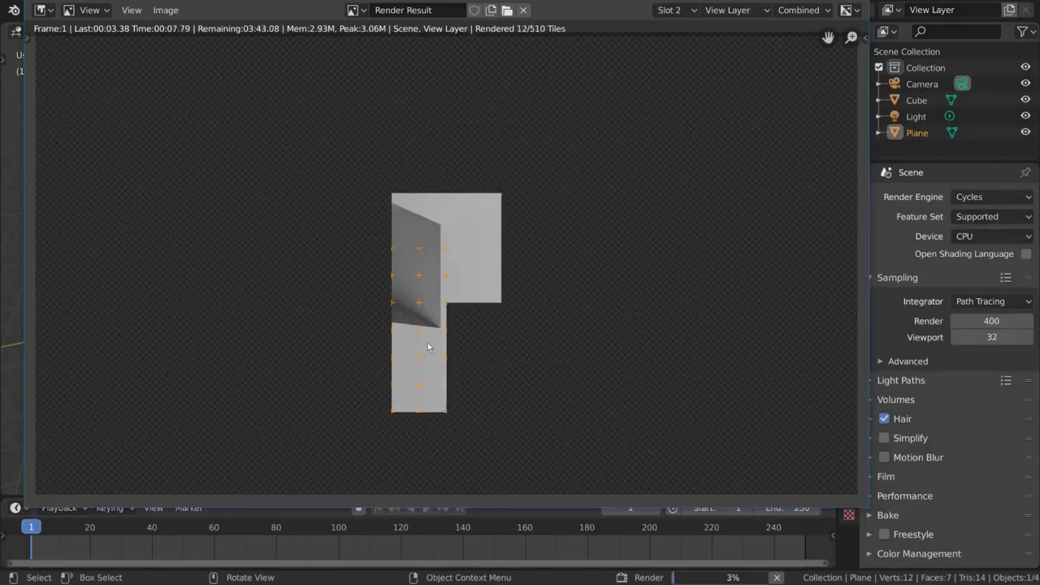
scroll(427, 343, up, 5)
middle_drag(382, 401, 494, 234)
scroll(469, 285, up, 2)
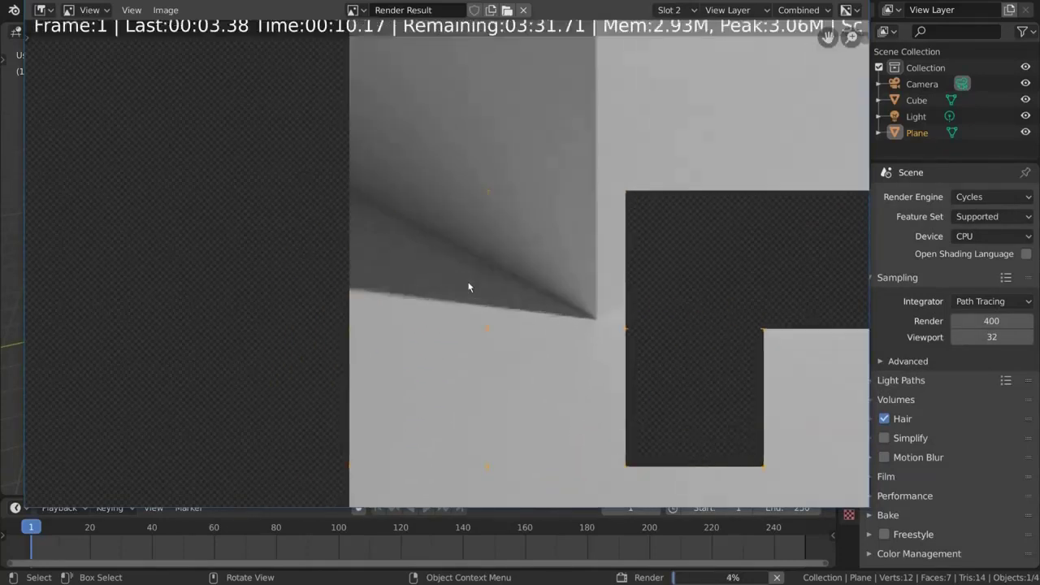
scroll(464, 263, down, 5)
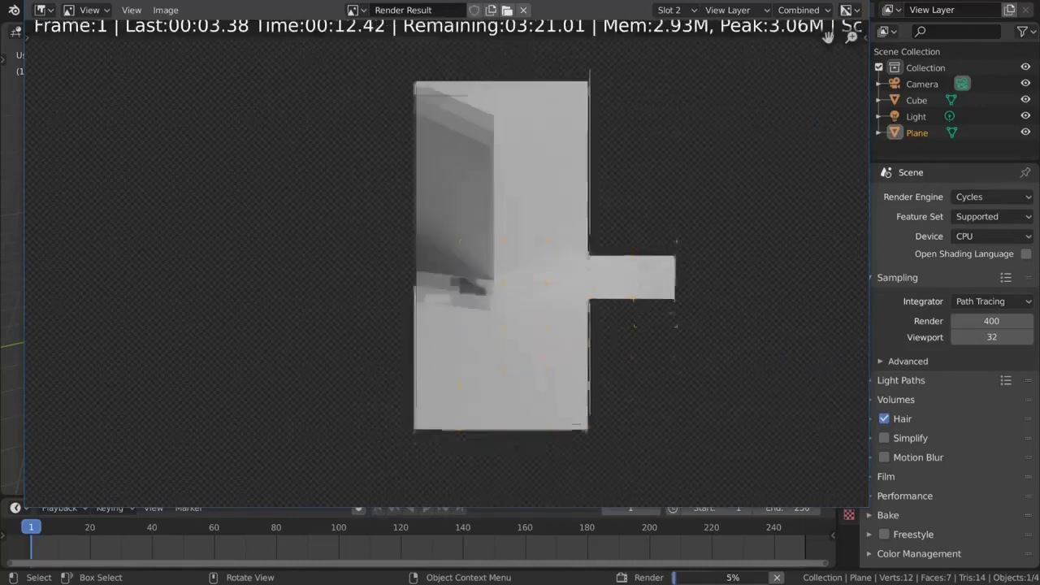
scroll(582, 259, down, 4)
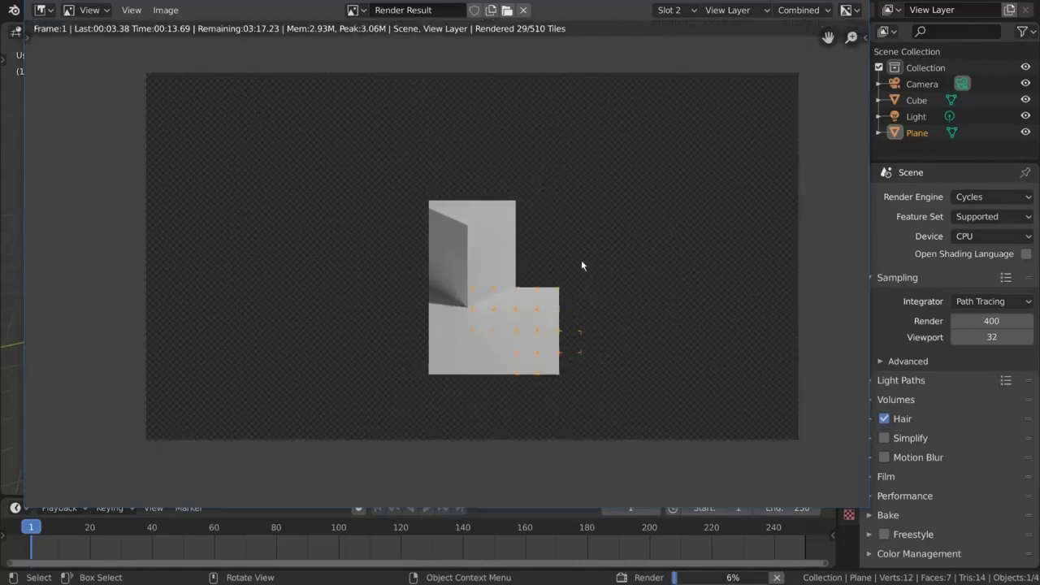
Step: Compare the 10-sample render in Slot 1 with the 400-sample render in Slot 2 and close the render window
middle_drag(582, 268, 578, 275)
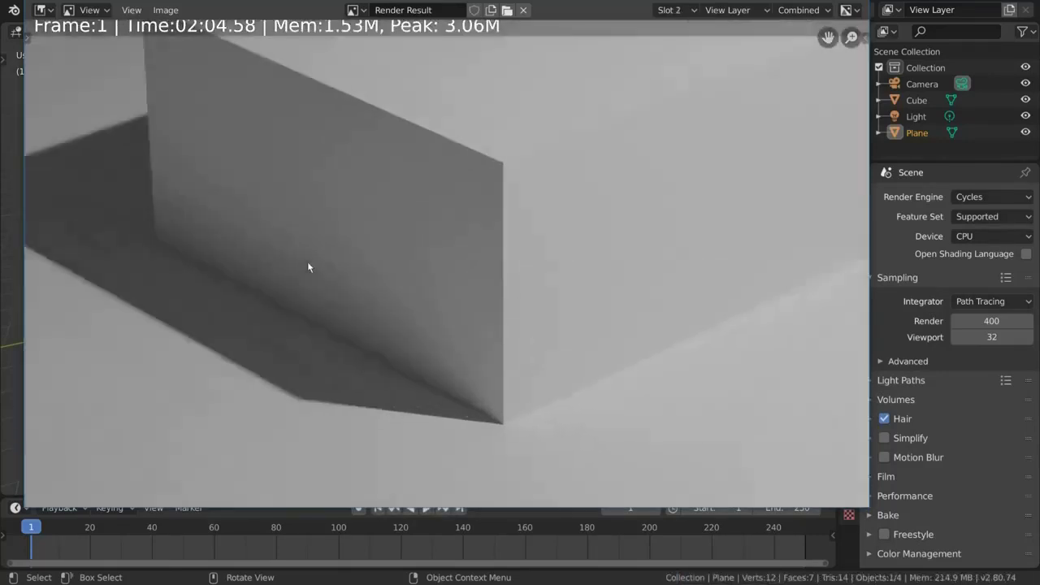
scroll(307, 260, down, 6)
click(690, 13)
click(672, 167)
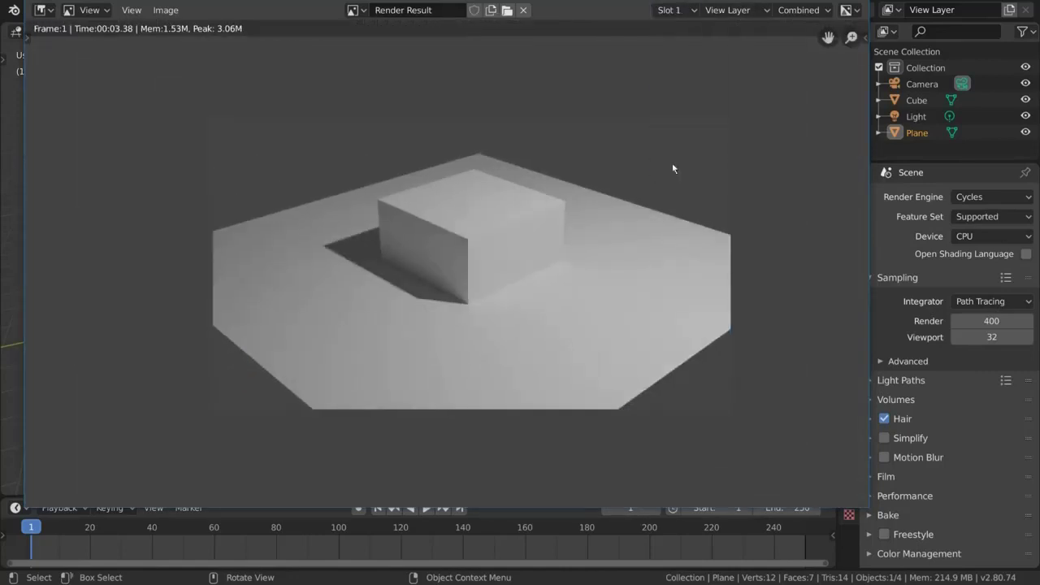
click(675, 10)
click(672, 149)
click(674, 10)
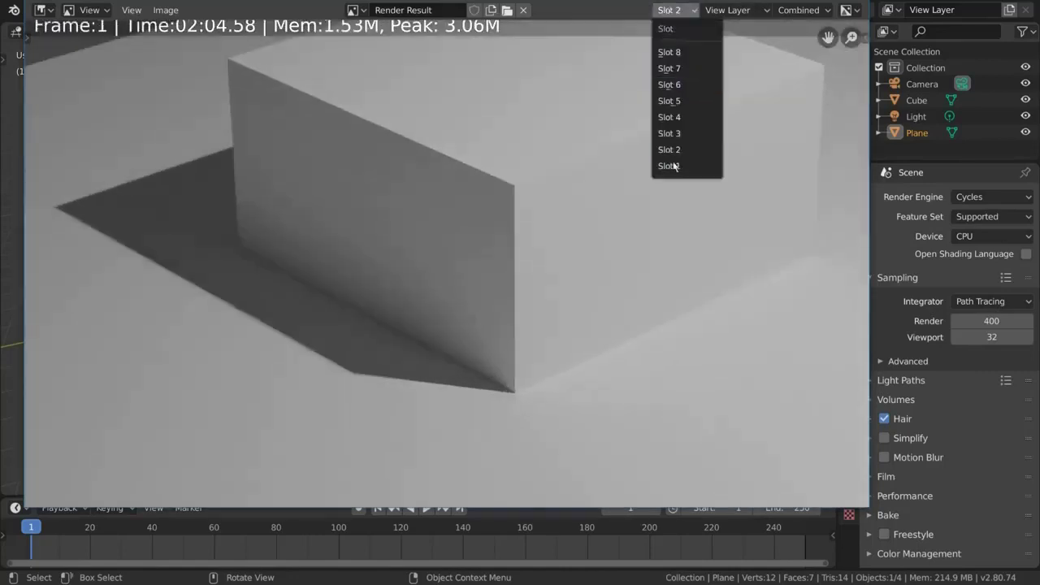
click(672, 149)
scroll(632, 187, down, 4)
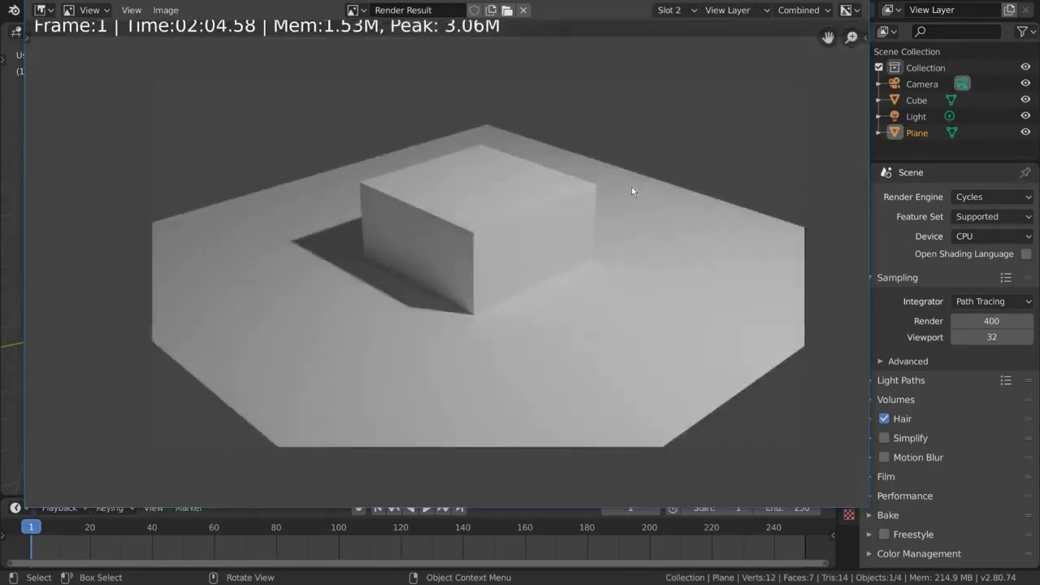
scroll(631, 187, down, 1)
scroll(632, 187, up, 1)
middle_drag(729, 115, 704, 118)
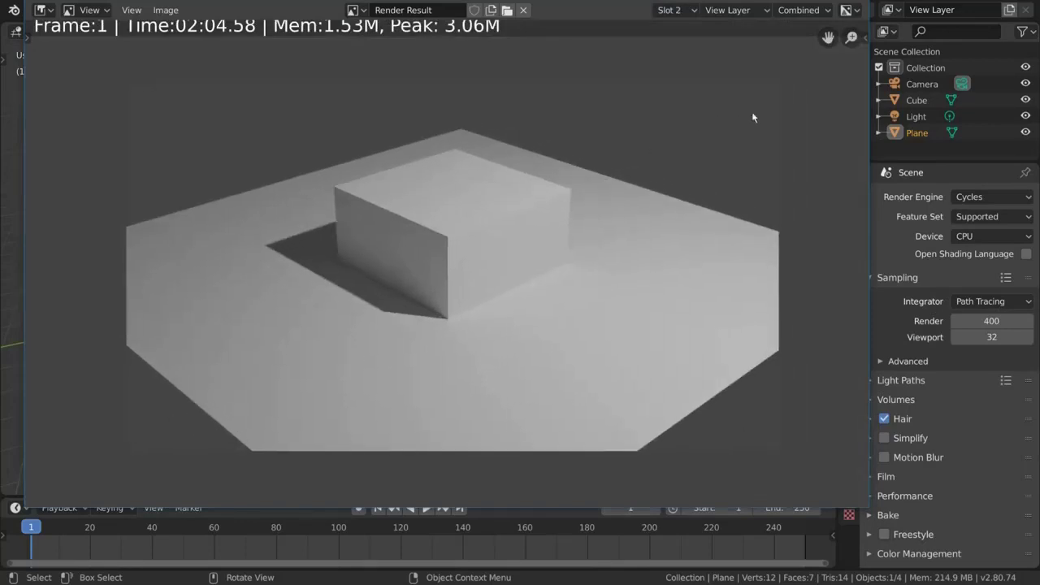
key(Escape)
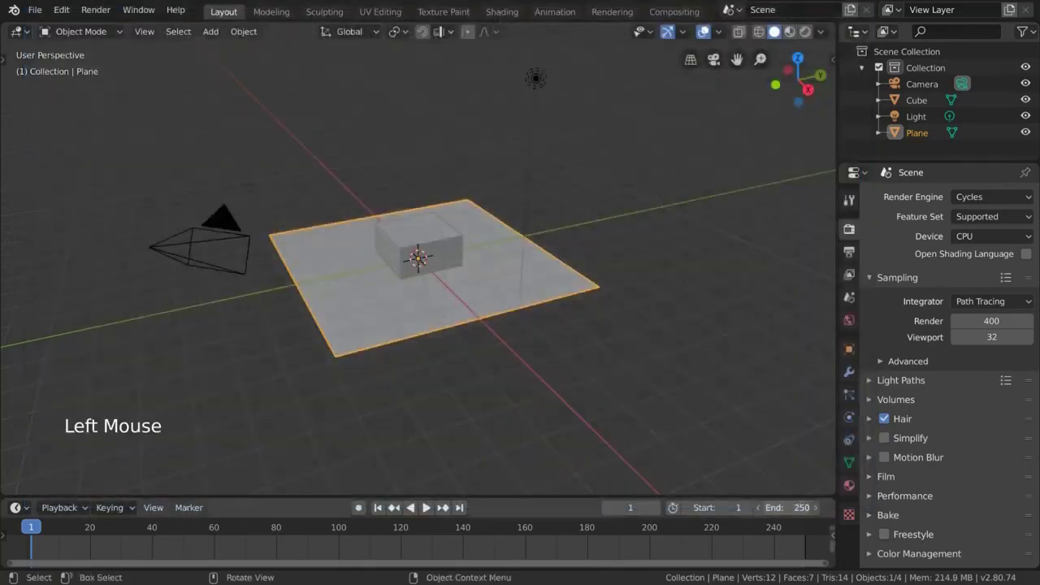
Step: Enable auto keying and move the cube at frame 1 to record its first location keyframe
click(362, 510)
click(439, 240)
key(g)
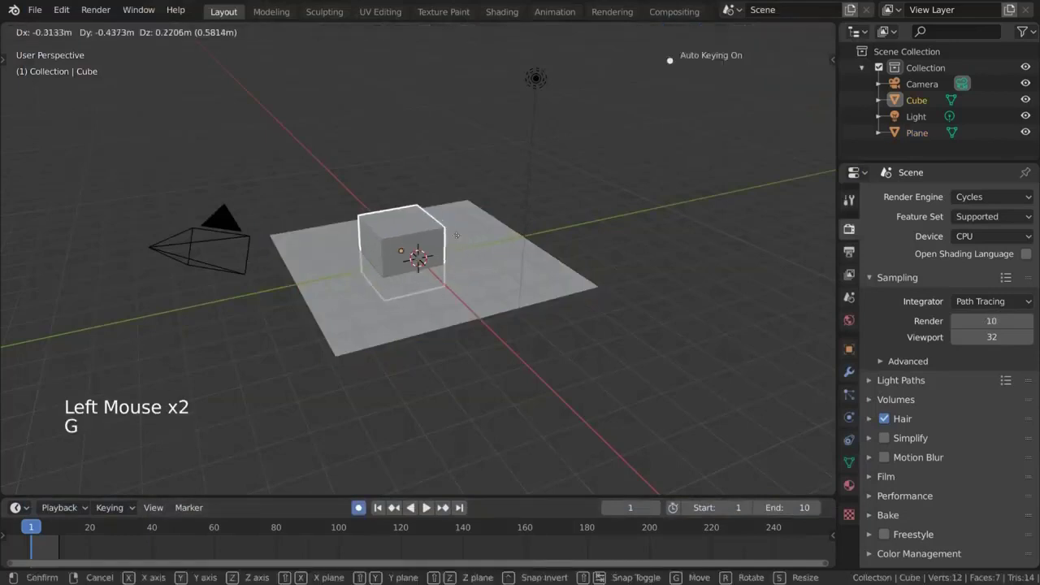
click(430, 332)
Step: Keyframe the cube at frame 10 by moving it across the plane and rotating it to a tilt
key(shift+Right)
key(g)
key(r)
click(494, 348)
Step: Set the Cycles render samples to 10, render the animation and close the render window
click(985, 320)
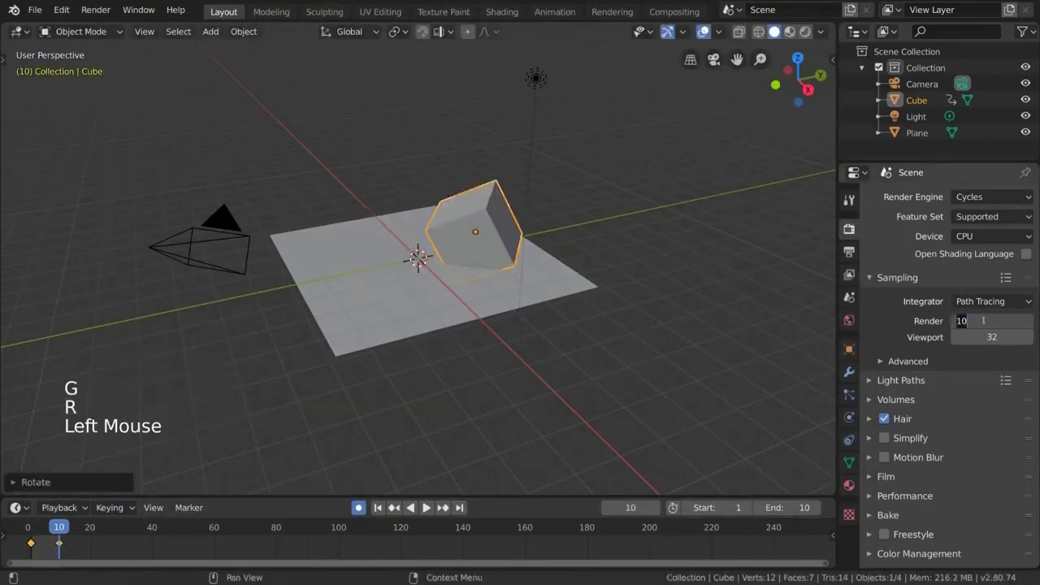
text(10)
key(Return)
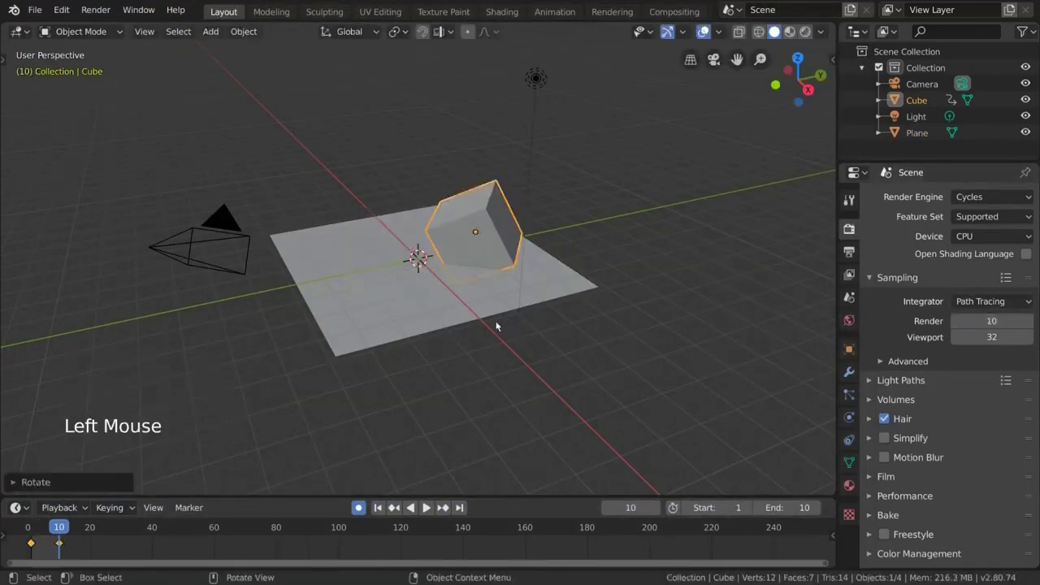
key(ctrl+F12)
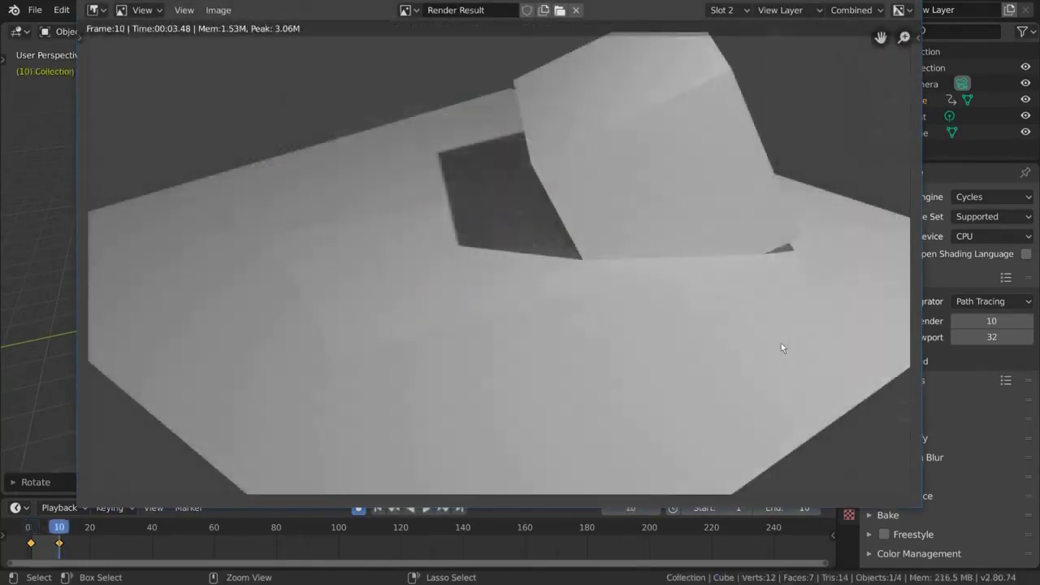
key(Escape)
Step: Play back the rendered animation to examine its noise pattern and close the player
click(96, 10)
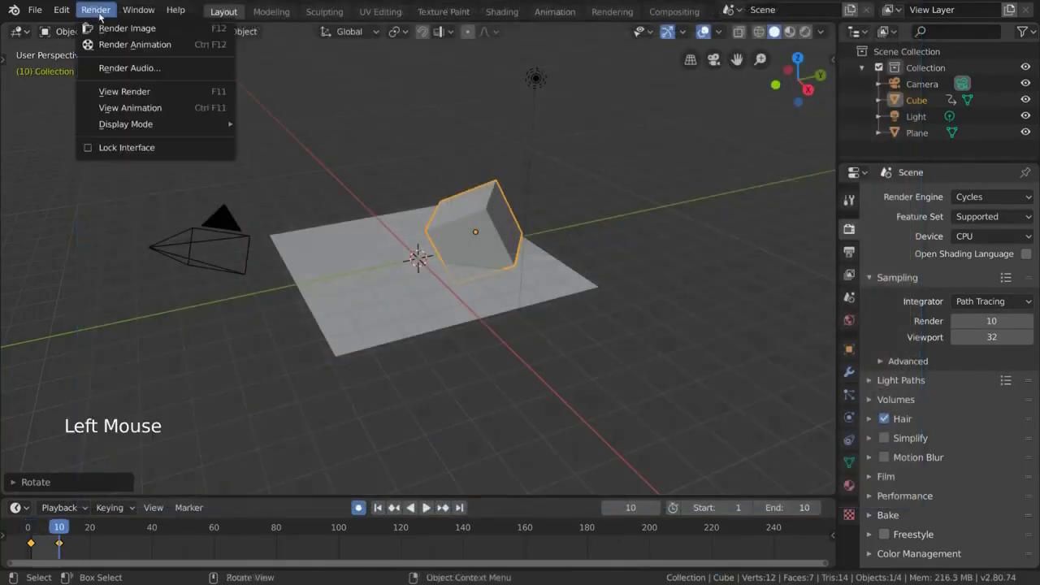
click(110, 107)
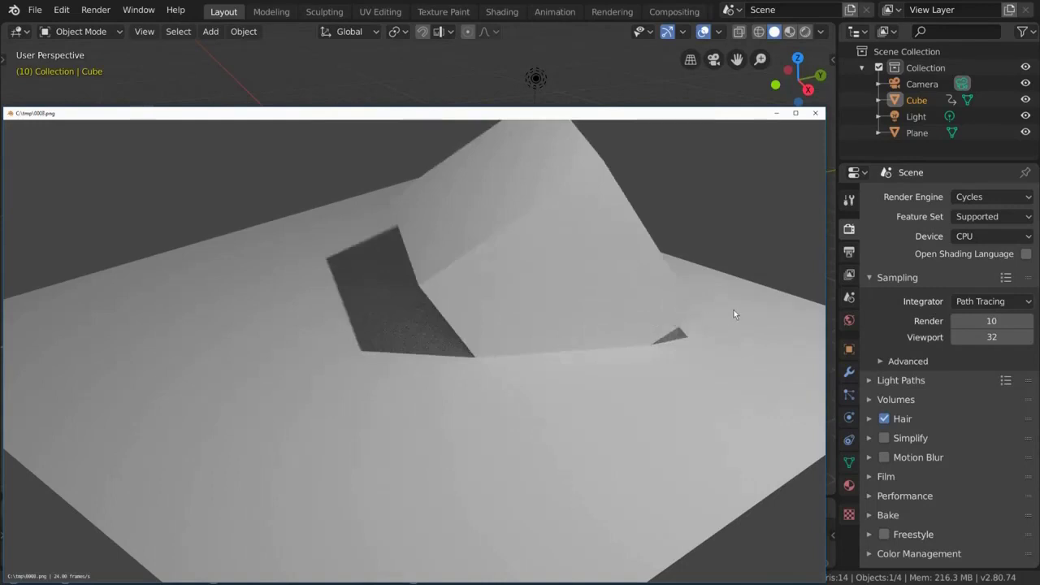
click(816, 113)
Step: Expand the advanced sampling settings and step the seed up several values and back to 0
click(904, 364)
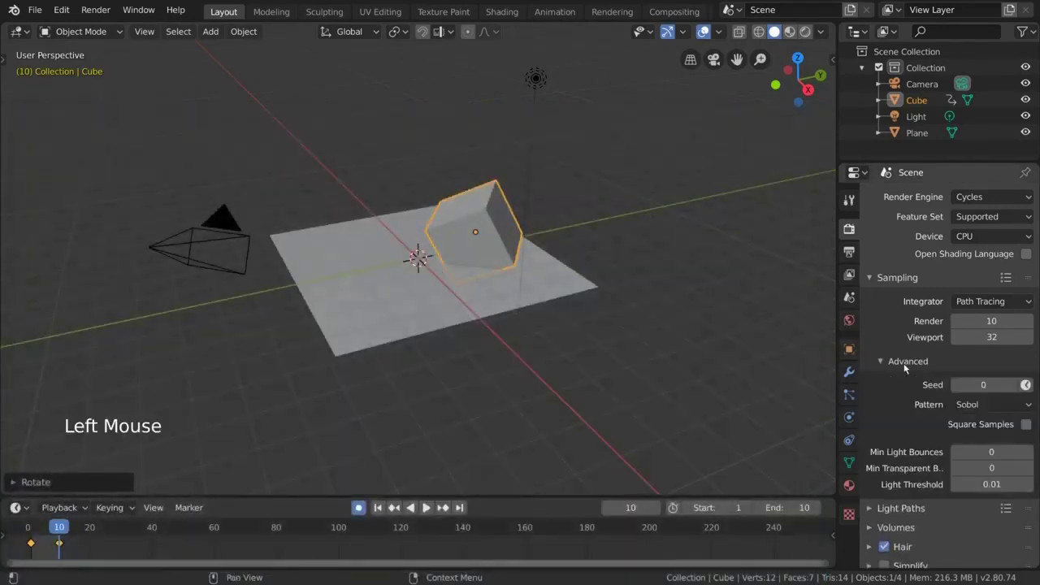
click(1012, 385)
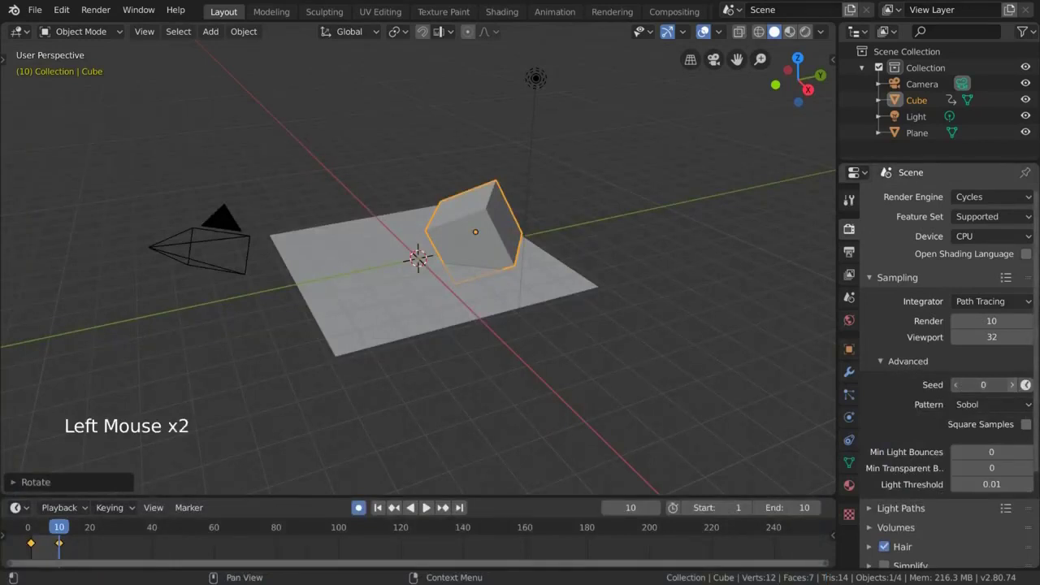
click(1012, 385)
click(1012, 385)
click(1012, 385)
click(959, 385)
click(959, 385)
click(959, 385)
click(959, 385)
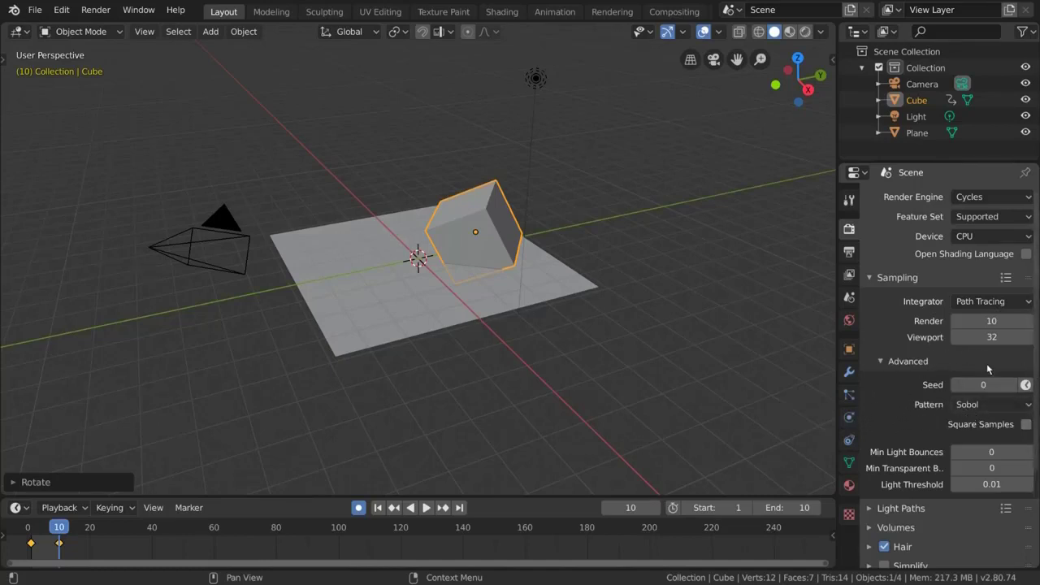
Step: Turn on the animated seed and set the render output path to /tmp\newnoise
click(1027, 386)
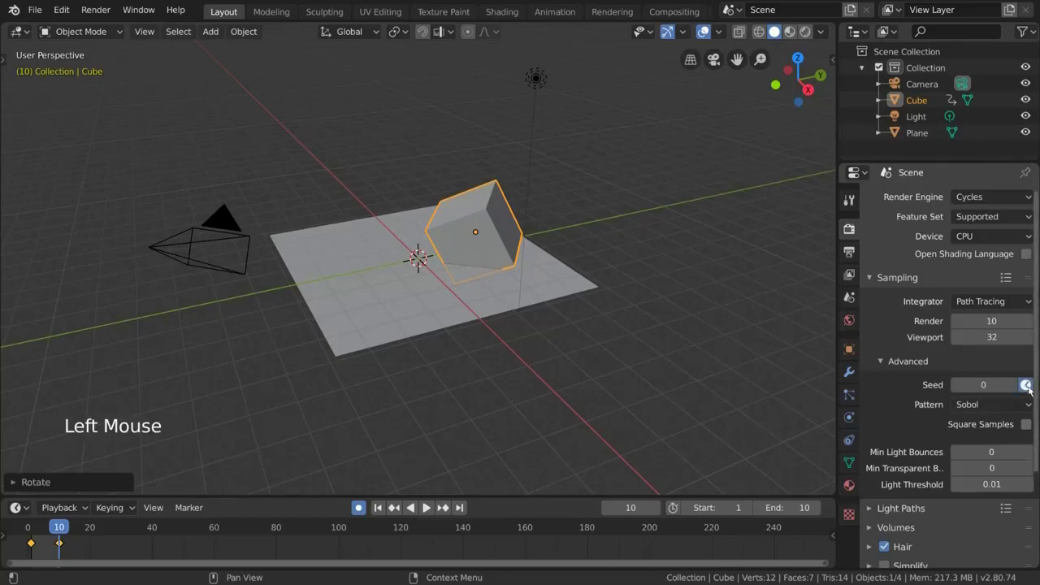
scroll(934, 406, down, 12)
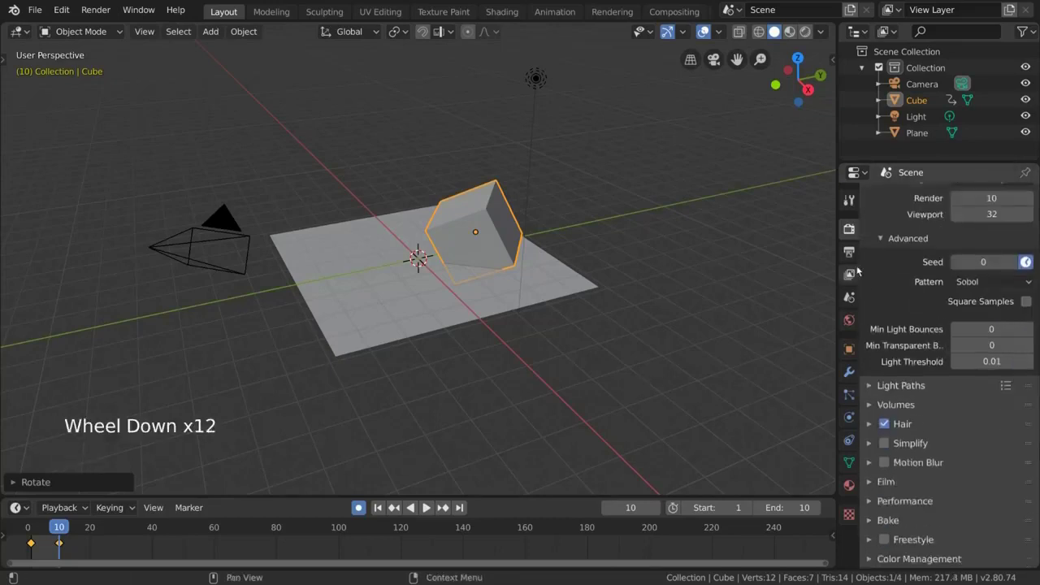
click(849, 252)
click(929, 480)
key(Return)
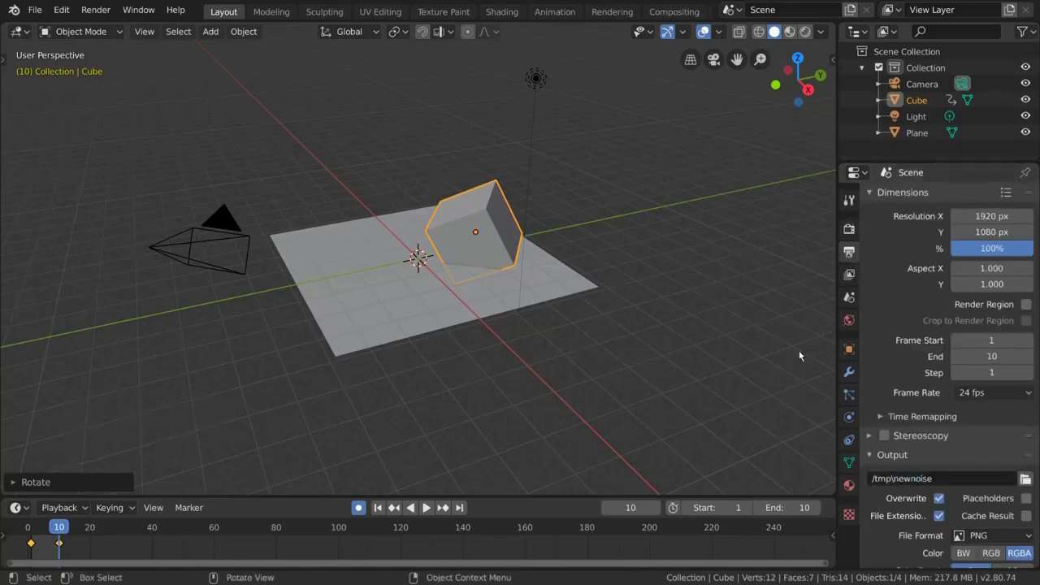
Step: Render the animation with the animated seed, play it back to check the changing noise and close the player
key(ctrl+F12)
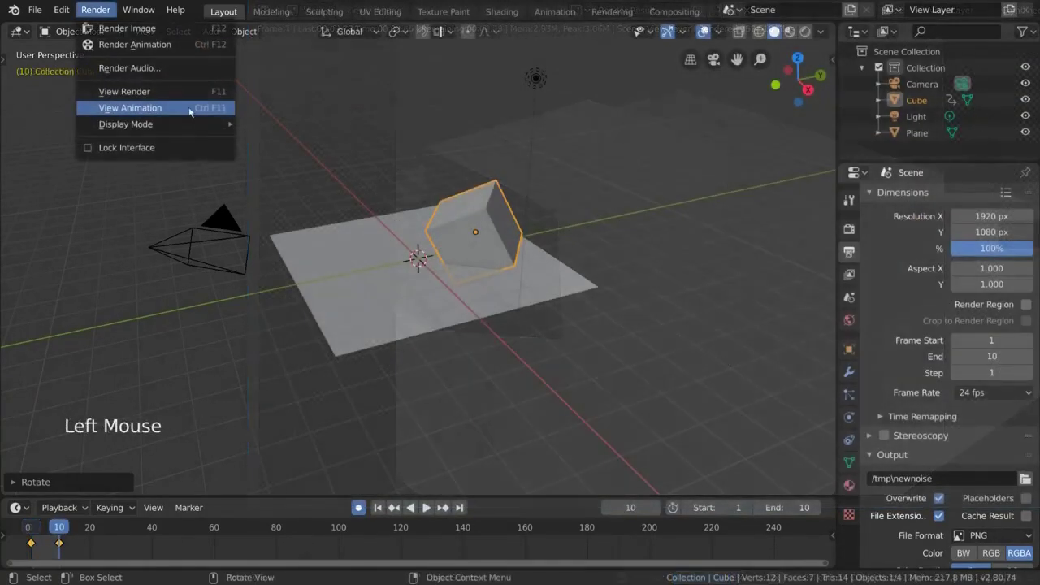
click(191, 108)
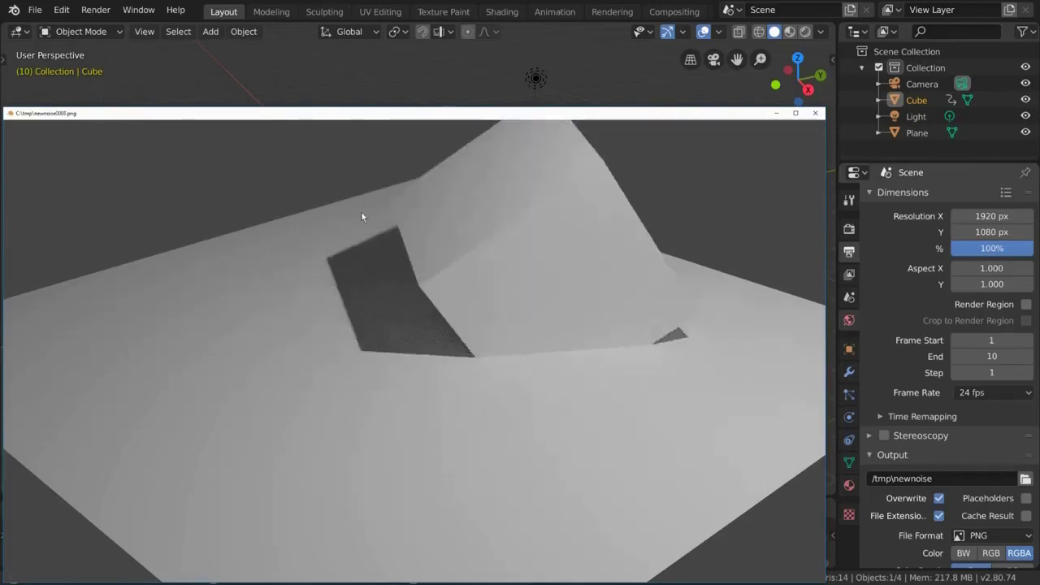
click(816, 113)
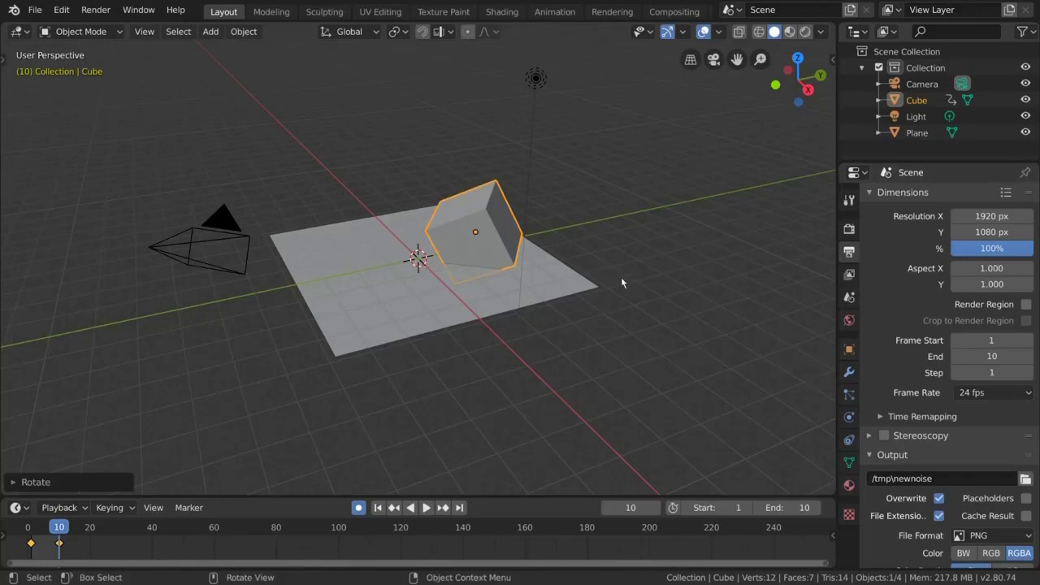
Step: Enable Denoising for the view layer and review its radius, strength and pass options
click(849, 232)
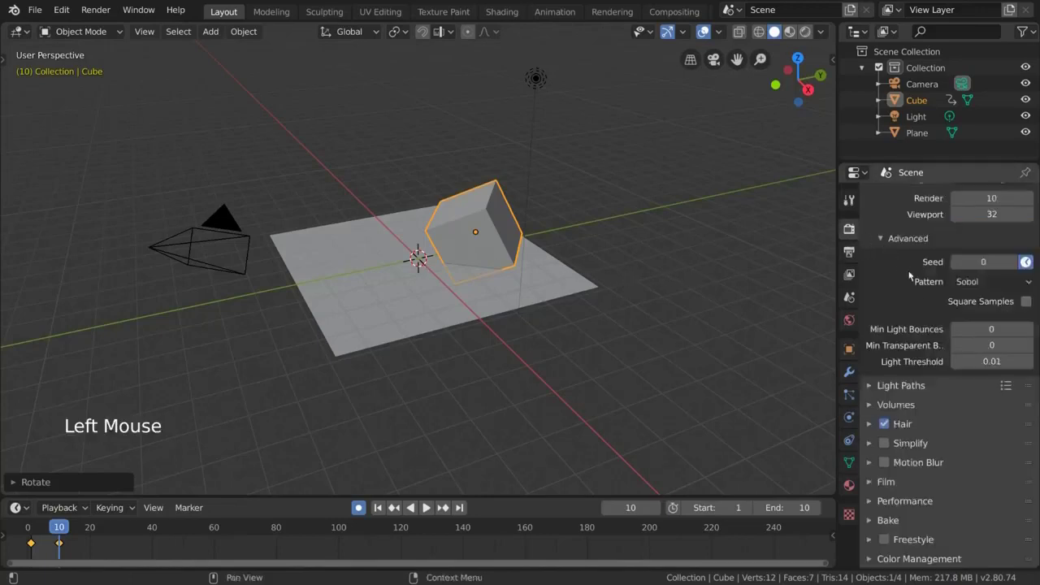
scroll(932, 363, up, 9)
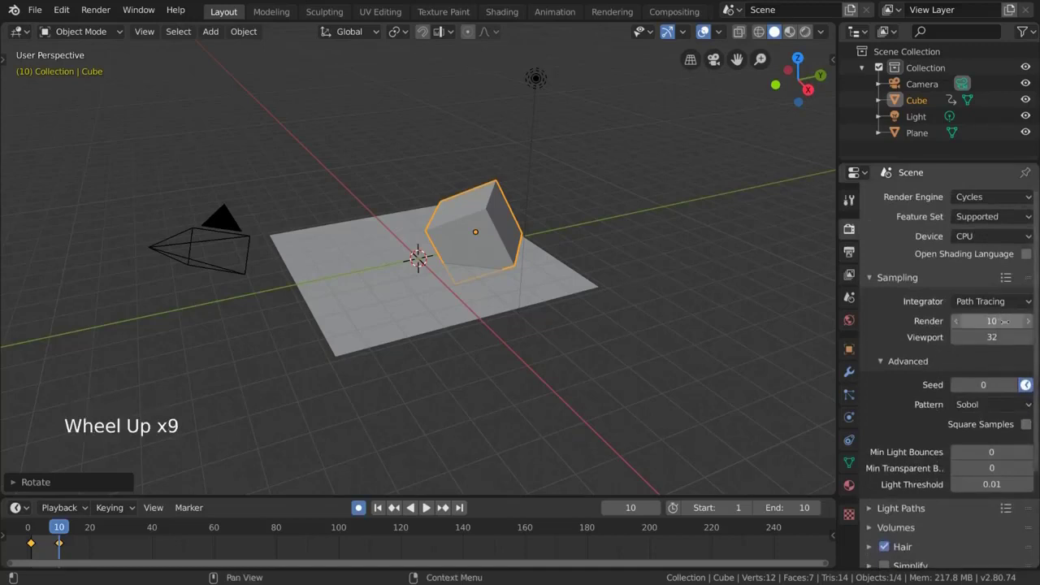
click(853, 279)
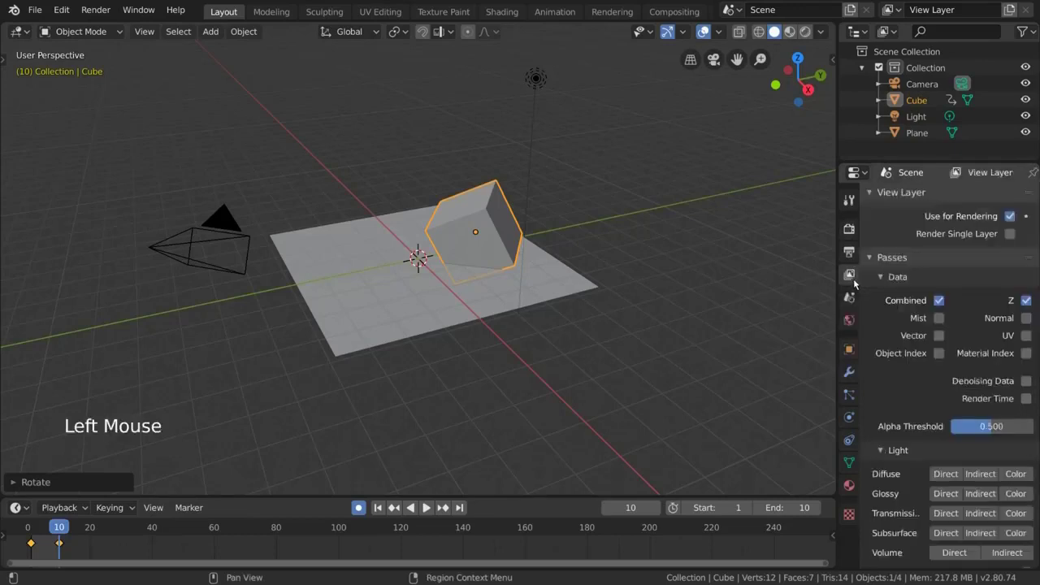
scroll(959, 410, down, 19)
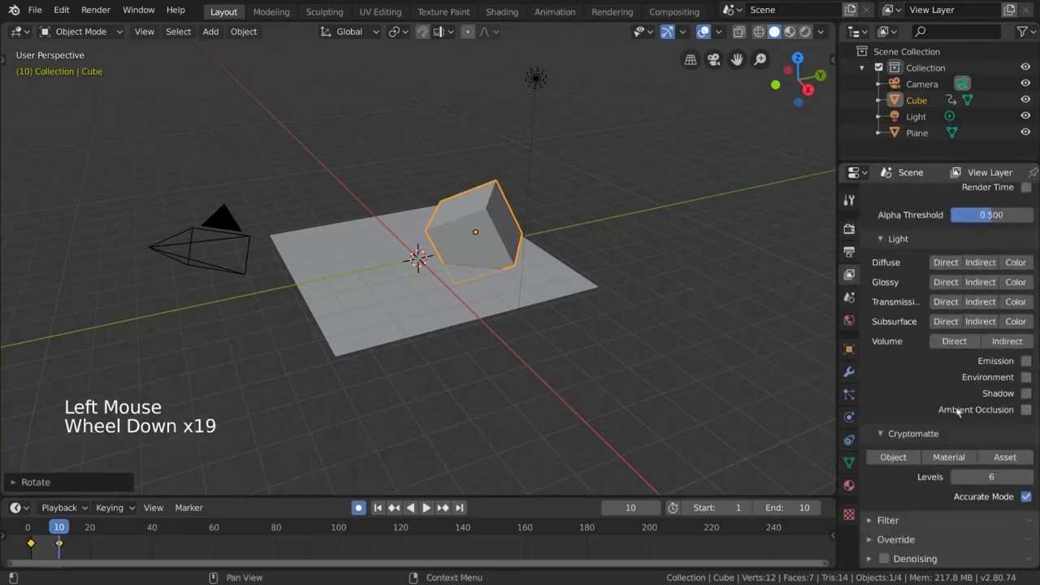
click(884, 559)
click(921, 559)
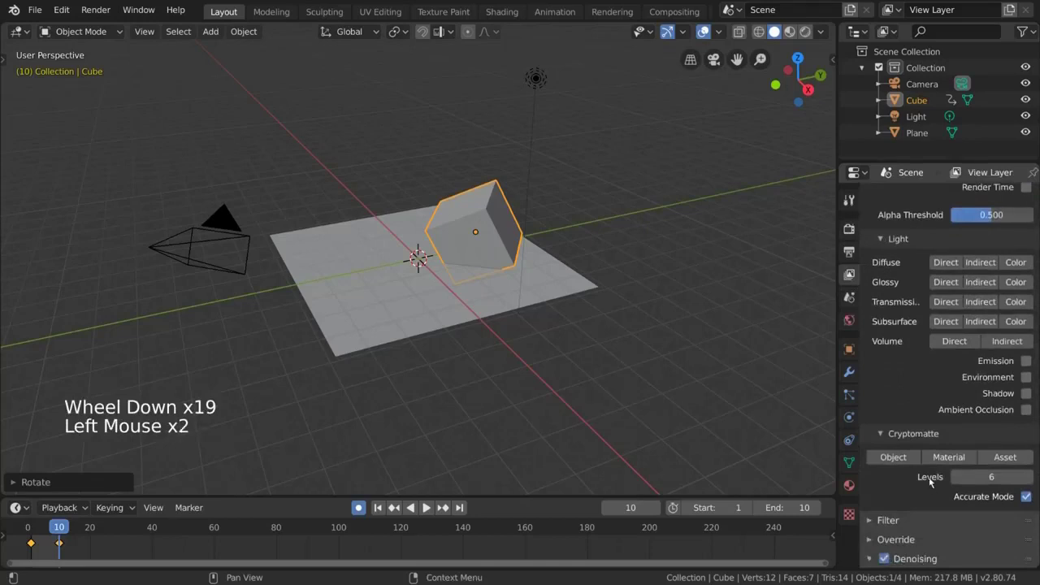
scroll(935, 463, down, 14)
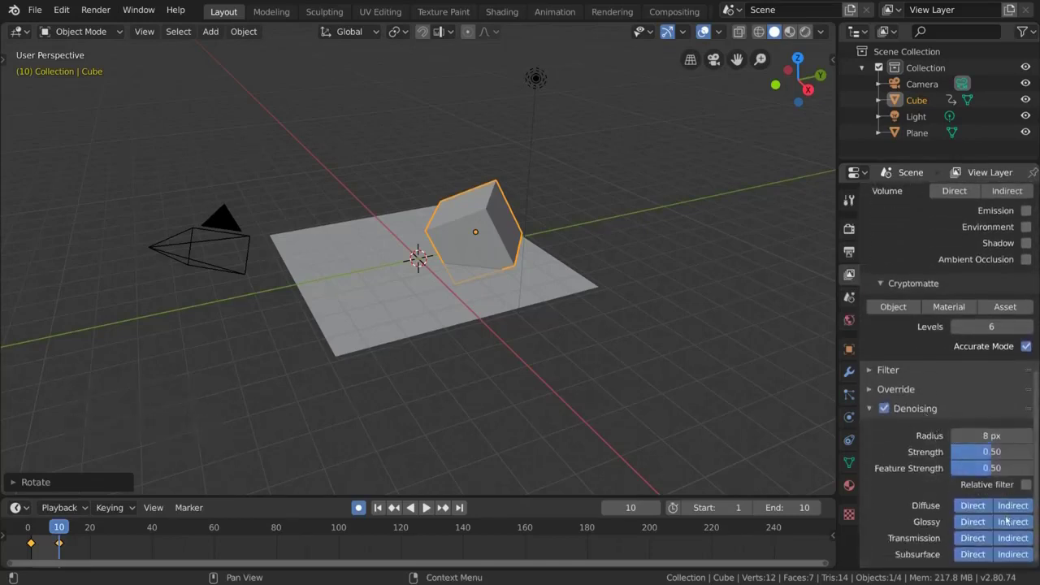
click(912, 413)
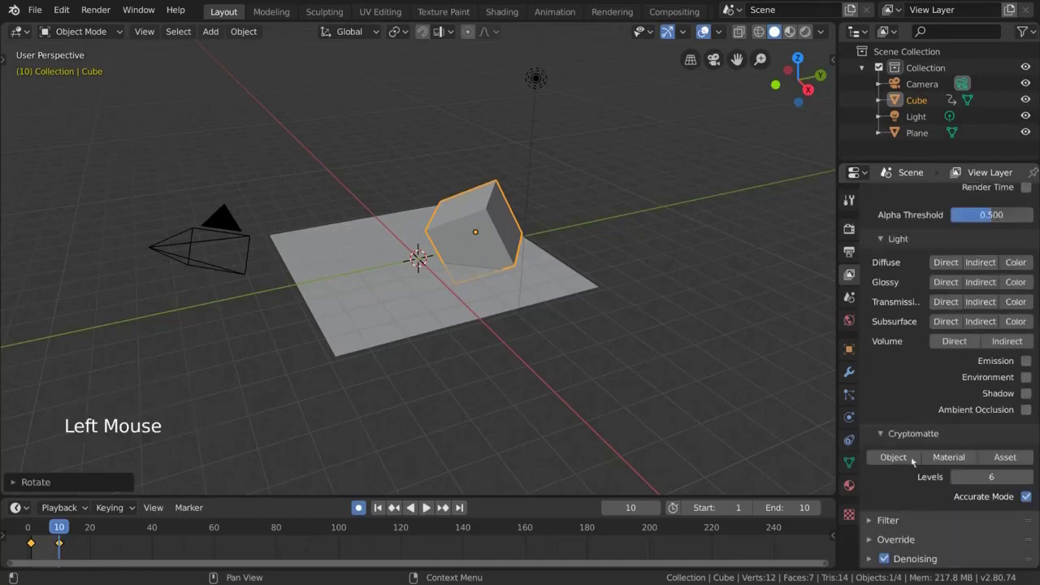
Step: Render frame 10 with denoising at 10 samples and examine the cube's shadow up close
click(849, 228)
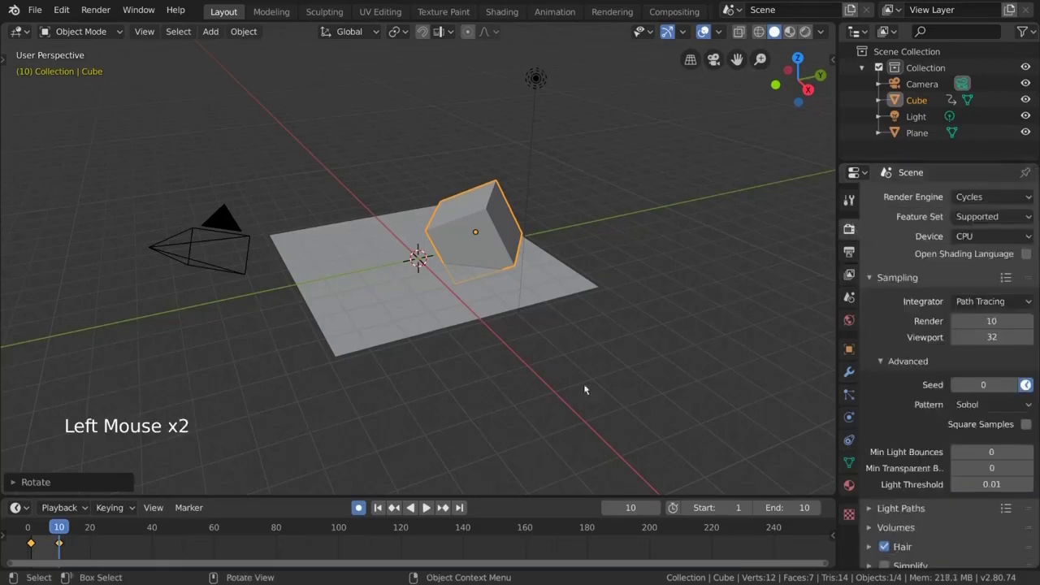
key(F12)
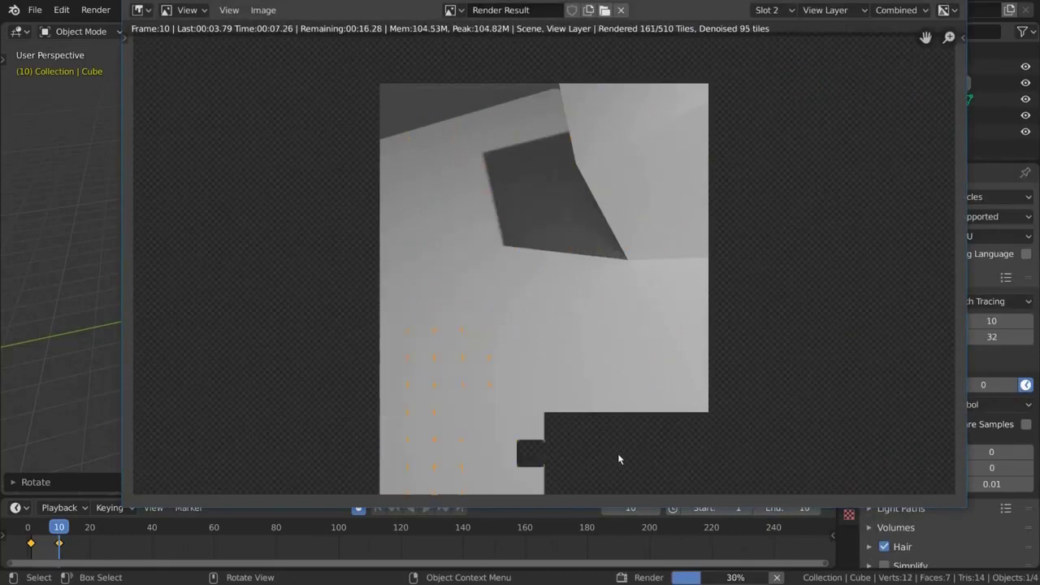
scroll(928, 316, down, 2)
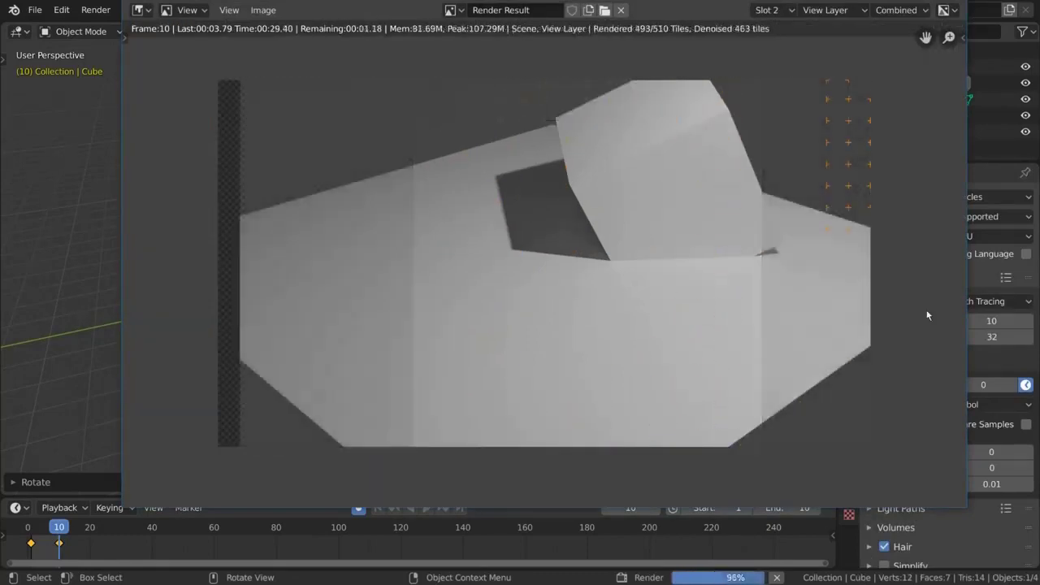
scroll(621, 253, up, 6)
scroll(602, 371, down, 3)
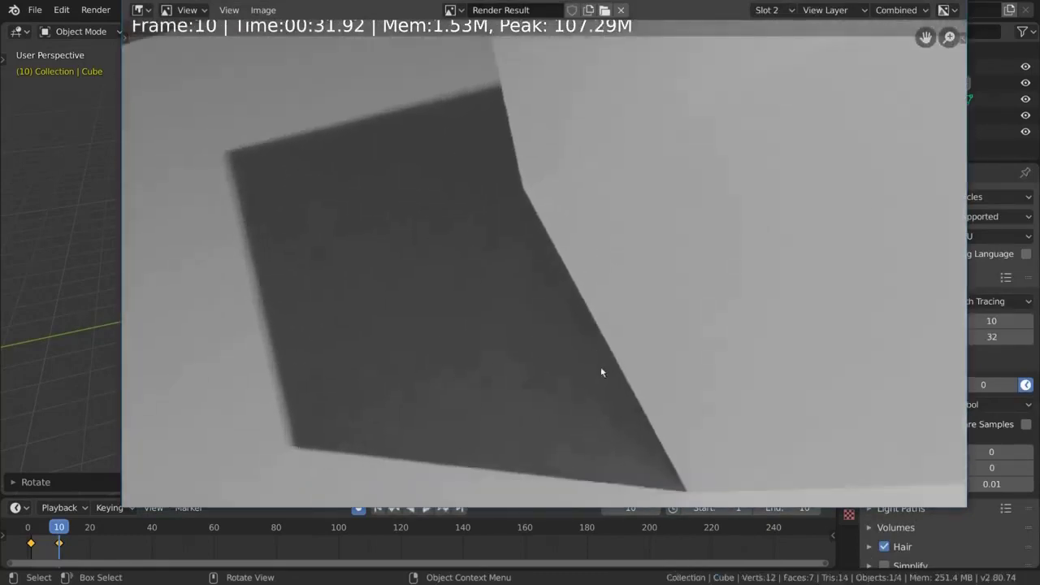